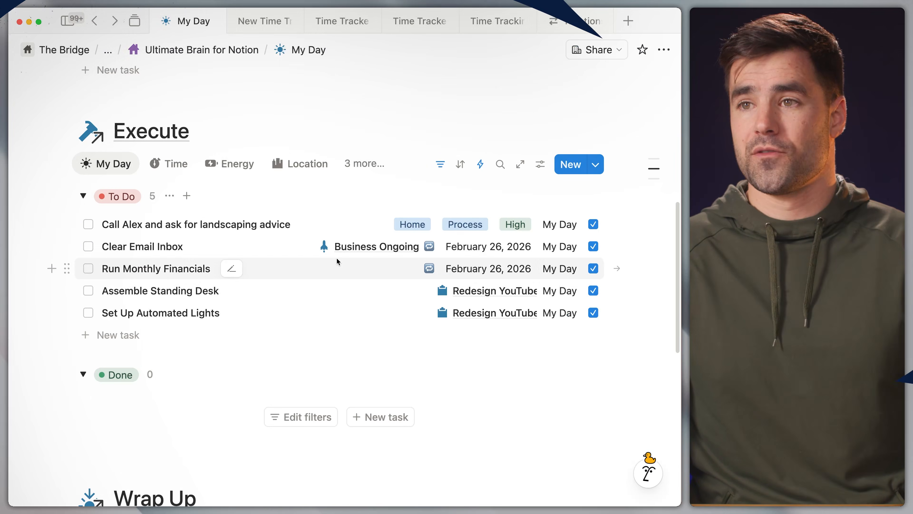
# Show the Execute section's tasks in the Time view and start time tracking for Clear Email Inbox
pyautogui.scroll(-1, 331, 279)
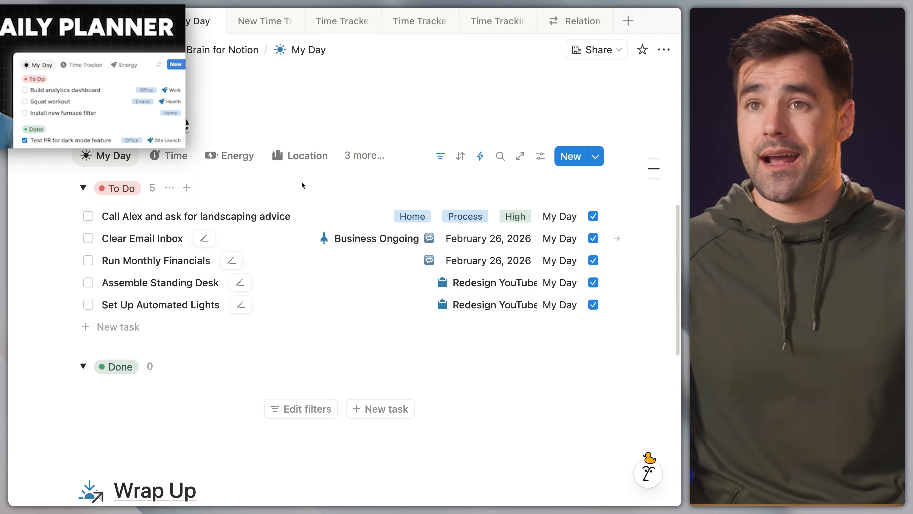
pyautogui.click(169, 156)
pyautogui.scroll(-5, 342, 244)
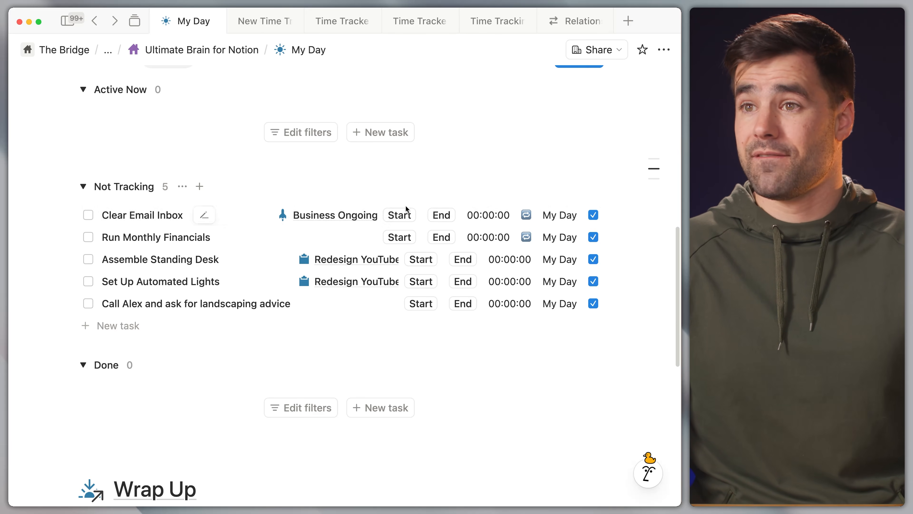
pyautogui.click(399, 215)
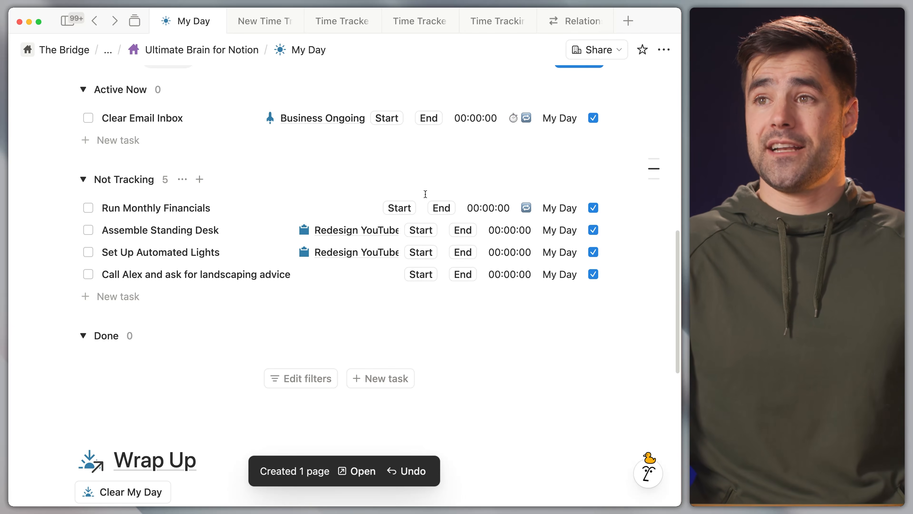
# Open the actively tracked Clear Email Inbox task as a full page and review its History of past occurrences
pyautogui.scroll(2, 425, 194)
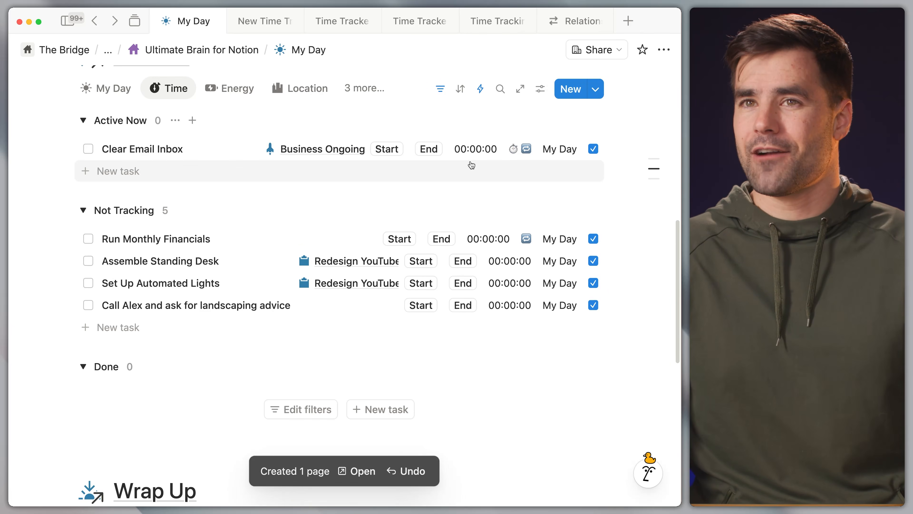
pyautogui.scroll(1, 478, 183)
pyautogui.scroll(1, 592, 218)
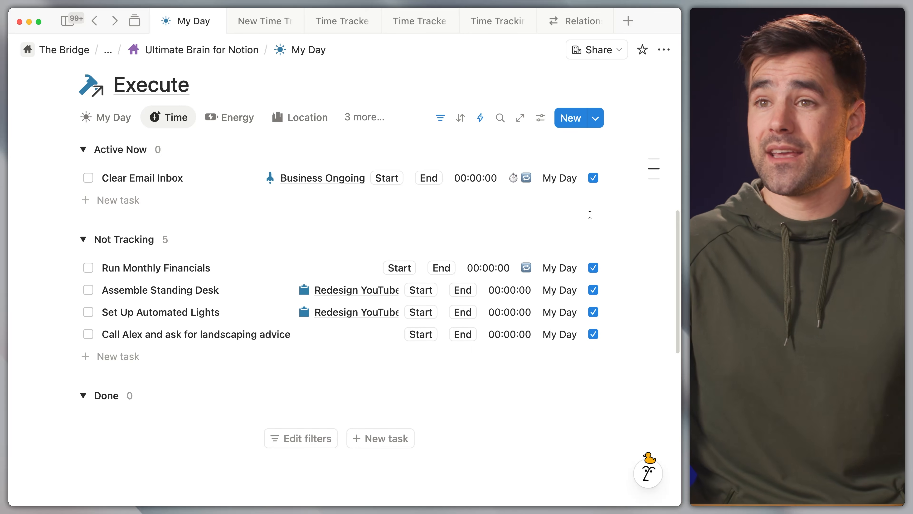
pyautogui.click(142, 180)
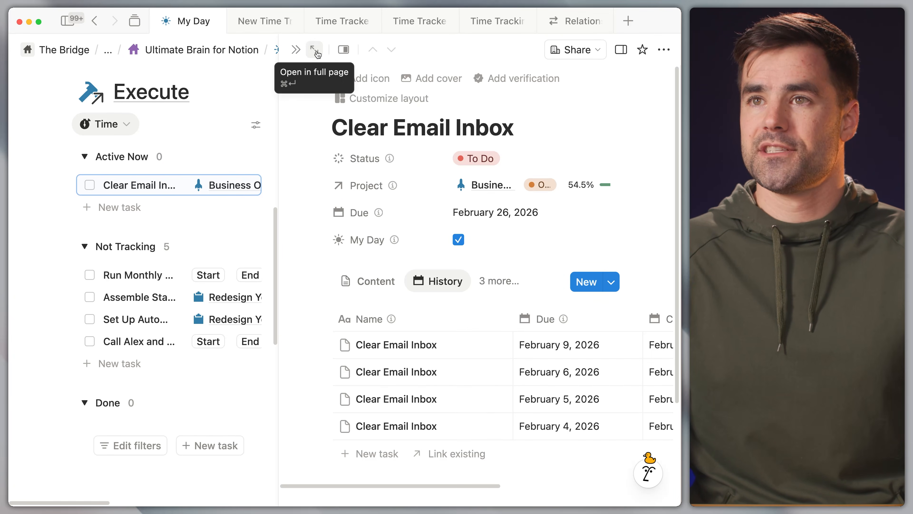
pyautogui.click(315, 50)
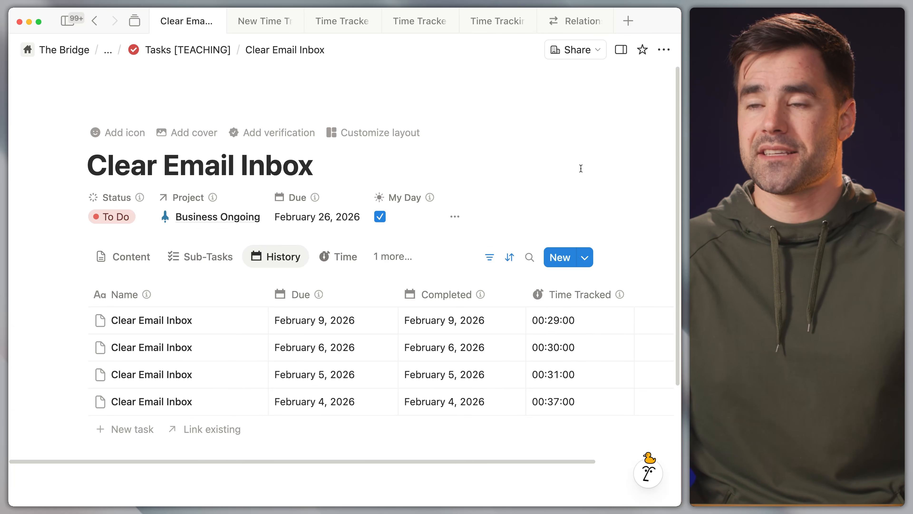
pyautogui.scroll(-3, 580, 167)
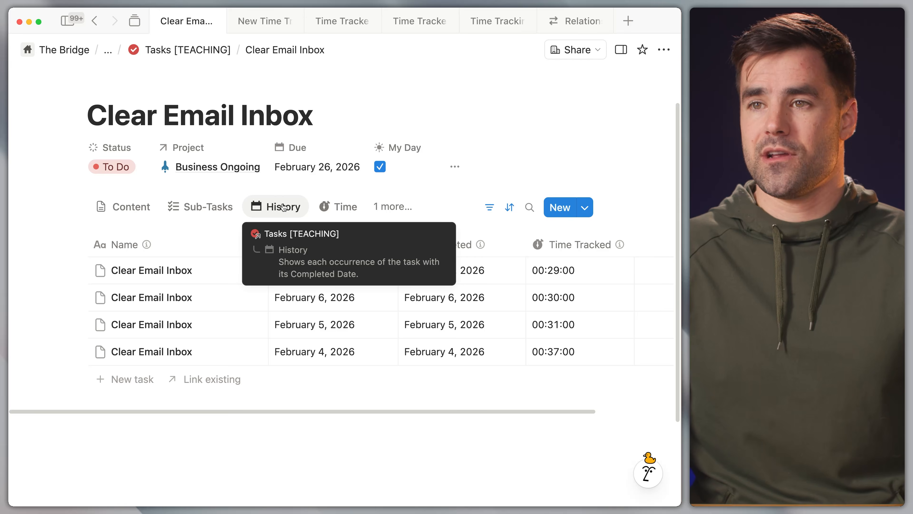
pyautogui.scroll(-2, 502, 412)
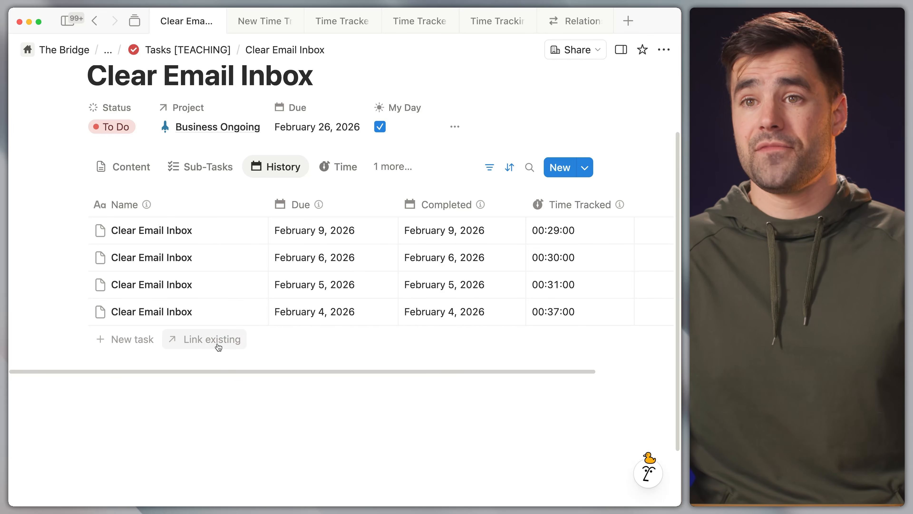
# Display the Time Chart view of the Clear Email Inbox task
pyautogui.click(393, 167)
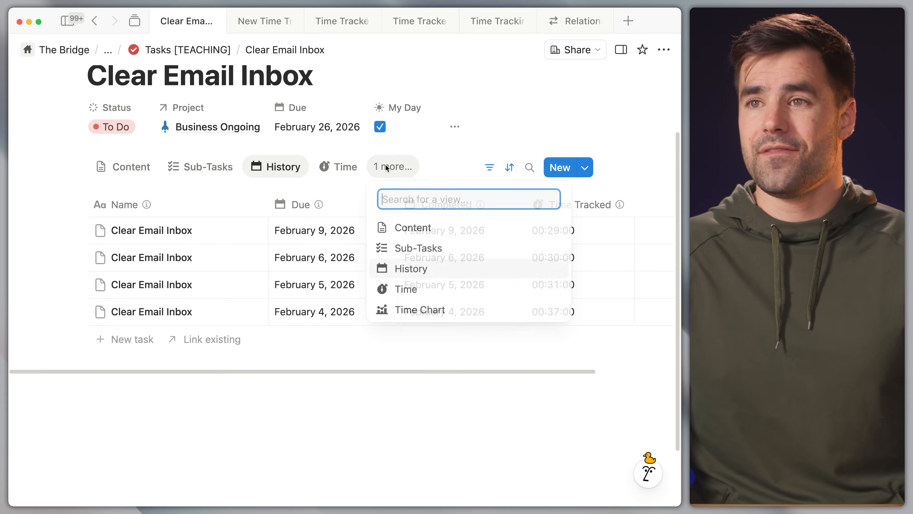
pyautogui.click(418, 307)
pyautogui.scroll(-1, 179, 233)
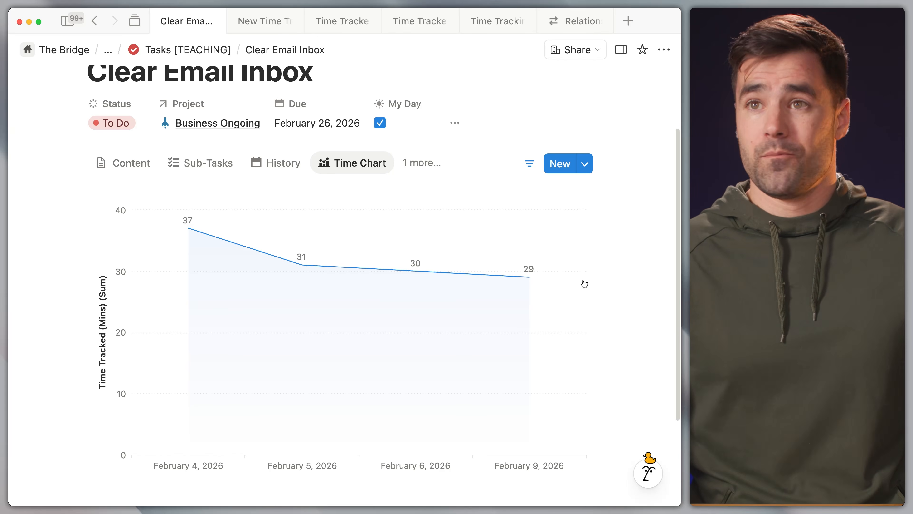
# Go to the Time Tracker page and review the Start Time, End Time and Duration columns of its Tasks table
pyautogui.click(262, 23)
pyautogui.click(318, 23)
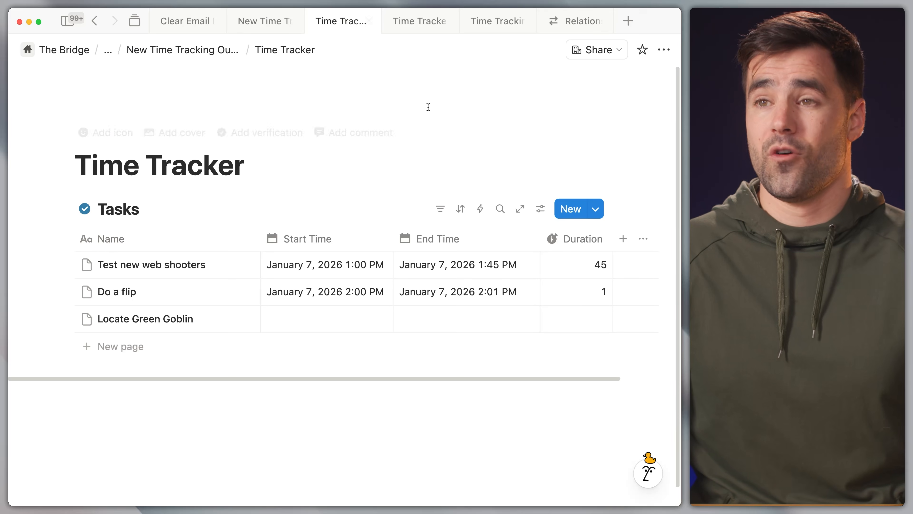
pyautogui.scroll(-1, 481, 144)
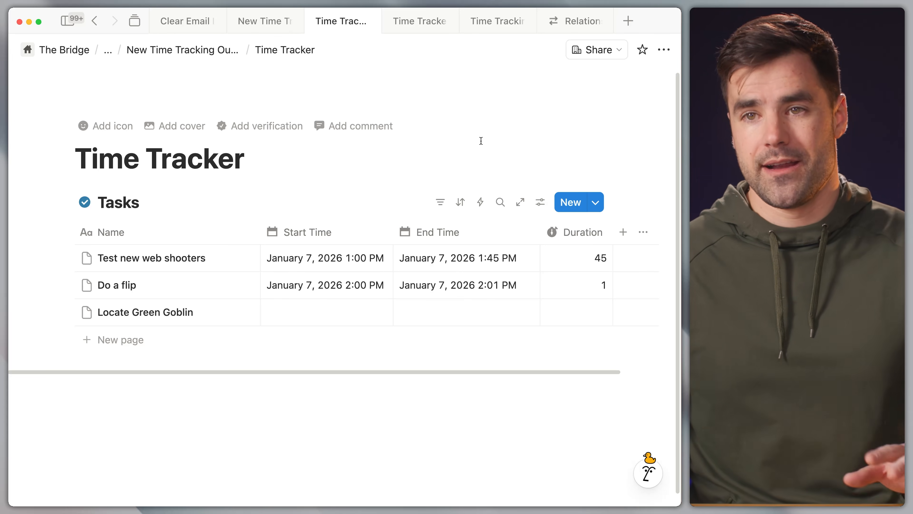
pyautogui.scroll(-1, 478, 144)
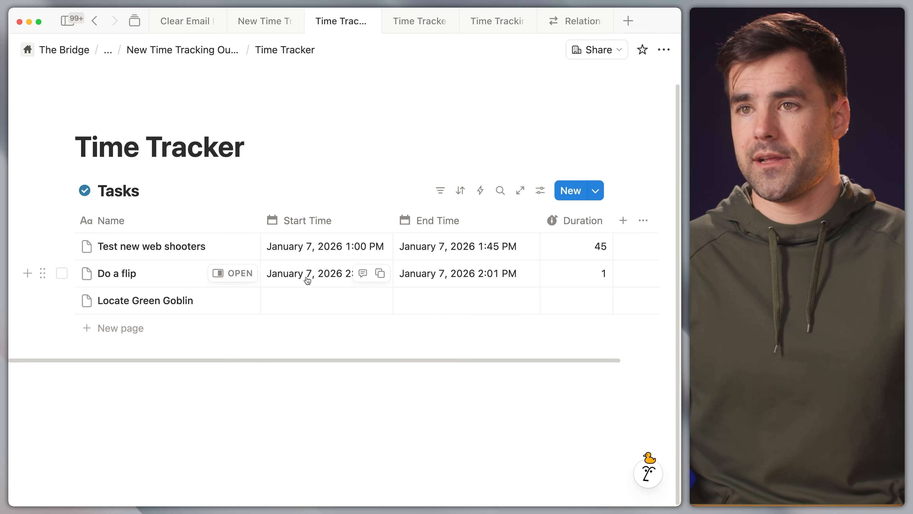
pyautogui.hscroll(3, 305, 275)
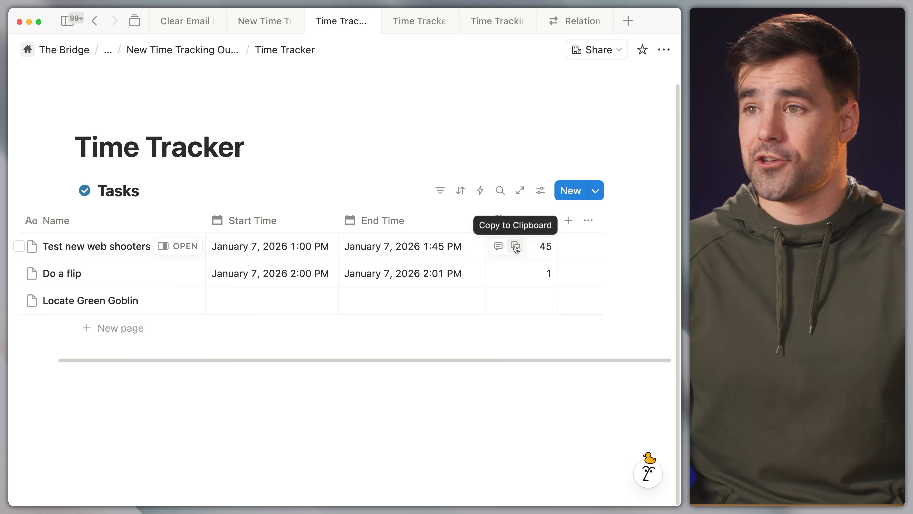
# Inspect the Duration formula, including its "minutes" argument, and close the formula editor without changing it
pyautogui.click(534, 255)
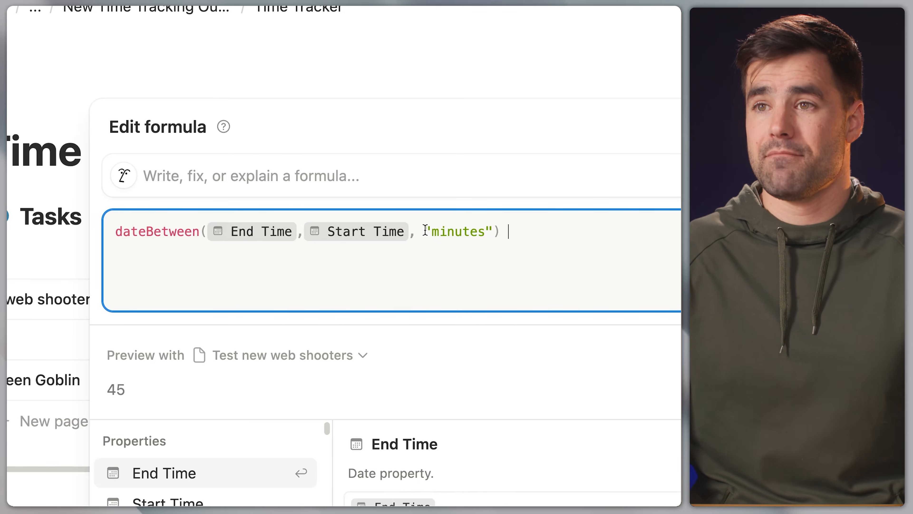
pyautogui.moveTo(425, 232); pyautogui.dragTo(492, 241)
pyautogui.click(498, 233)
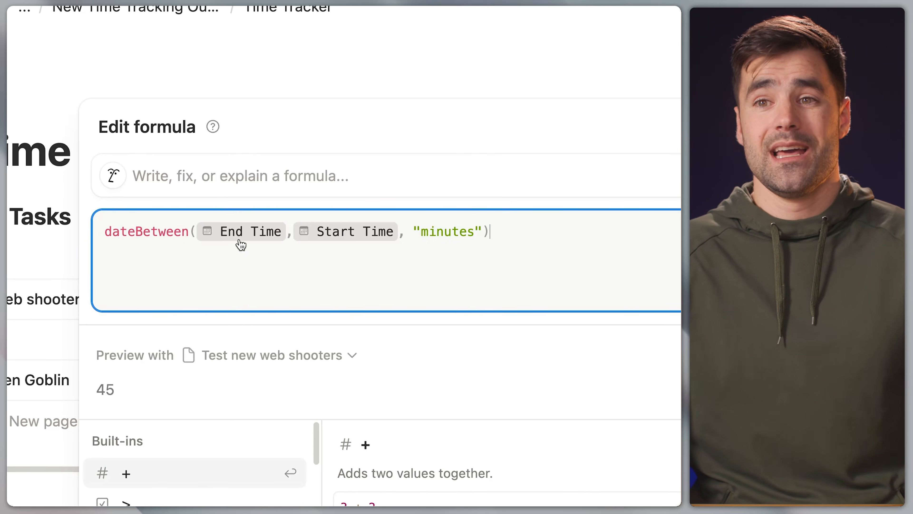
pyautogui.click(344, 39)
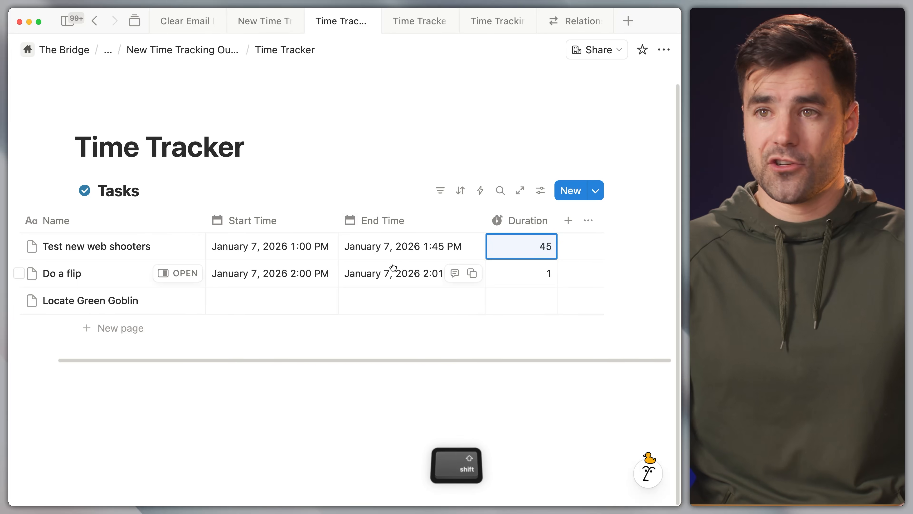
# Set the Start Time of Locate Green Goblin to February 26, 2026 11:45 AM, with the time included
pyautogui.hscroll(-3, 390, 267)
pyautogui.click(306, 299)
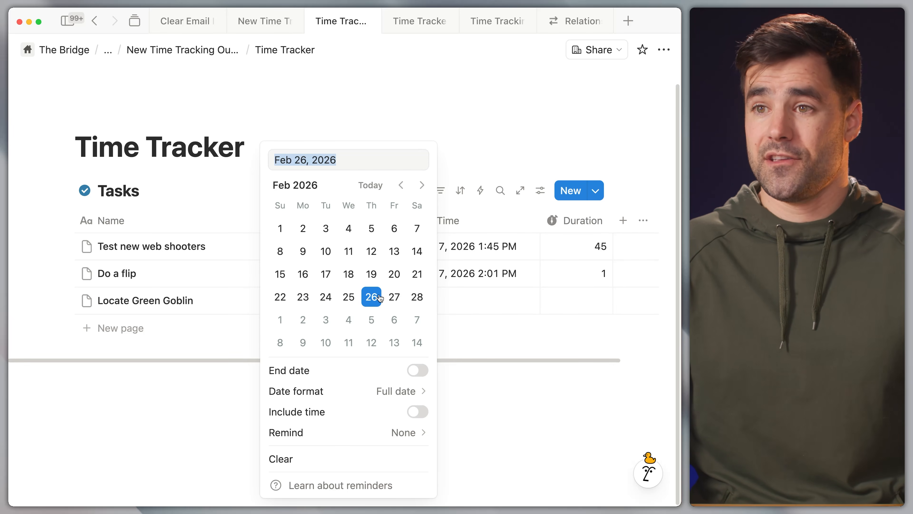
pyautogui.click(417, 411)
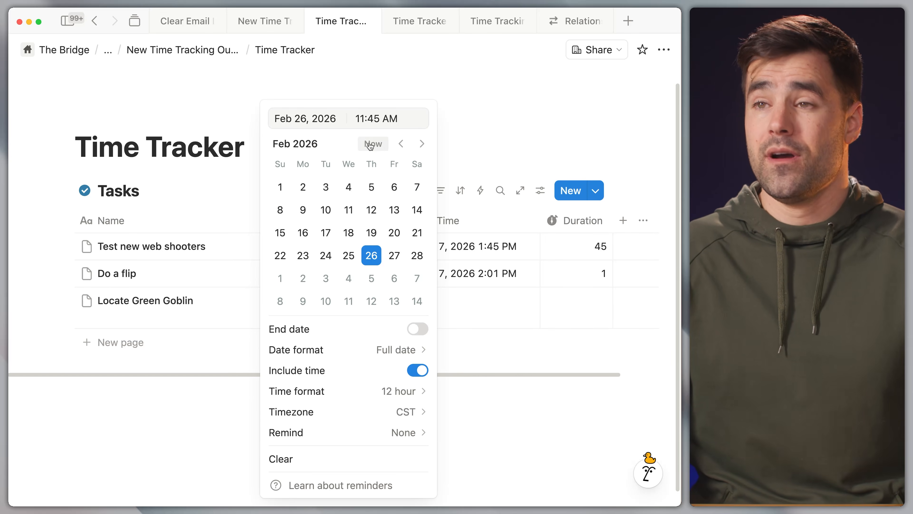
pyautogui.click(488, 131)
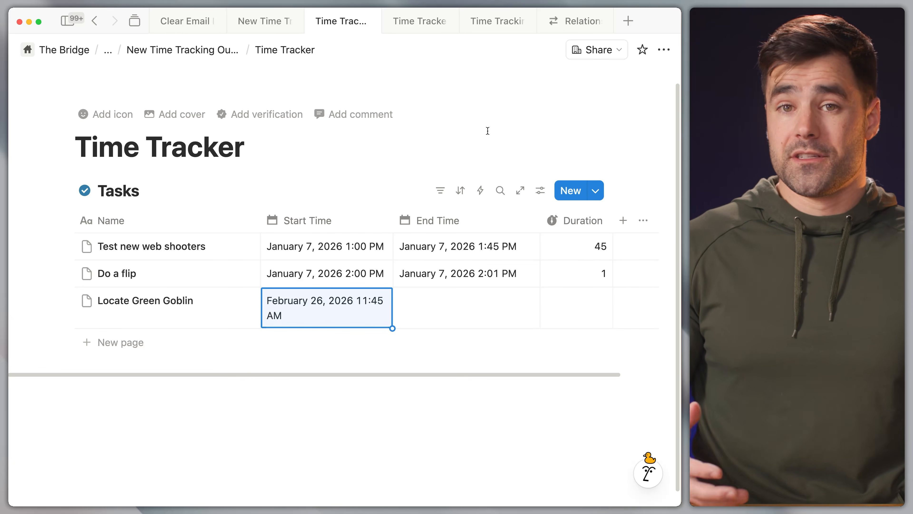
# Set the End Time of Locate Green Goblin to February 26, 2026 11:55 AM, with the time included
pyautogui.click(446, 310)
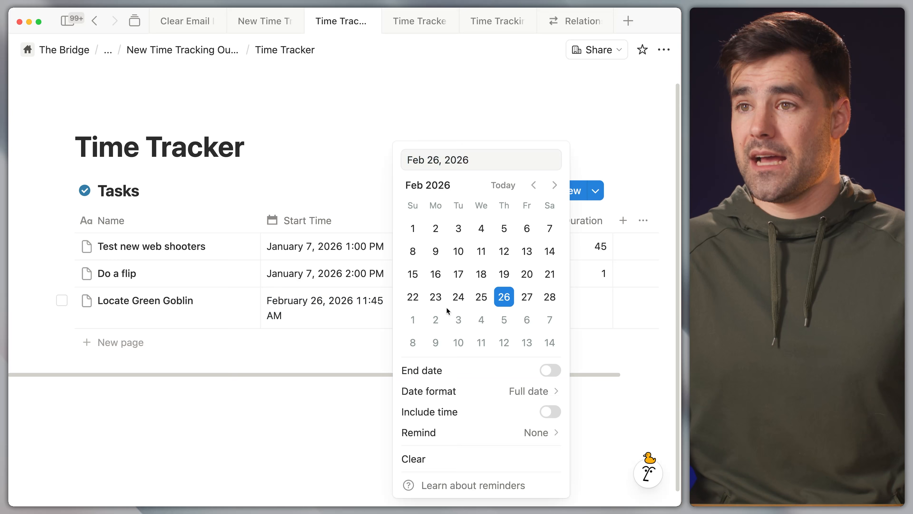
pyautogui.click(550, 411)
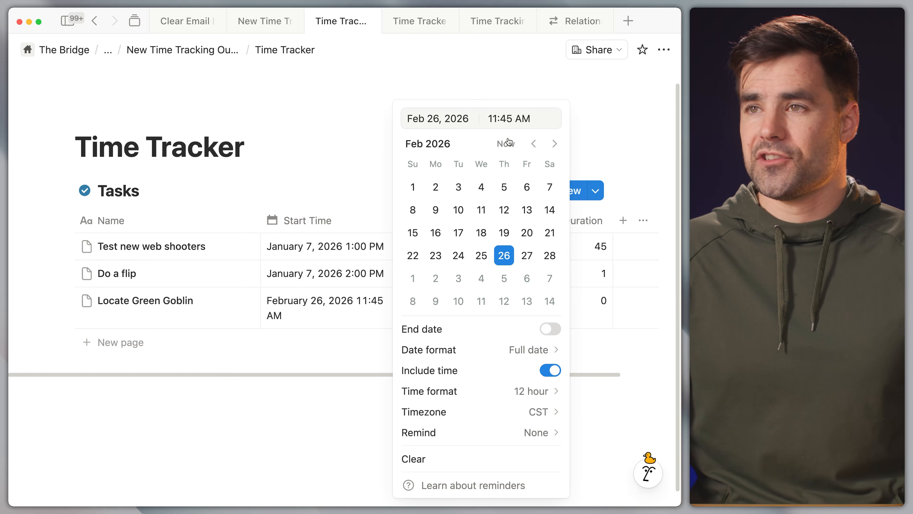
pyautogui.press('BackSpace')
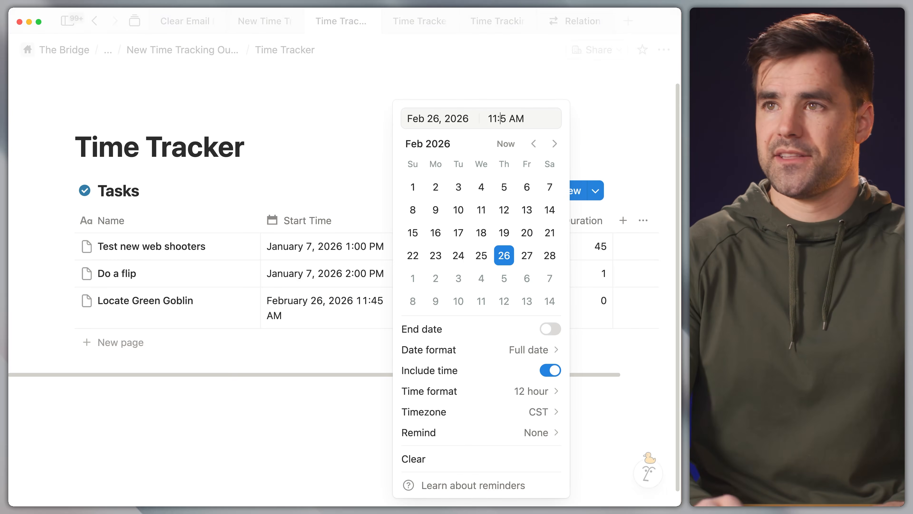
pyautogui.write('5')
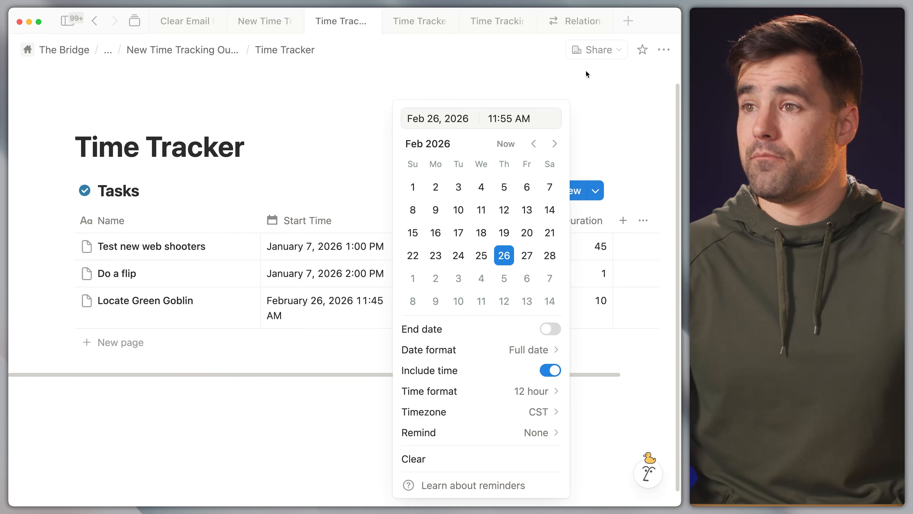
pyautogui.press('Return')
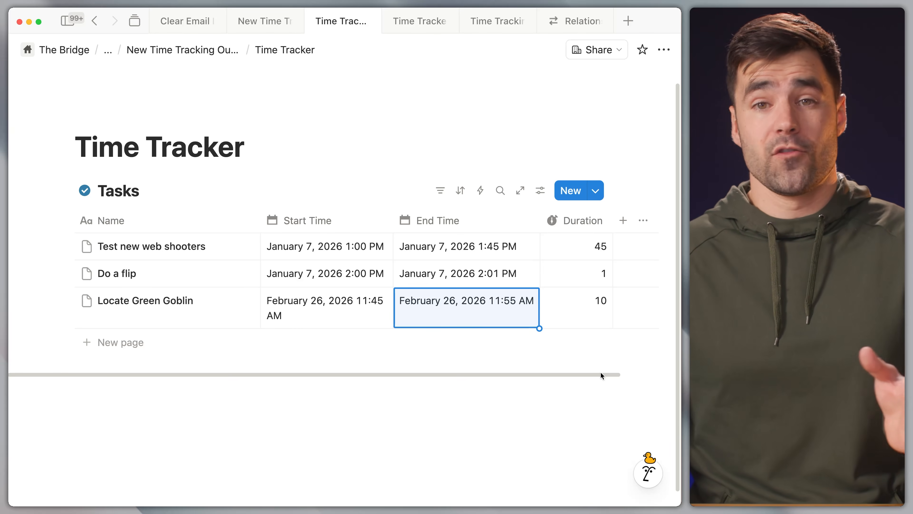
# Return to the My Day page and end time tracking for Clear Email Inbox in the Execute section
pyautogui.click(185, 21)
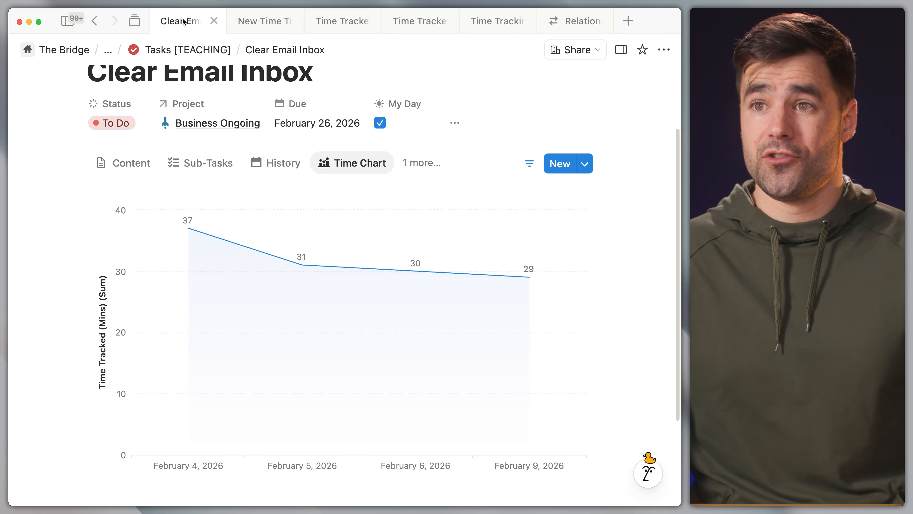
pyautogui.press('super+bracketleft')
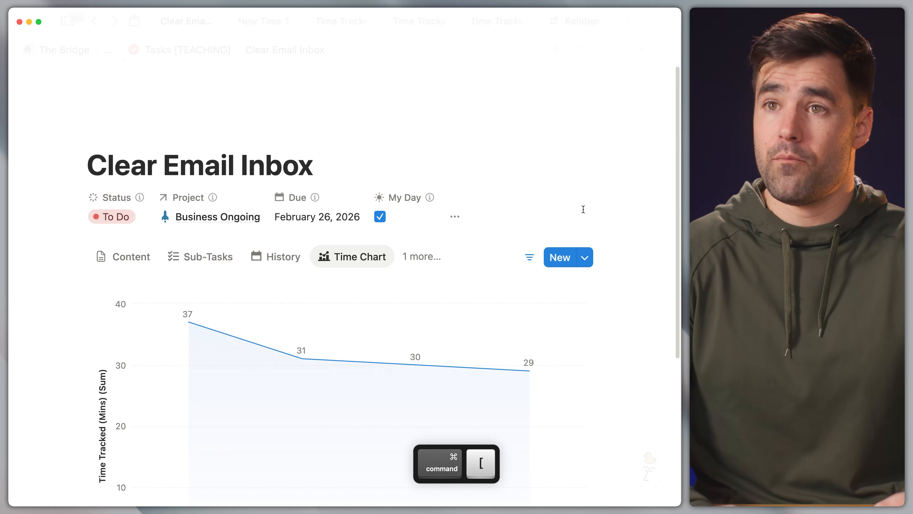
pyautogui.press('super+bracketleft')
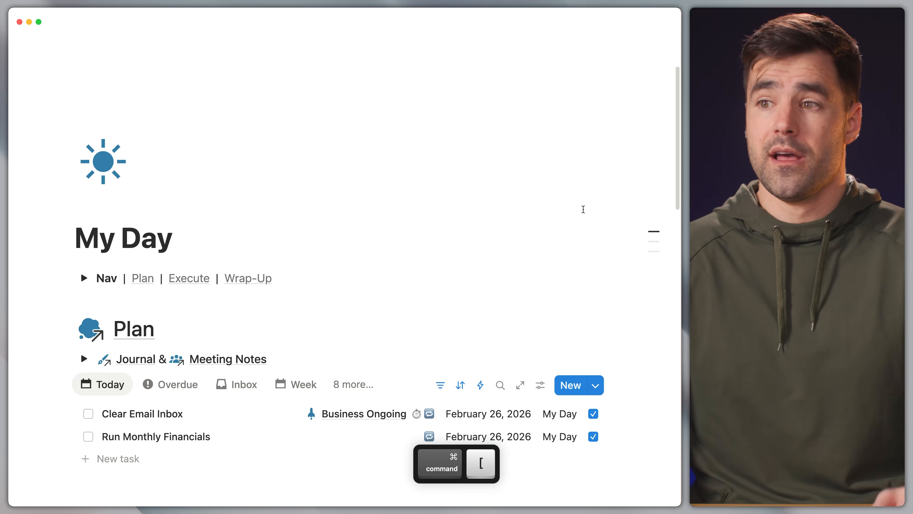
pyautogui.scroll(-3, 505, 171)
pyautogui.scroll(-8, 505, 171)
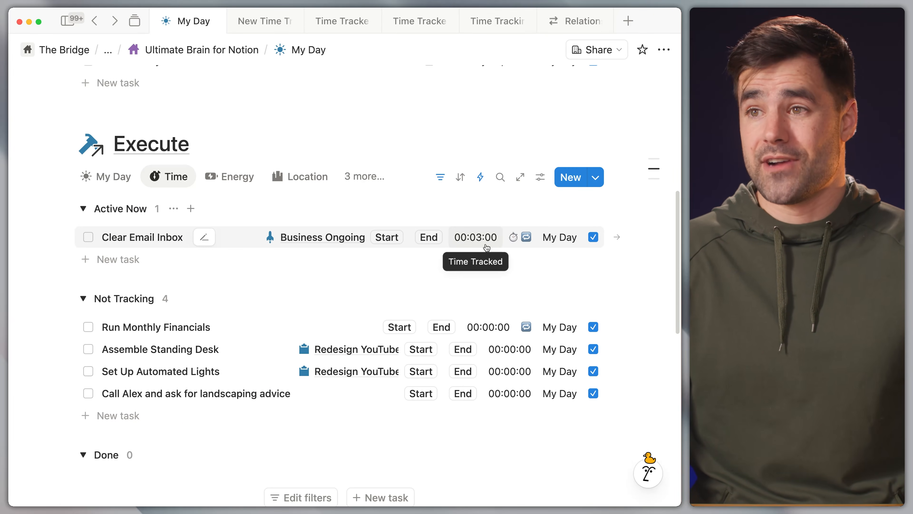
pyautogui.click(431, 237)
pyautogui.scroll(-2, 432, 234)
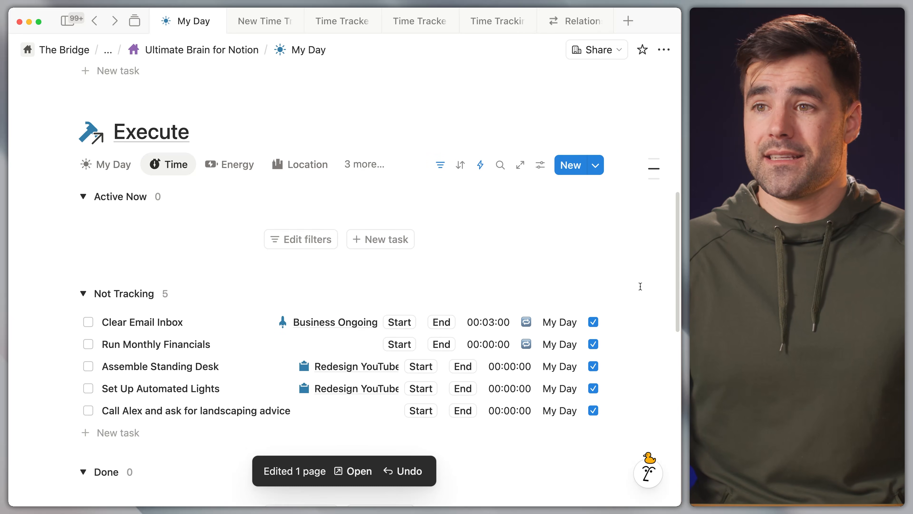
# Review the recorded sessions in the Time view of Clear Email Inbox and return to the Time Tracker page
pyautogui.click(147, 273)
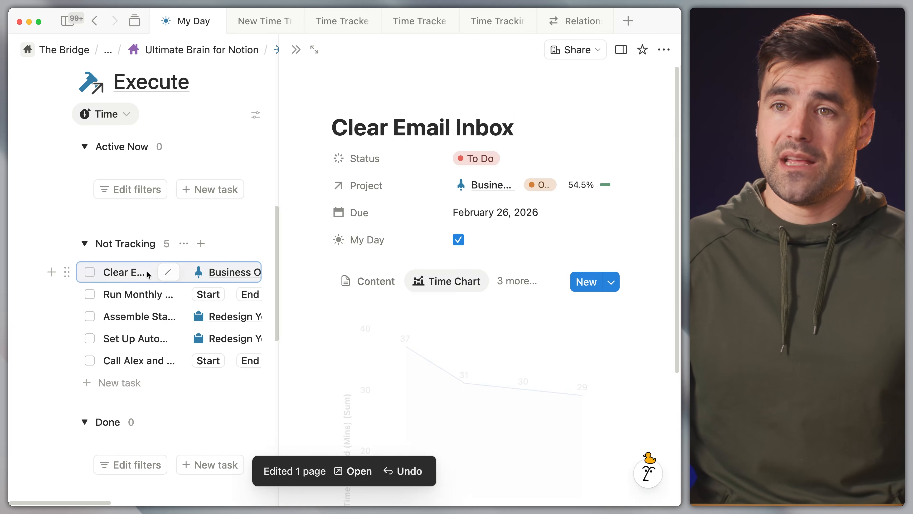
pyautogui.click(516, 281)
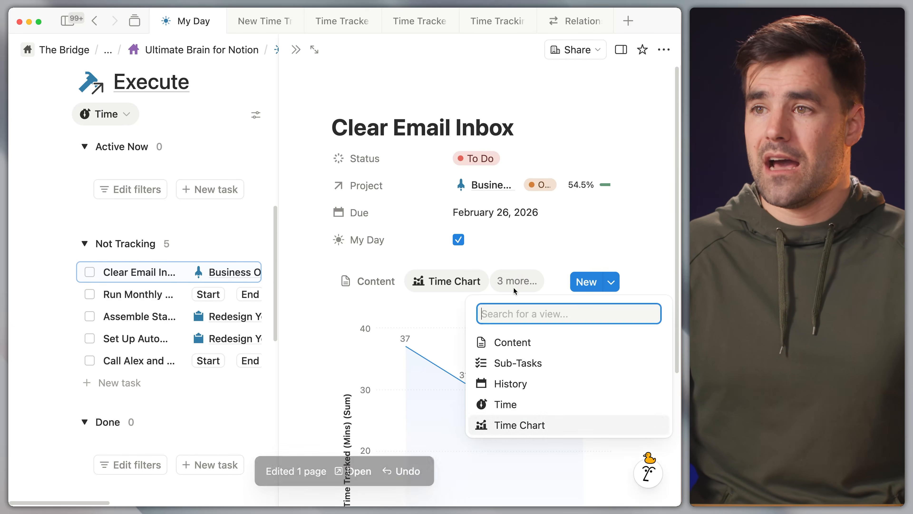
pyautogui.click(521, 407)
pyautogui.scroll(-2, 552, 323)
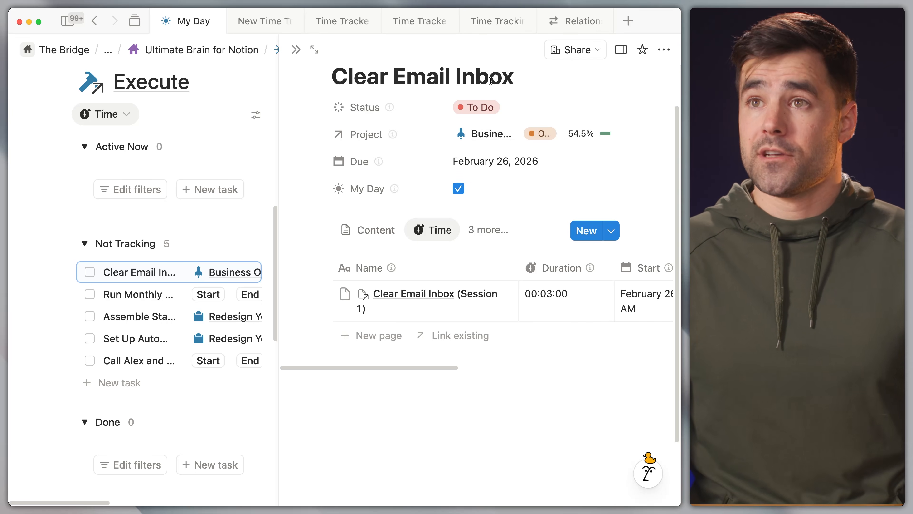
pyautogui.click(331, 22)
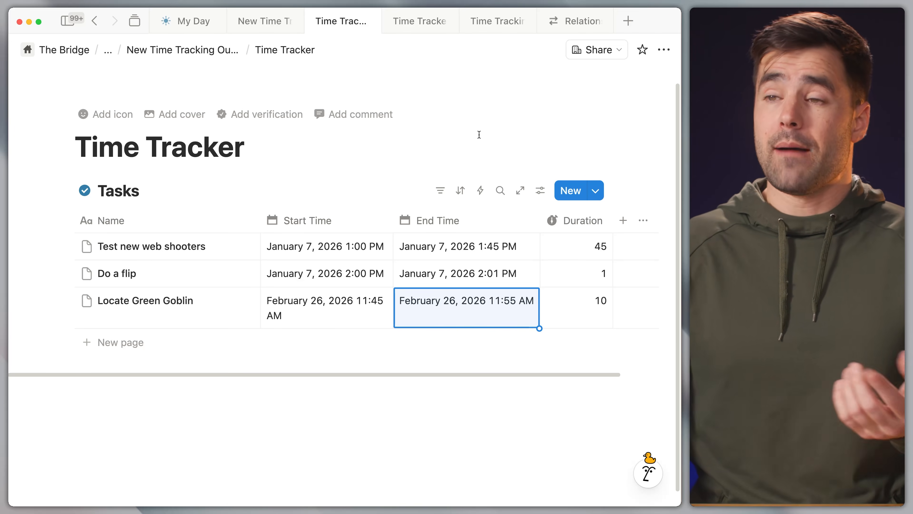
# Compare the manual Start Time entries in the Tasks table with the tracked session of Clear Email Inbox on the My Day page
pyautogui.click(321, 301)
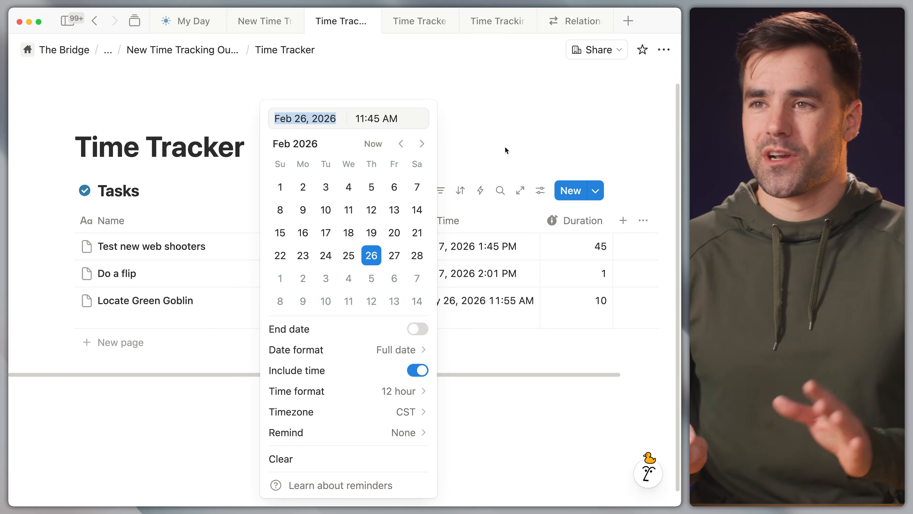
pyautogui.press('Escape')
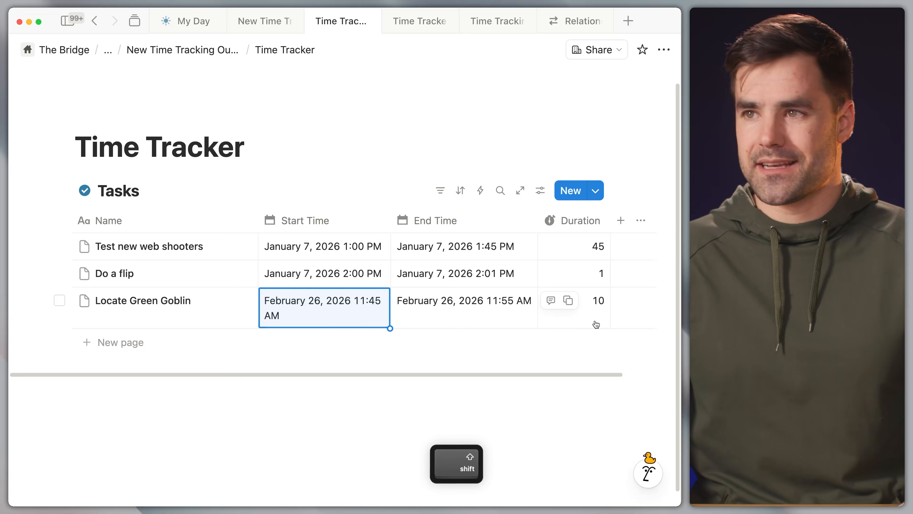
pyautogui.hscroll(3, 593, 316)
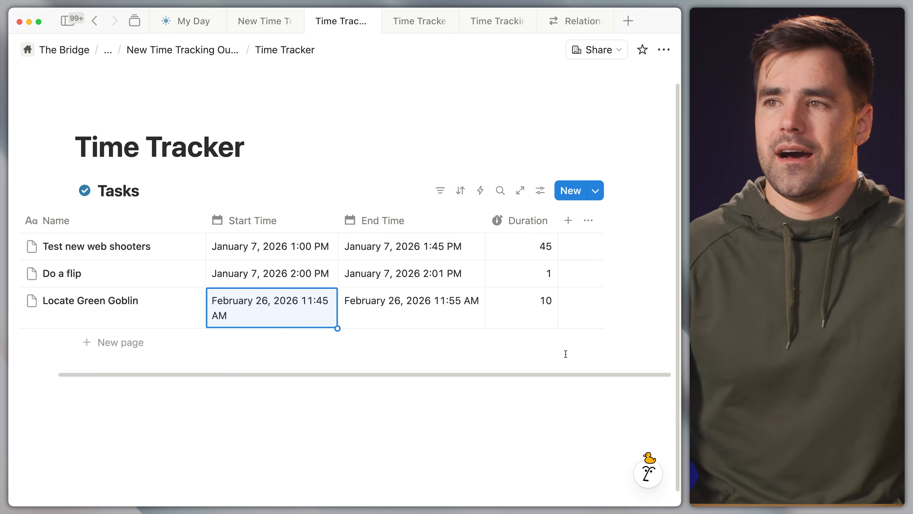
pyautogui.click(184, 23)
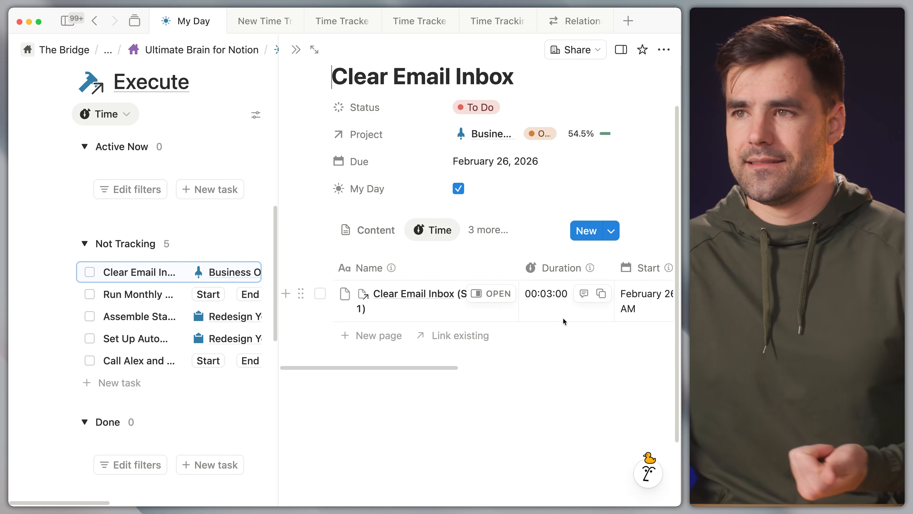
pyautogui.click(346, 21)
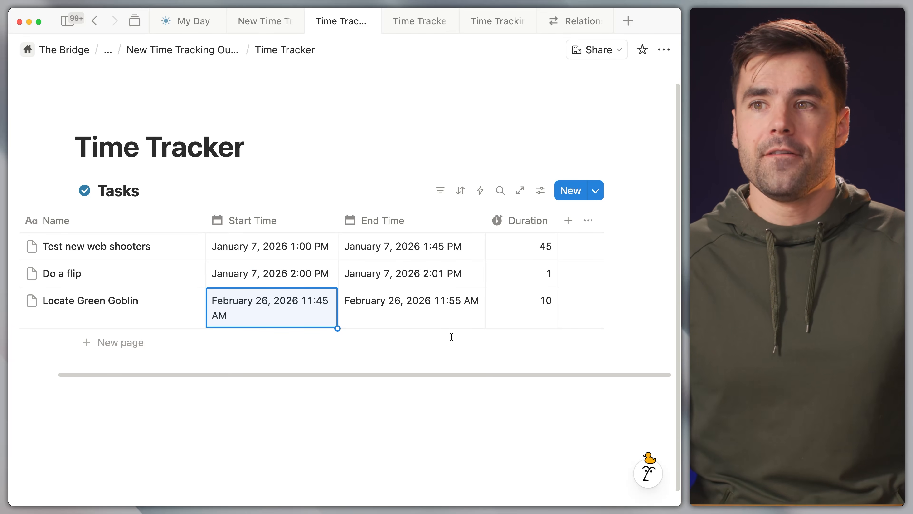
pyautogui.hscroll(-3, 452, 328)
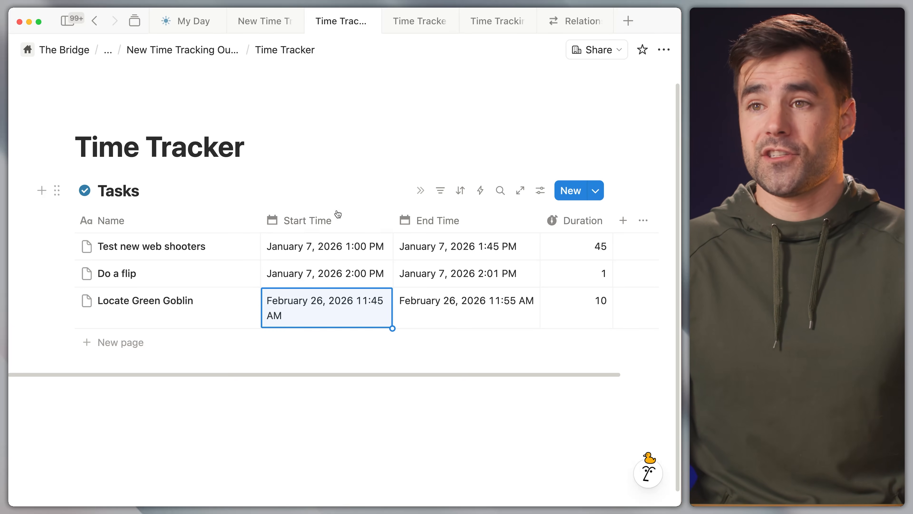
pyautogui.click(320, 250)
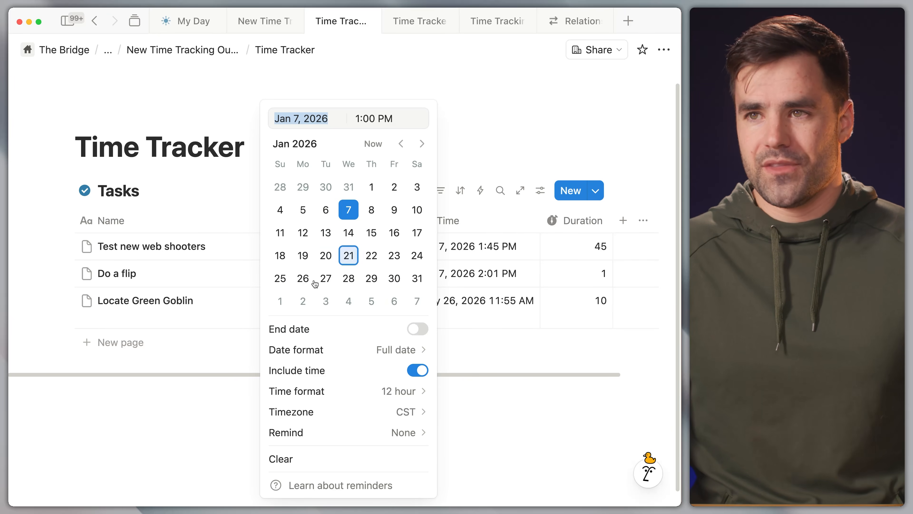
pyautogui.press('Escape')
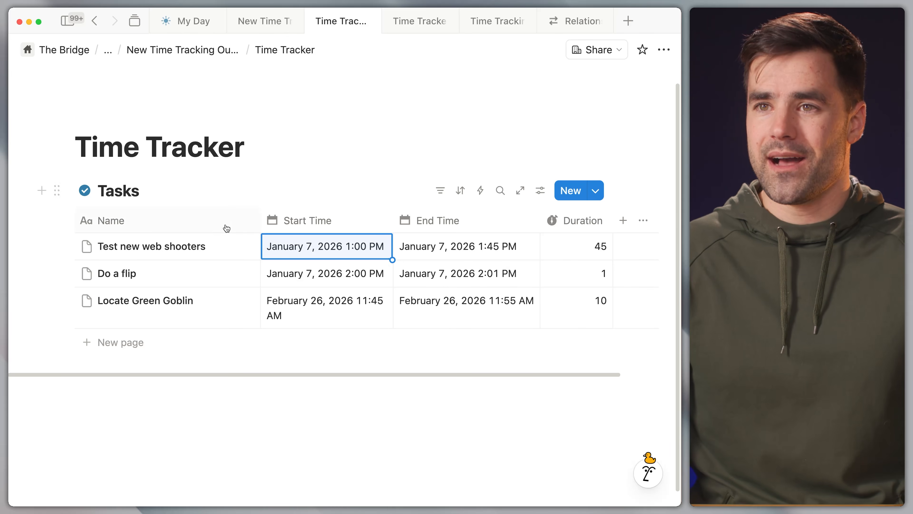
# Narrow the Name column of the Tasks table so that the longer task names wrap onto two lines
pyautogui.moveTo(259, 221); pyautogui.dragTo(170, 224)
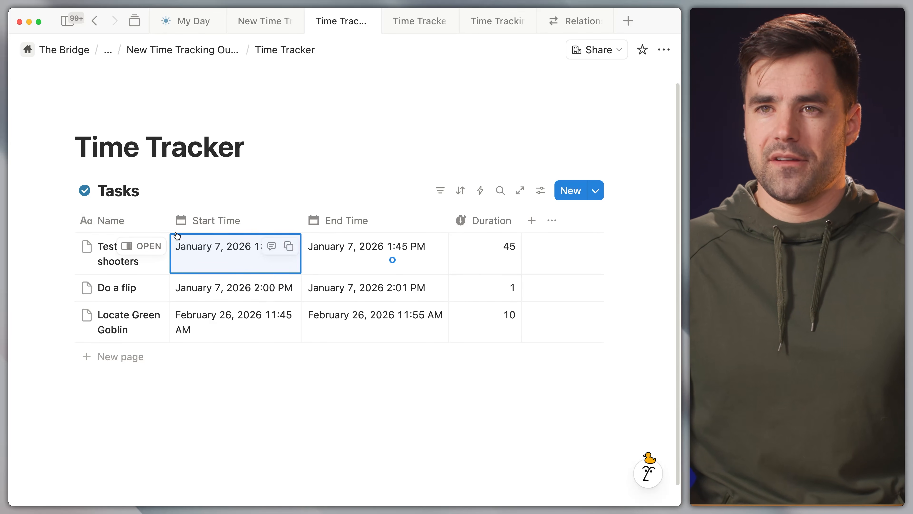
pyautogui.click(381, 176)
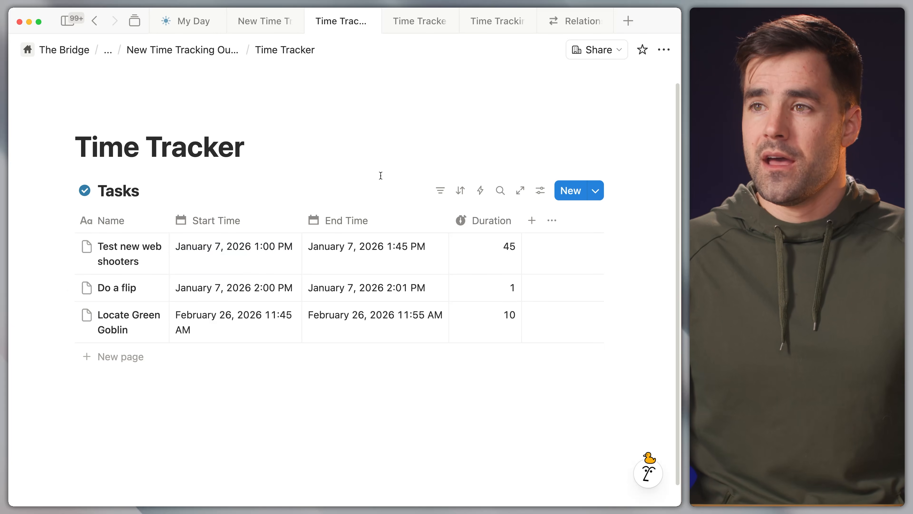
pyautogui.click(531, 221)
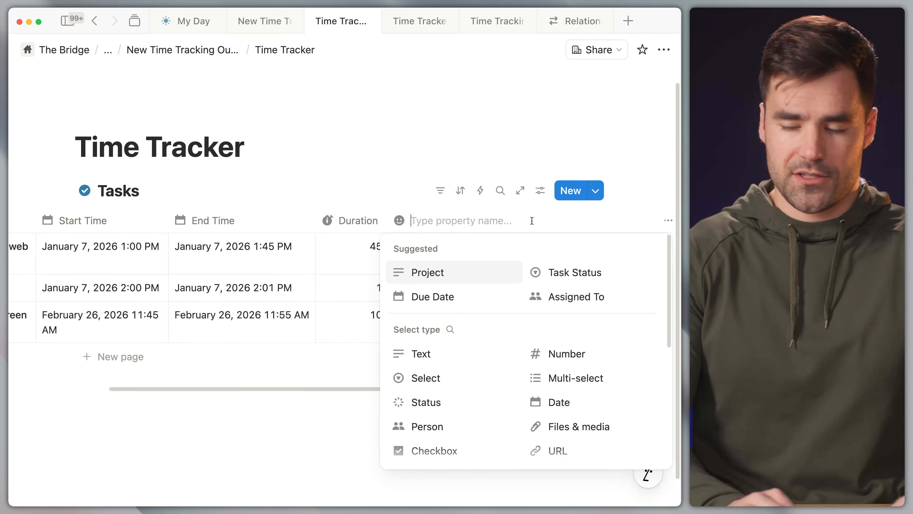
pyautogui.write('Start')
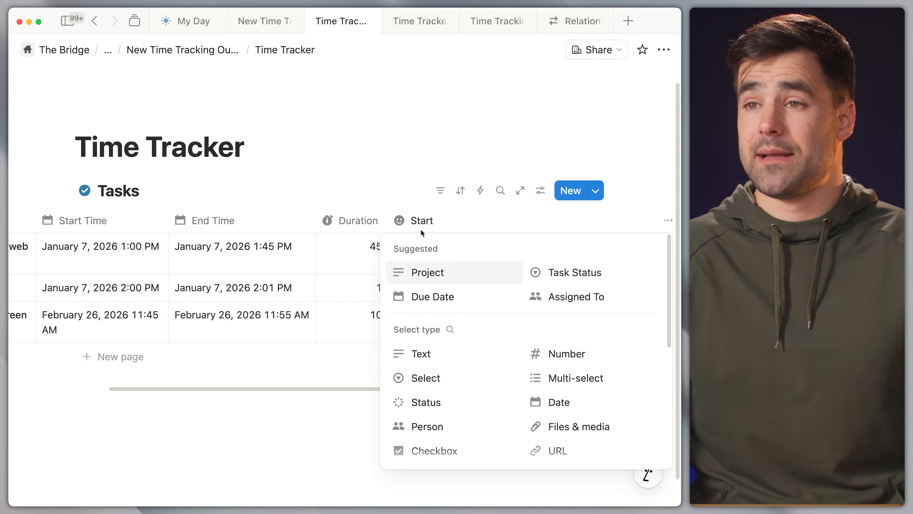
pyautogui.click(382, 190)
pyautogui.click(540, 191)
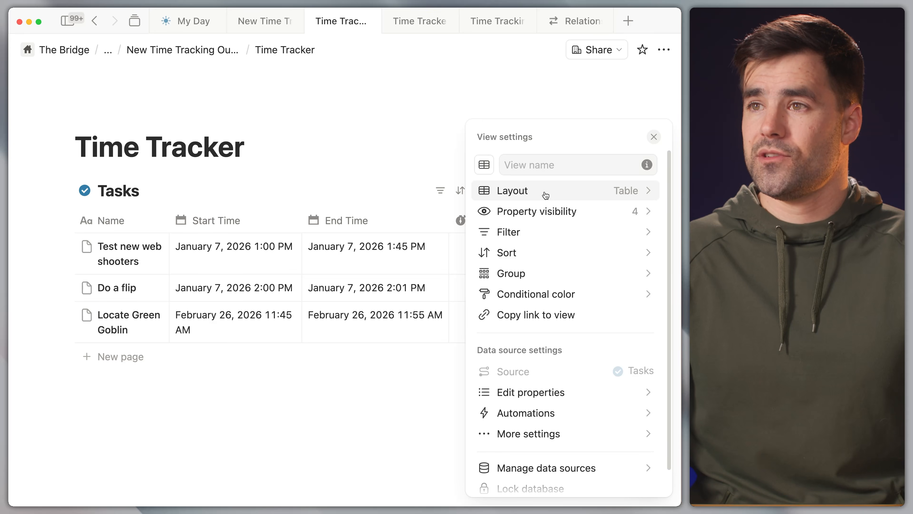
pyautogui.click(565, 393)
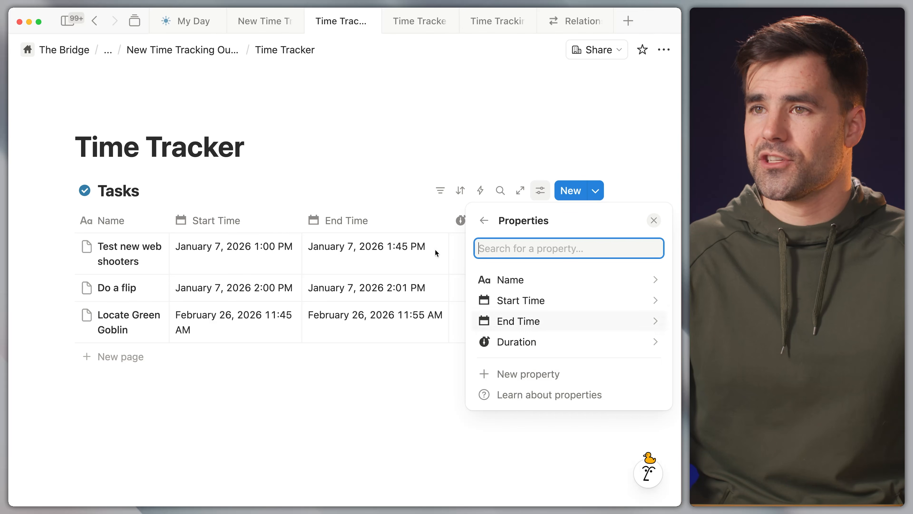
pyautogui.click(361, 175)
pyautogui.press('shift')
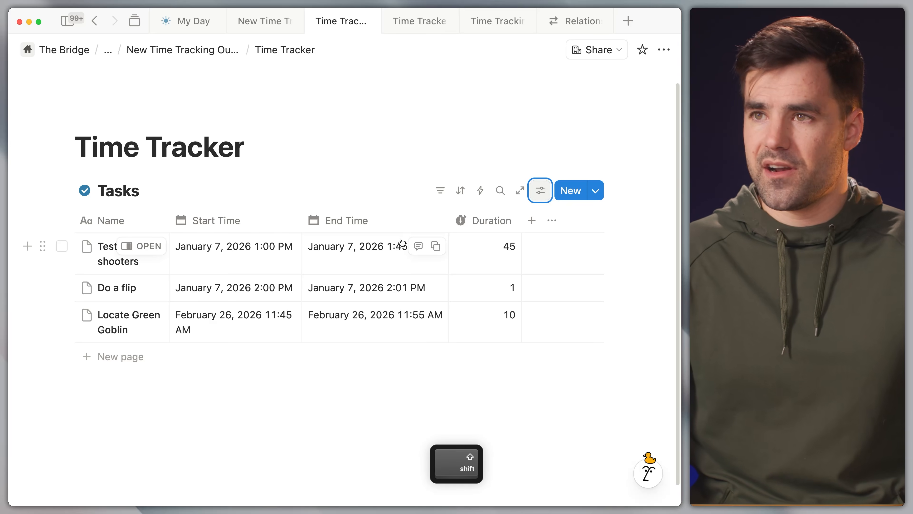
# Add a Button property named Start to the Tasks table and narrow its column
pyautogui.click(532, 225)
pyautogui.write('Start')
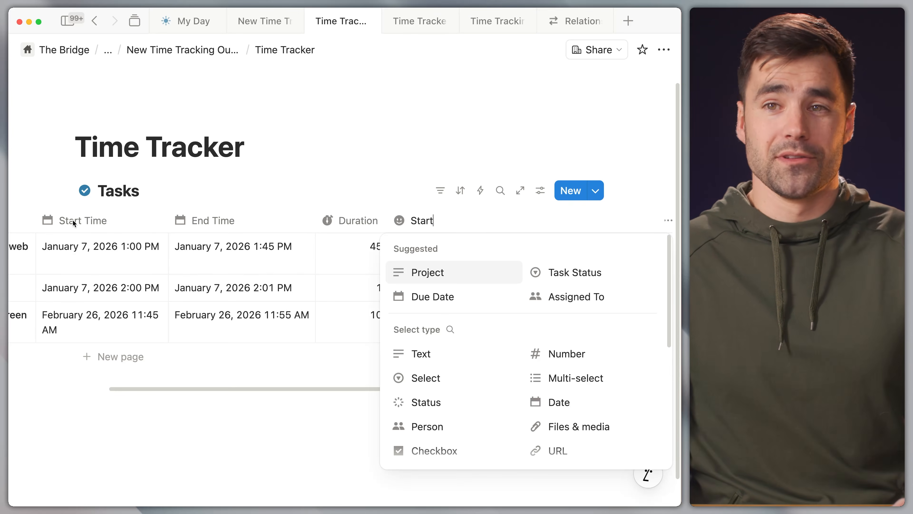
pyautogui.scroll(-5, 515, 363)
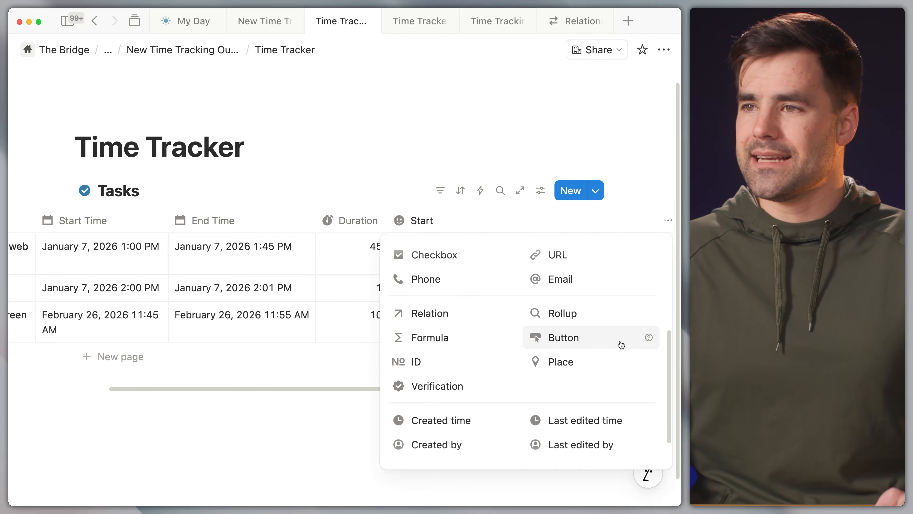
pyautogui.click(586, 344)
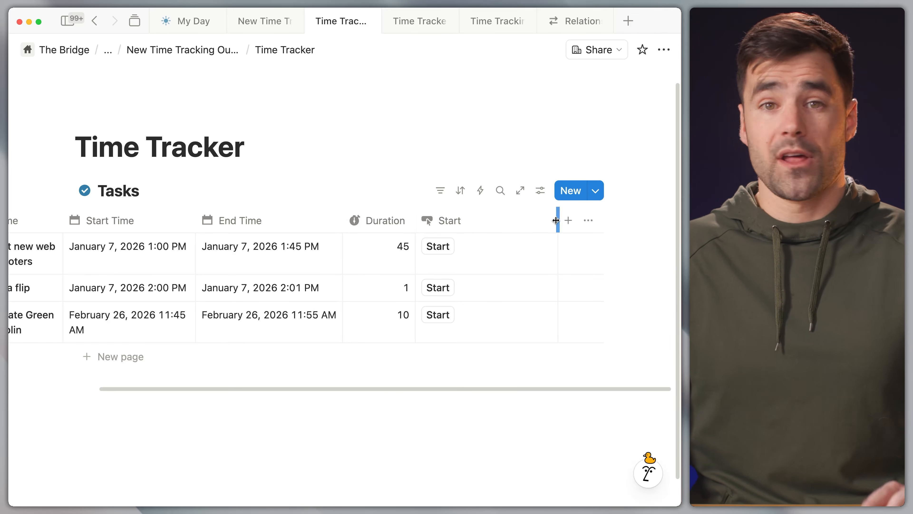
pyautogui.moveTo(556, 221); pyautogui.dragTo(518, 227)
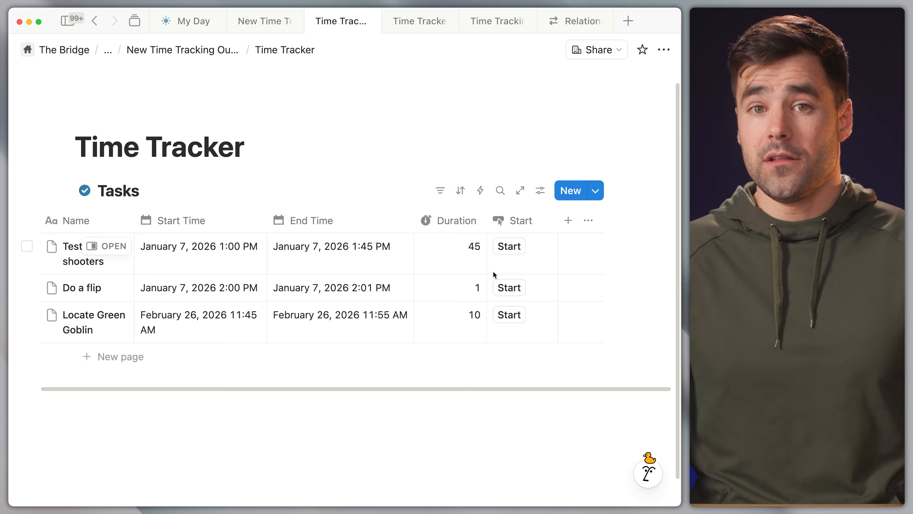
# Move the Start button column between the Name and Start Time columns
pyautogui.click(540, 190)
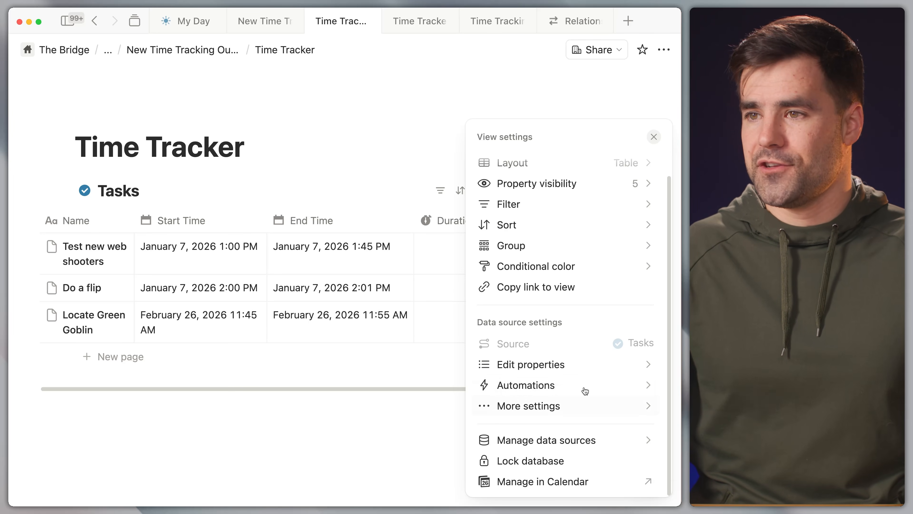
pyautogui.click(366, 113)
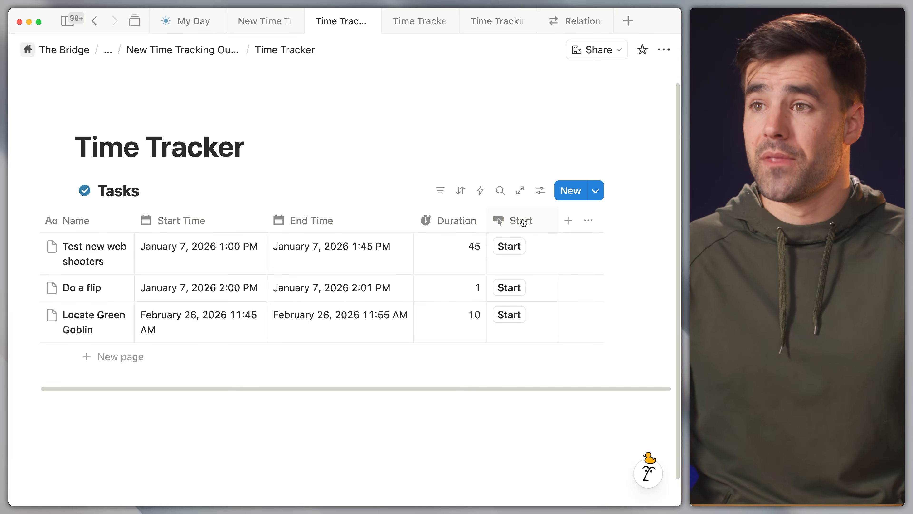
pyautogui.moveTo(527, 221); pyautogui.dragTo(187, 219)
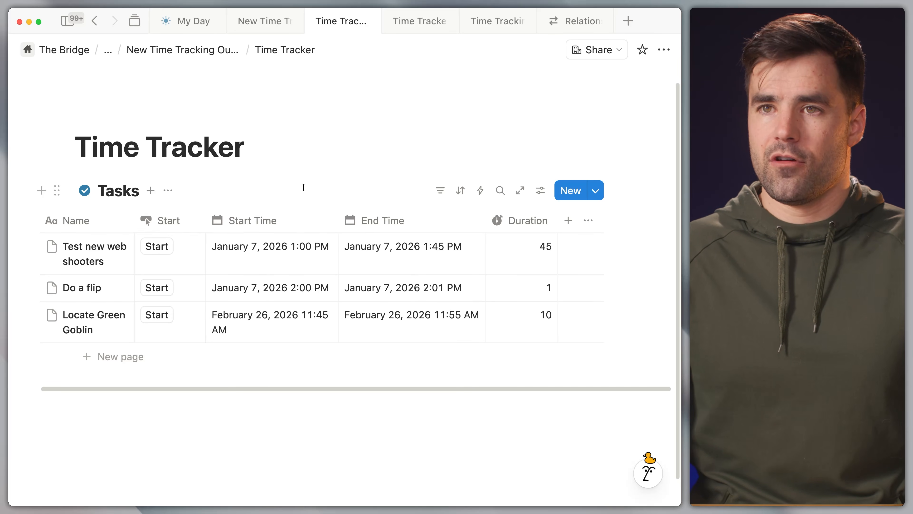
pyautogui.hscroll(-2, 372, 235)
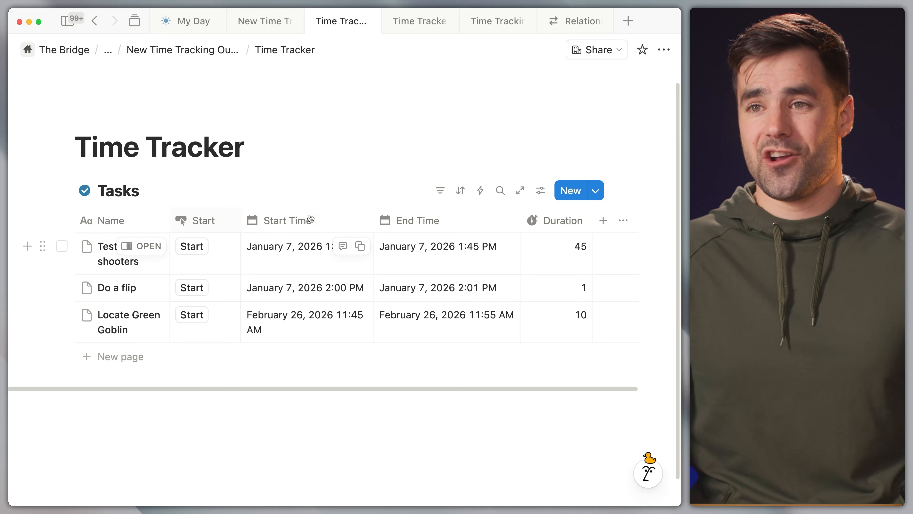
# Add a new task named "Catch the bus he was late for" at the end of the Tasks table
pyautogui.click(116, 356)
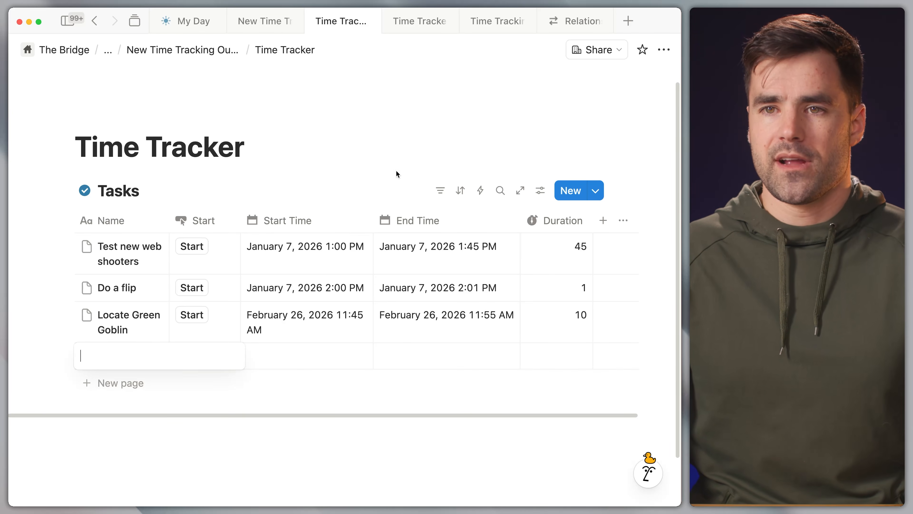
pyautogui.click(397, 174)
pyautogui.click(119, 359)
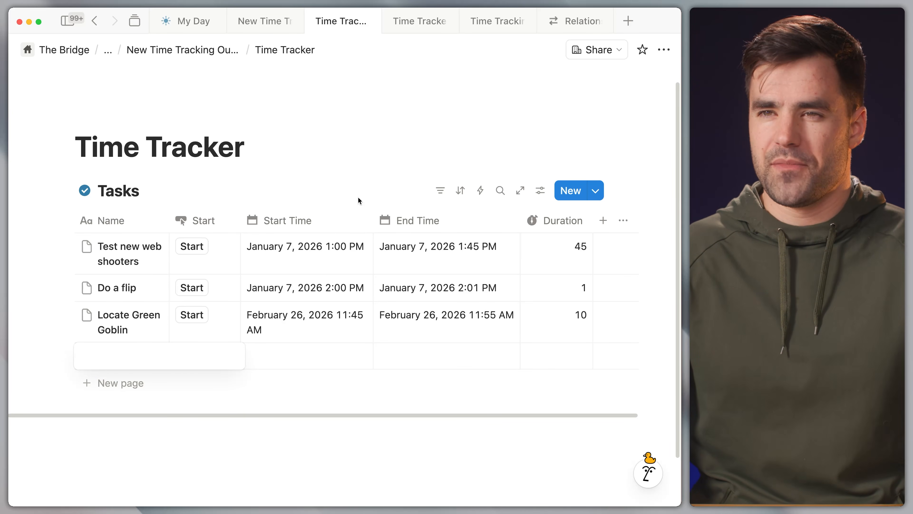
pyautogui.write('Cat')
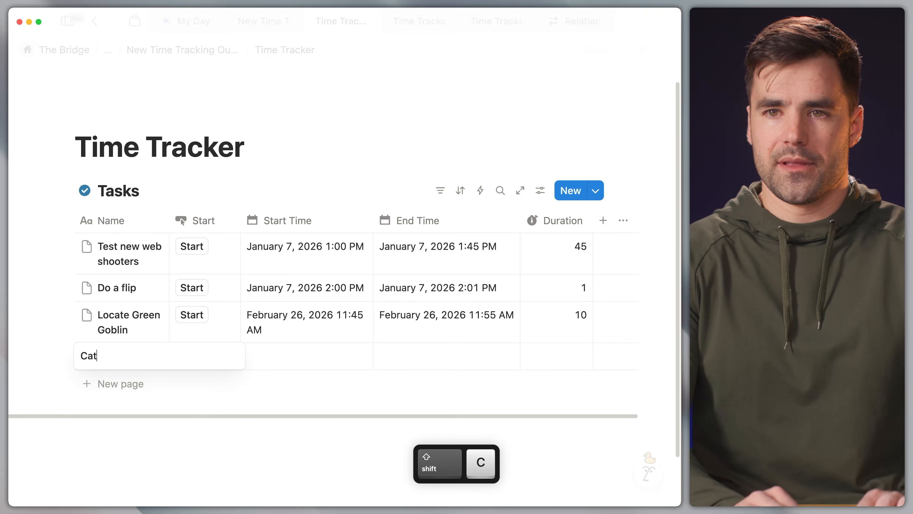
pyautogui.write('ch the bus he was ')
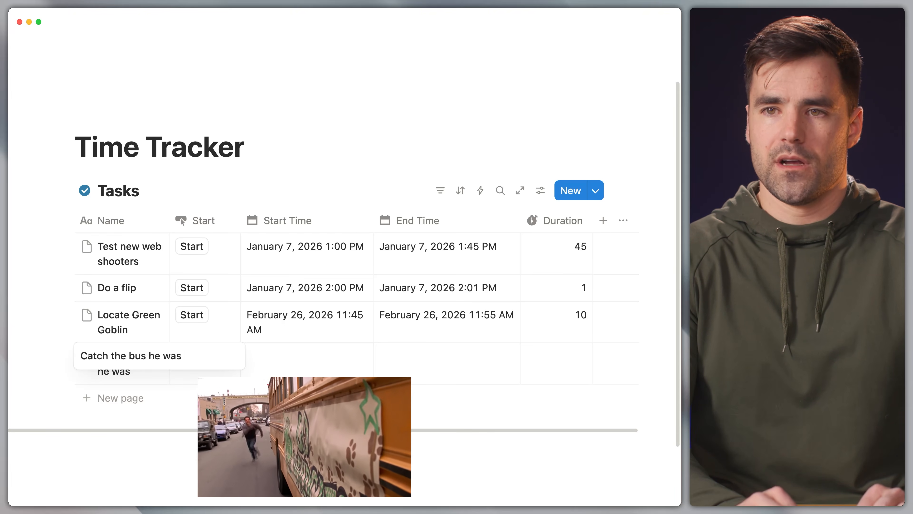
pyautogui.write('late for')
pyautogui.press('Return')
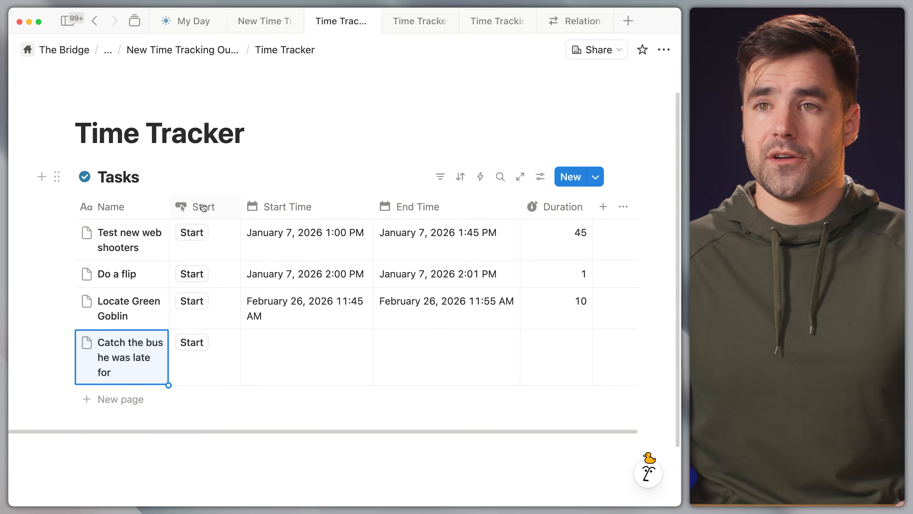
# Configure the Start button to set this page's Start Time to Time triggered when clicked, and save the automation
pyautogui.click(204, 207)
pyautogui.click(273, 262)
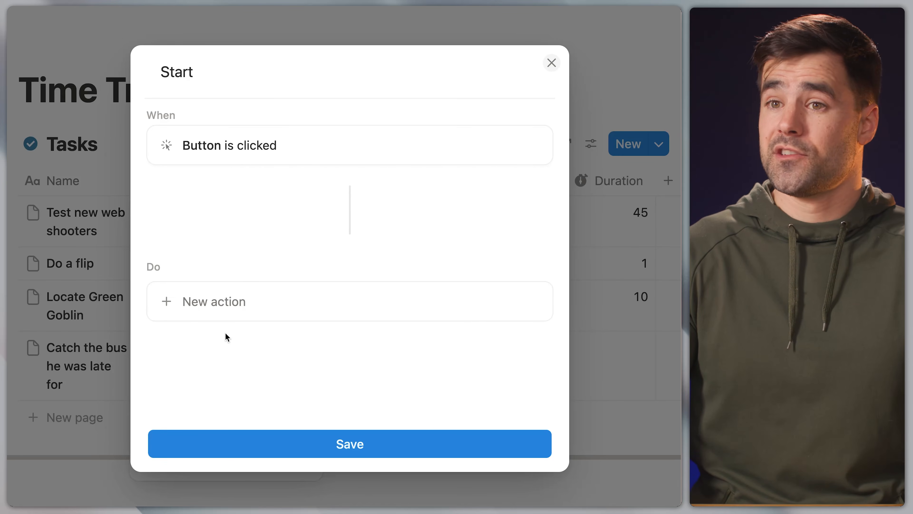
pyautogui.click(230, 302)
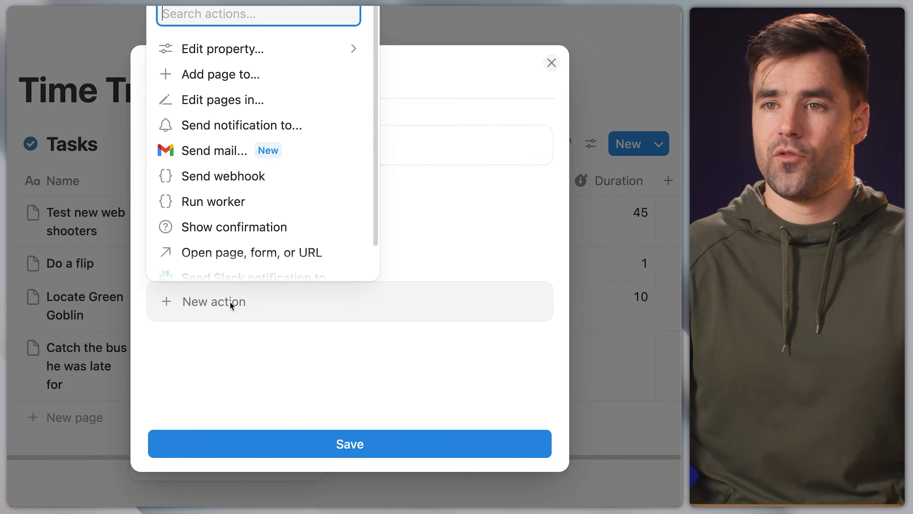
pyautogui.click(276, 52)
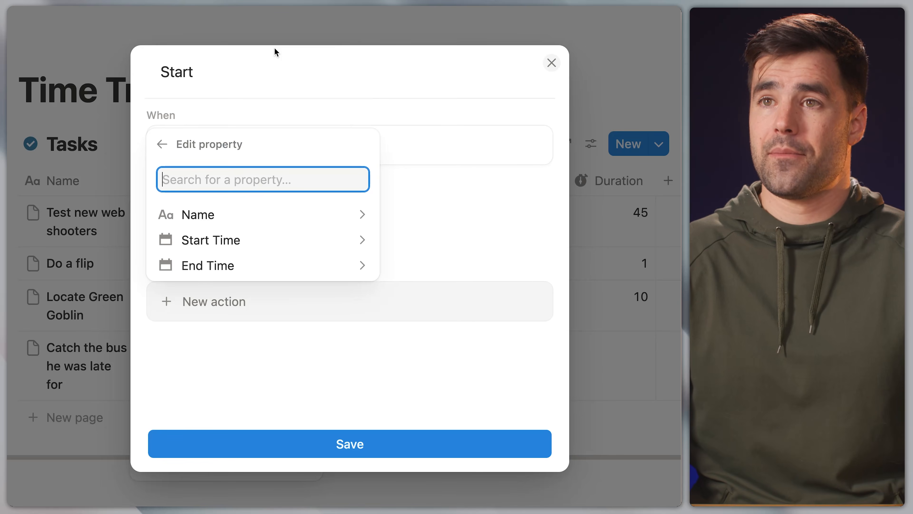
pyautogui.click(267, 245)
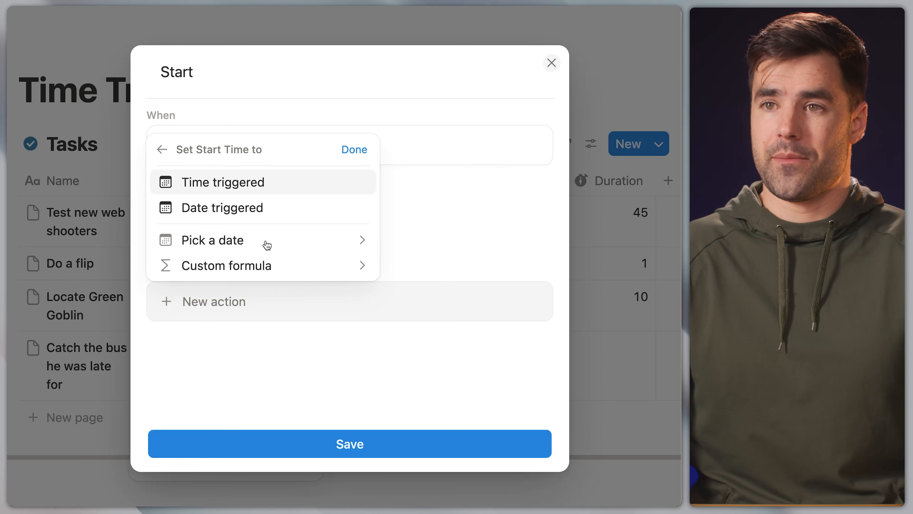
pyautogui.click(275, 187)
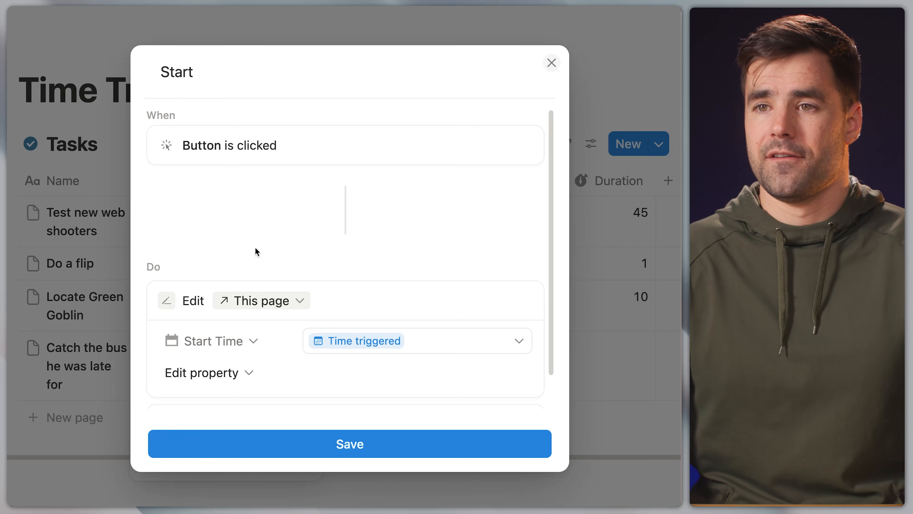
pyautogui.click(328, 444)
pyautogui.click(410, 98)
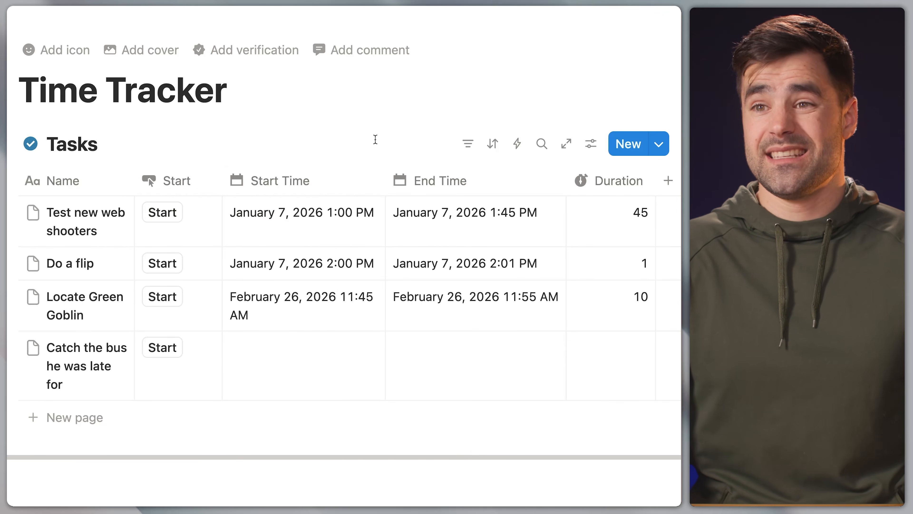
pyautogui.click(288, 366)
pyautogui.press('Escape')
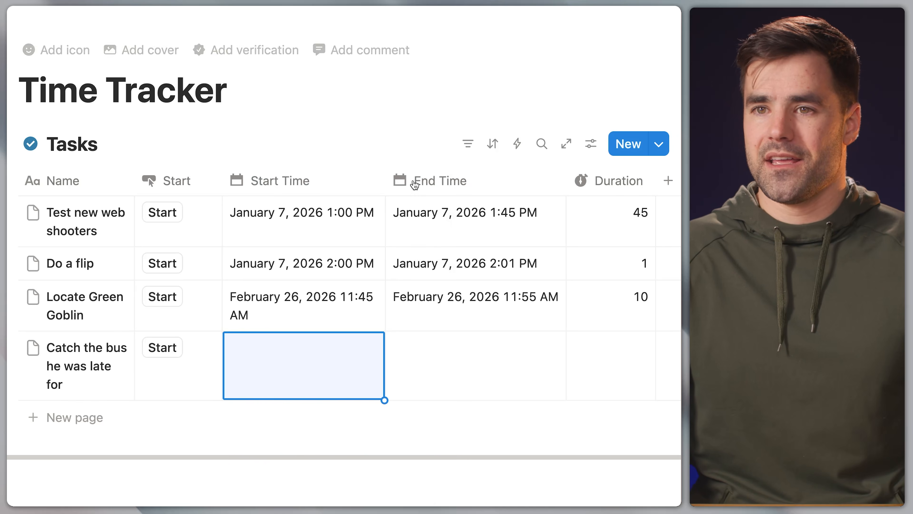
# Record the start time of the task "Catch the bus he was late for" with its Start button, and duplicate the Start property as "End"
pyautogui.click(162, 347)
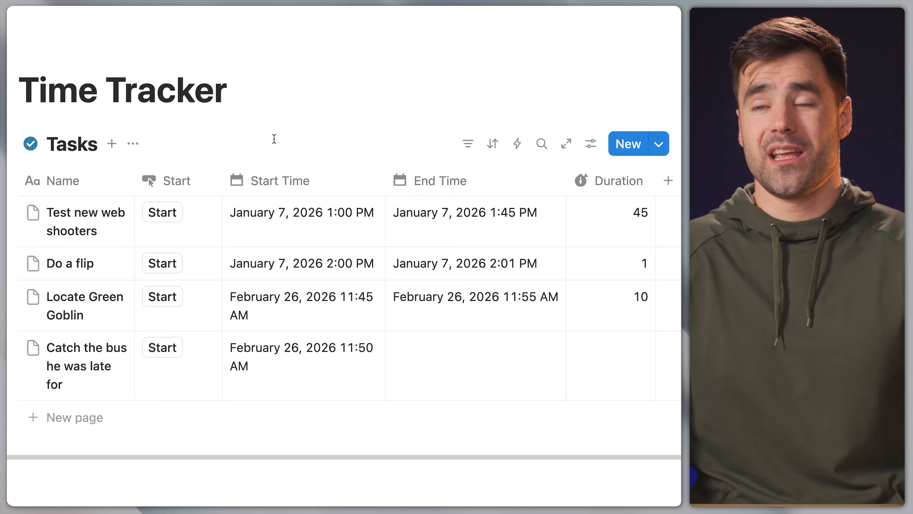
pyautogui.click(182, 185)
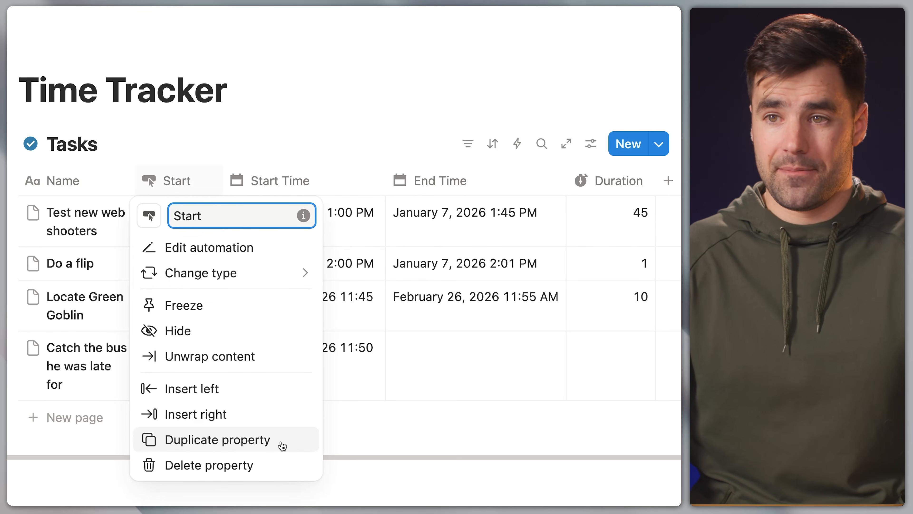
pyautogui.click(277, 443)
pyautogui.click(285, 180)
pyautogui.hotkey('shift', 'Home')
pyautogui.write('End')
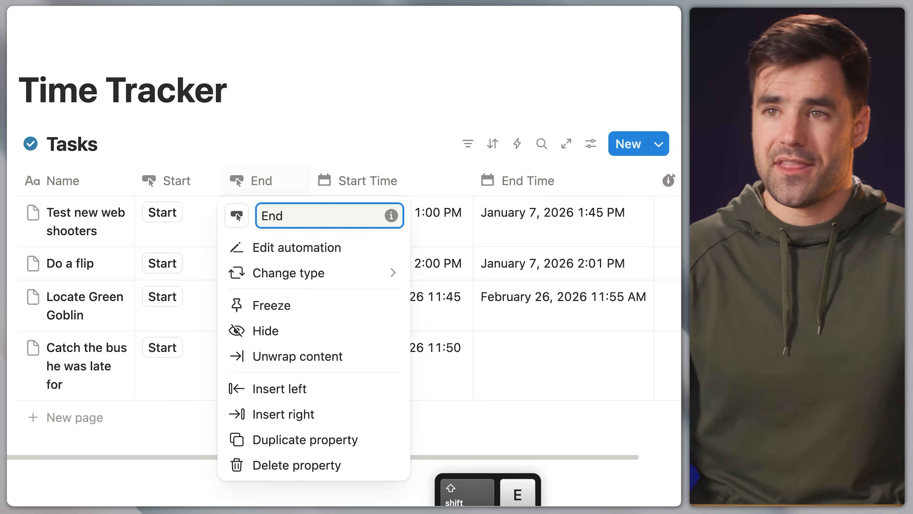
# Configure the End button's automation to set this page's End Time to Time triggered, and save it
pyautogui.click(347, 249)
pyautogui.scroll(-2, 345, 257)
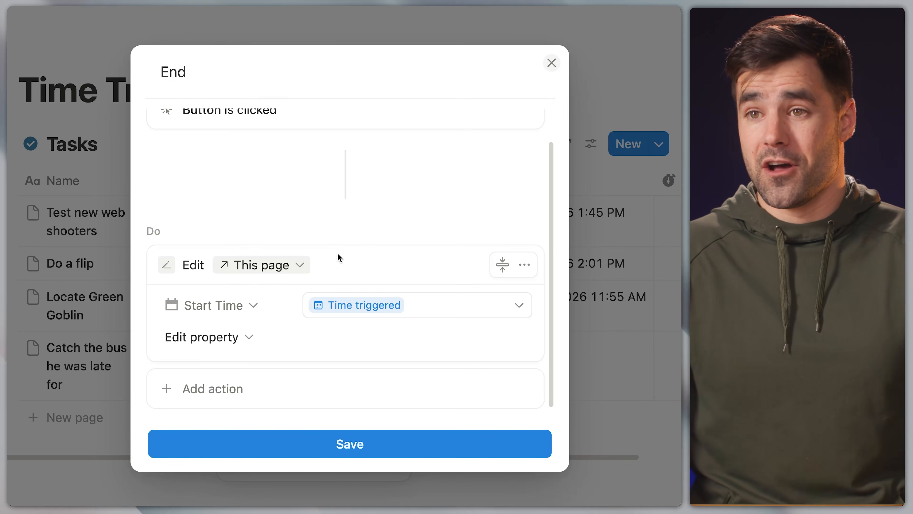
pyautogui.click(240, 306)
pyautogui.click(180, 405)
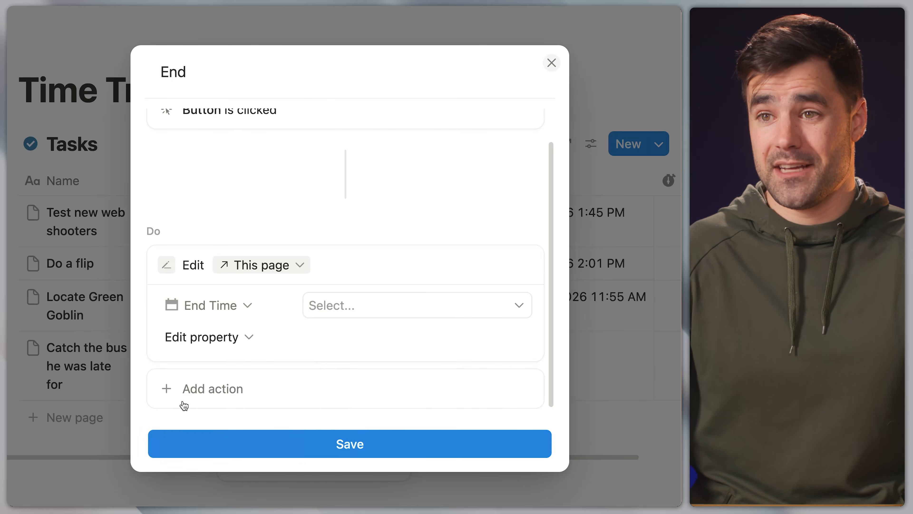
pyautogui.click(372, 318)
pyautogui.click(375, 361)
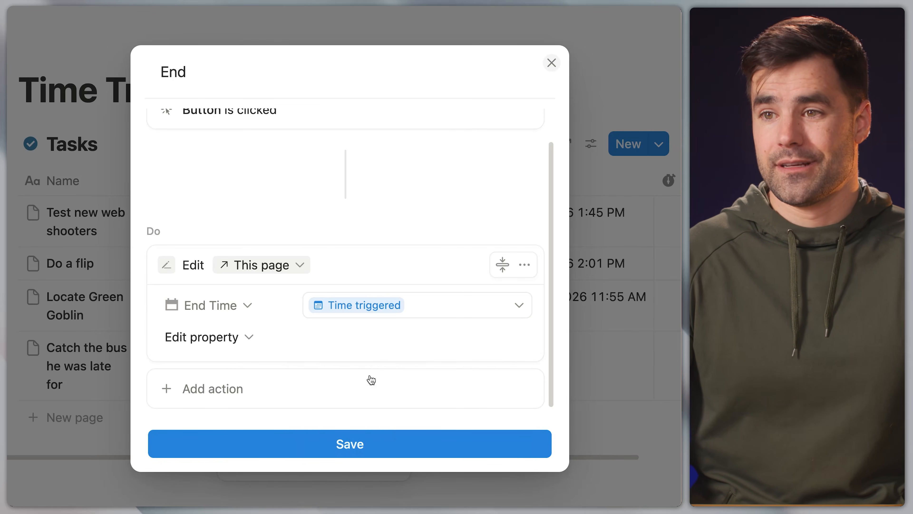
pyautogui.click(358, 445)
pyautogui.click(432, 134)
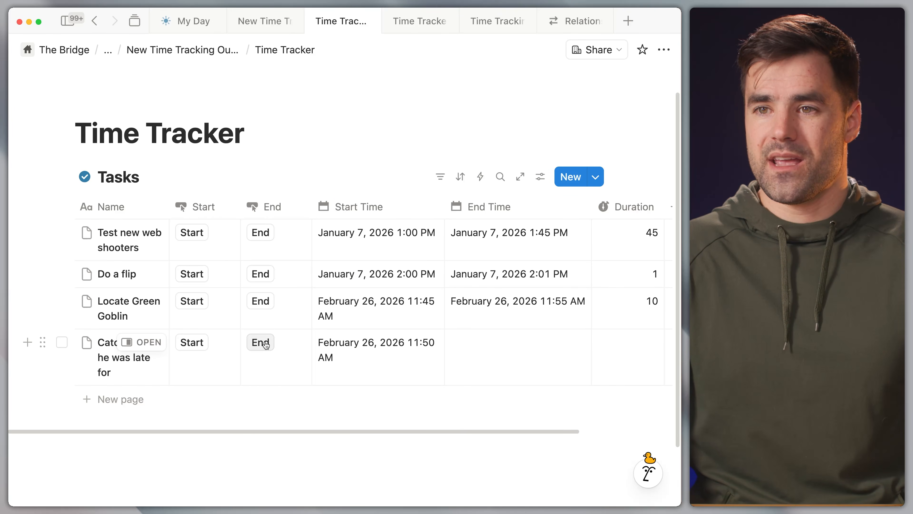
# Record the end time of the task "Catch the bus he was late for" with its End button, and check its Duration
pyautogui.click(265, 345)
pyautogui.hscroll(3, 479, 396)
pyautogui.hscroll(-3, 501, 387)
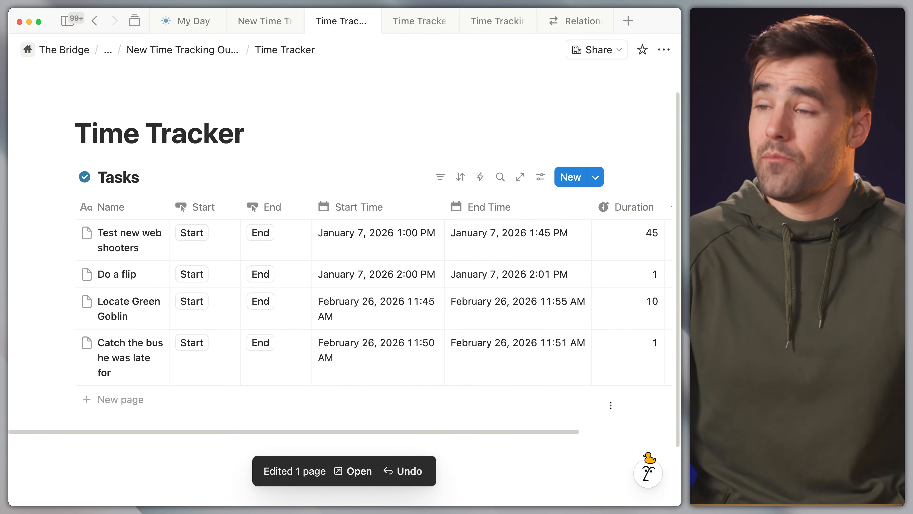
pyautogui.scroll(-1, 610, 403)
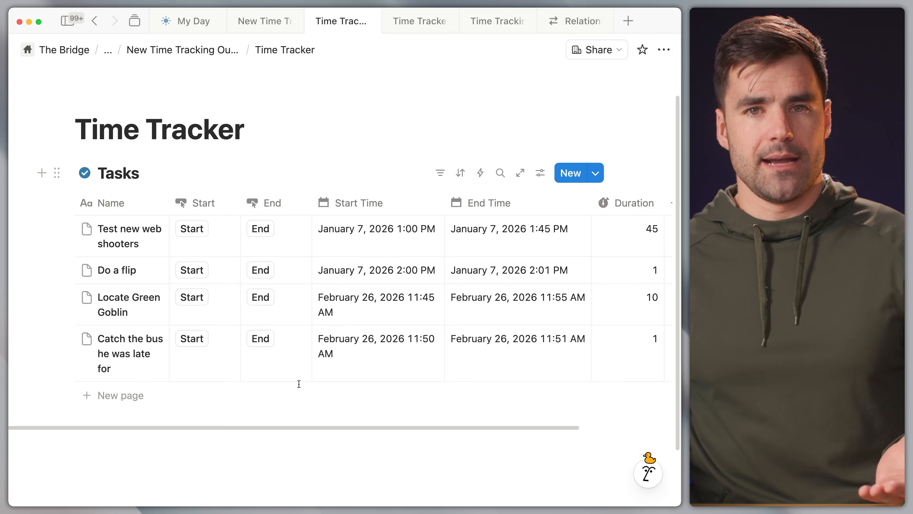
pyautogui.hscroll(5, 302, 383)
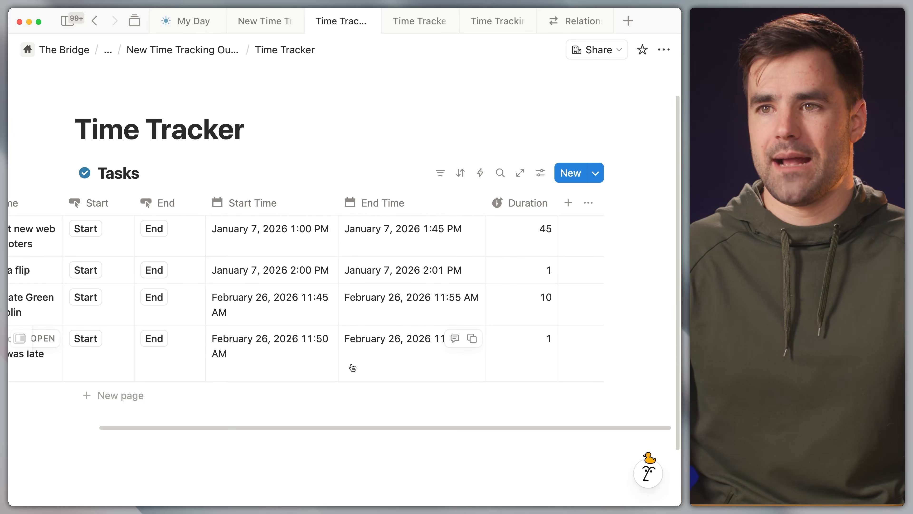
pyautogui.hscroll(-4, 133, 272)
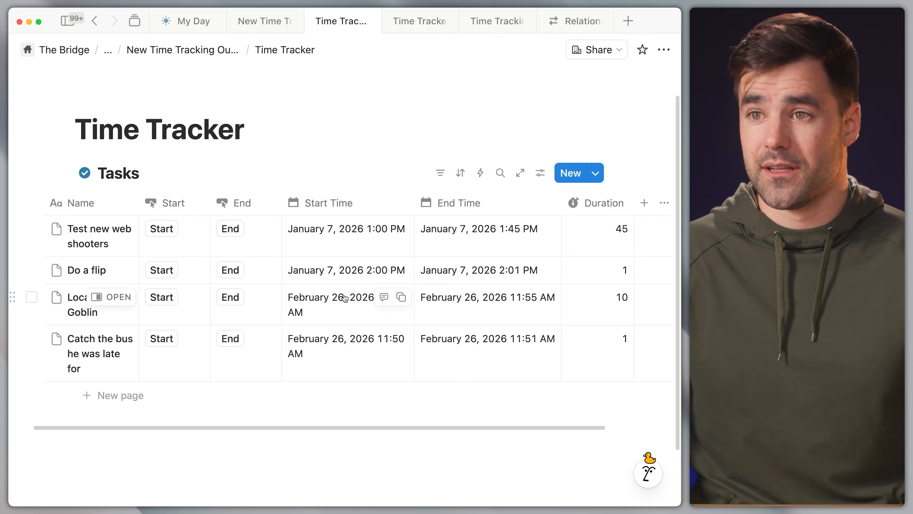
# Set the Start Time of the "Locate Green Goblin" task to 1:45 AM on February 26, 2026, and open its Duration formula
pyautogui.click(345, 297)
pyautogui.click(395, 118)
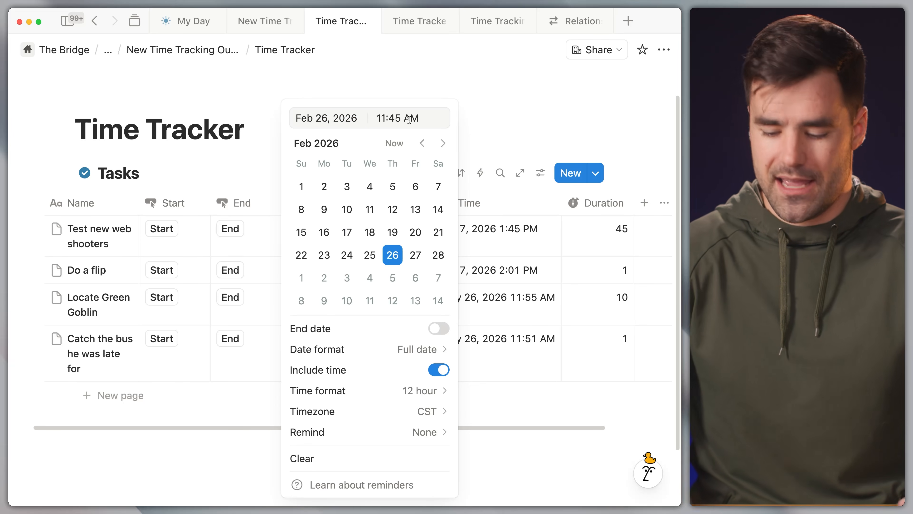
pyautogui.press('BackSpace')
pyautogui.write('0')
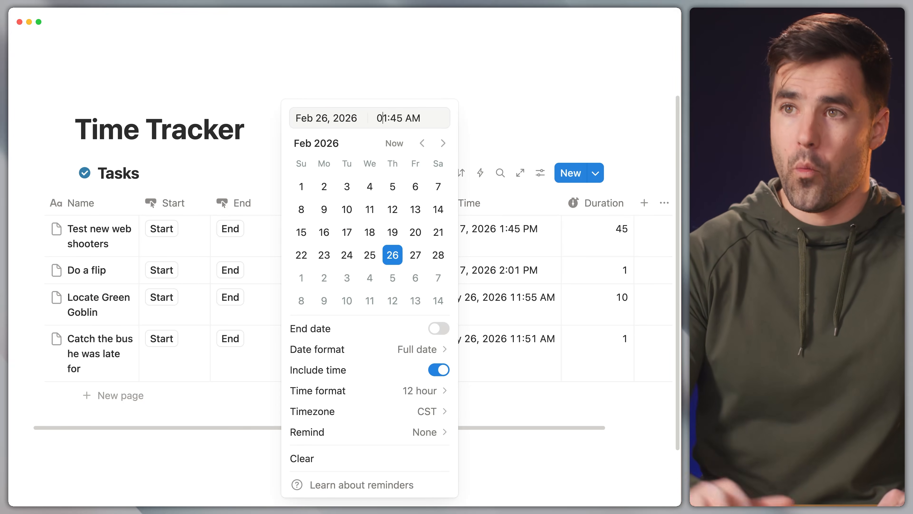
pyautogui.click(579, 116)
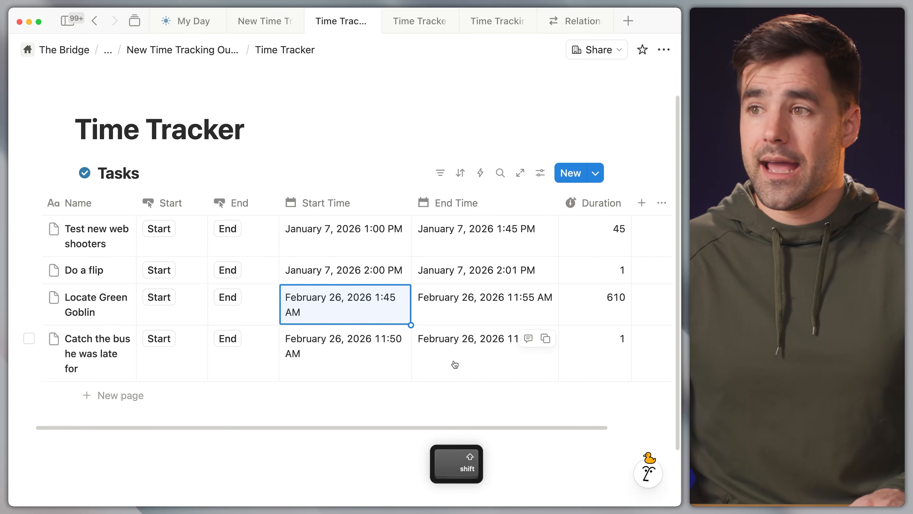
pyautogui.hscroll(3, 454, 364)
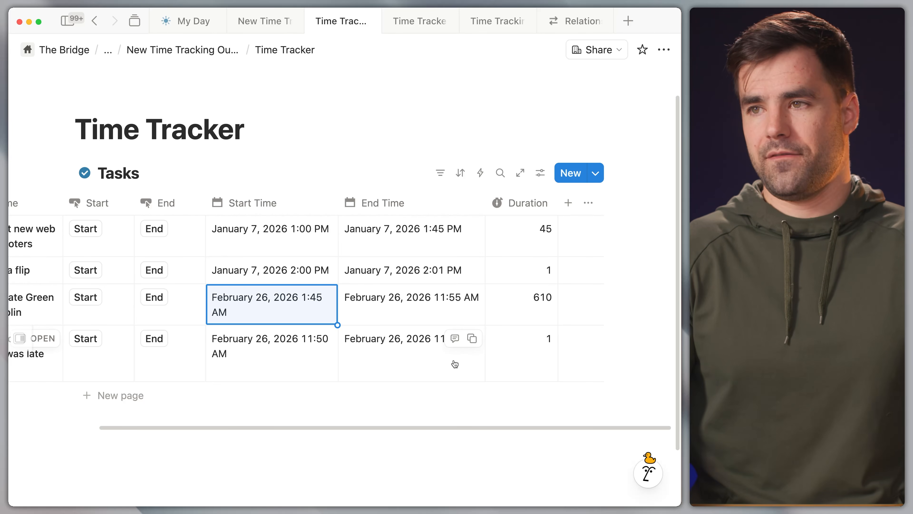
pyautogui.click(525, 310)
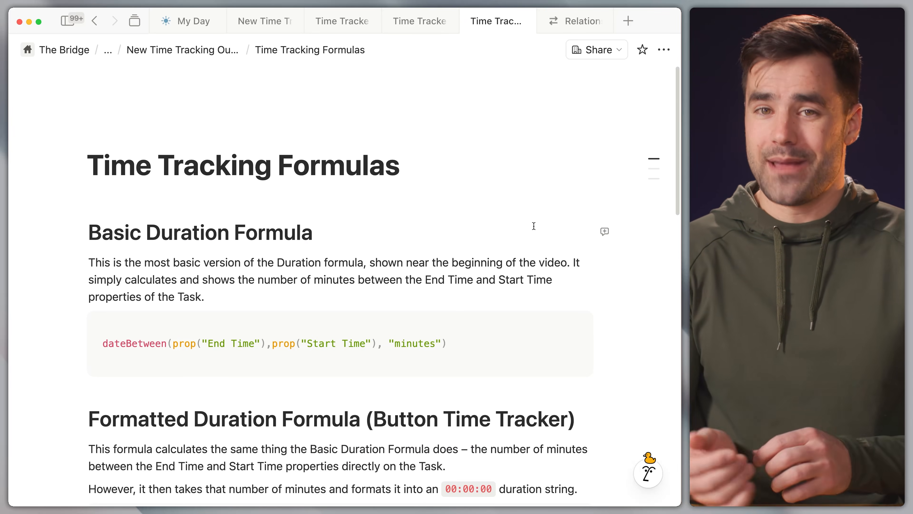
# On the Time Tracking Formulas page, review the Formatted Duration Formula (Button Time Tracker) and copy its code
pyautogui.scroll(-3, 533, 228)
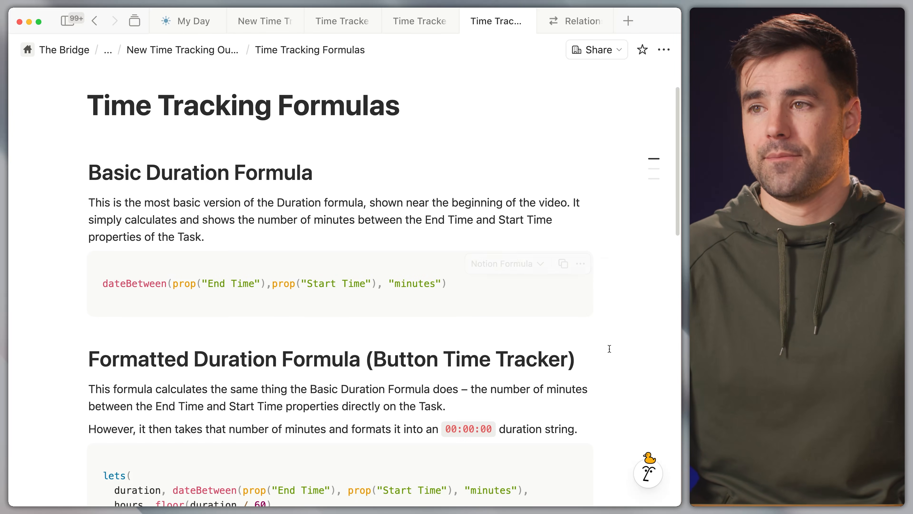
pyautogui.scroll(-1, 575, 342)
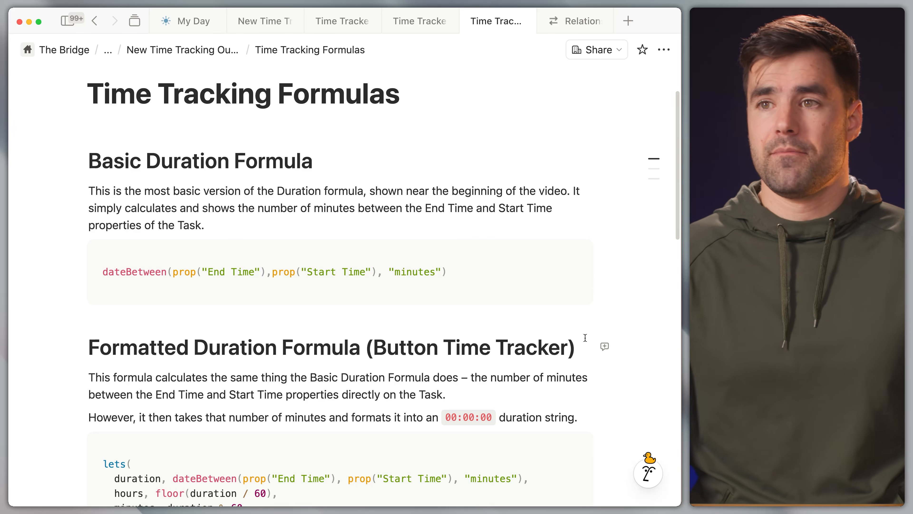
pyautogui.scroll(-1, 503, 320)
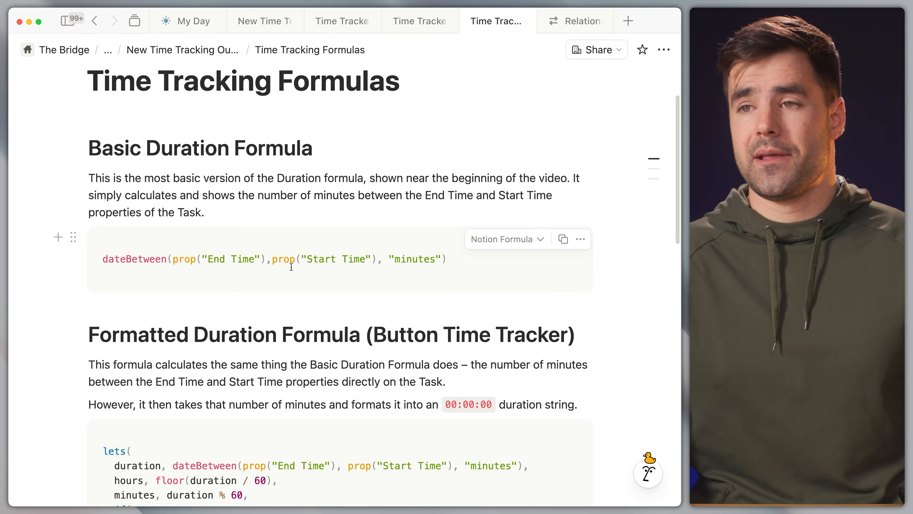
pyautogui.scroll(-2, 291, 266)
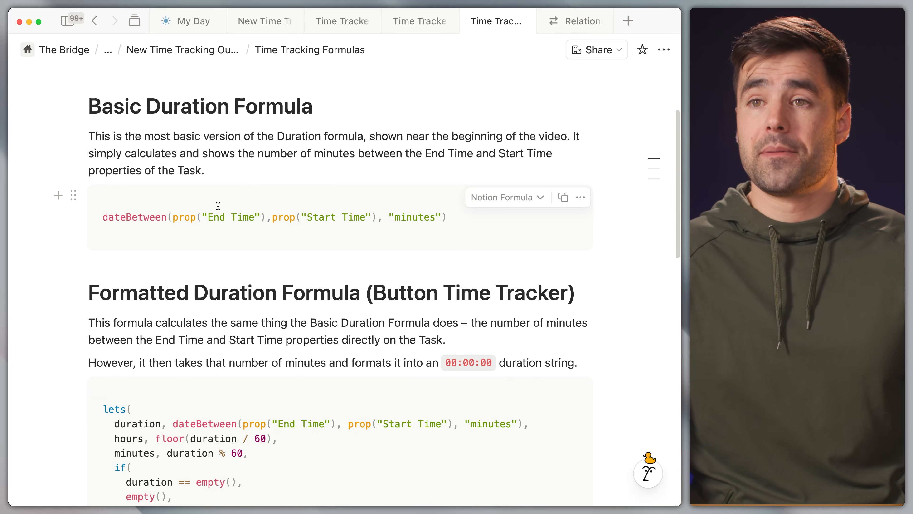
pyautogui.scroll(-2, 226, 240)
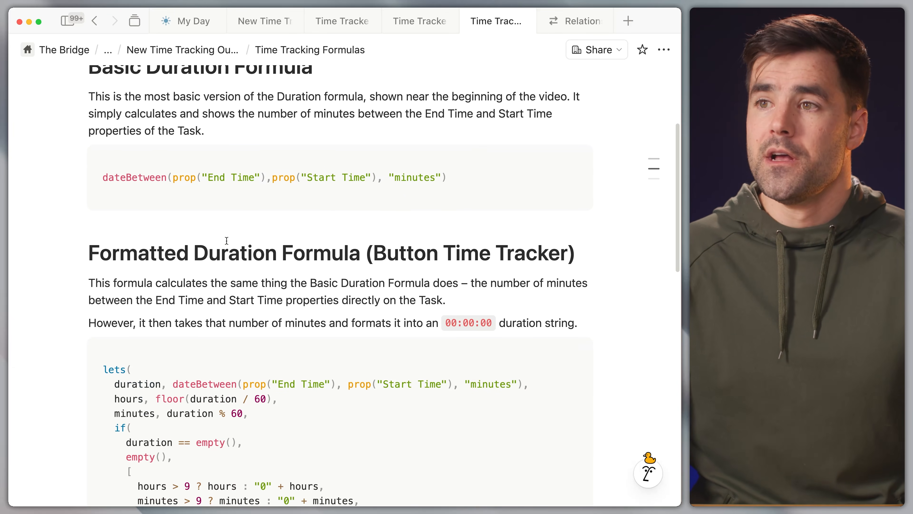
pyautogui.scroll(-6, 226, 240)
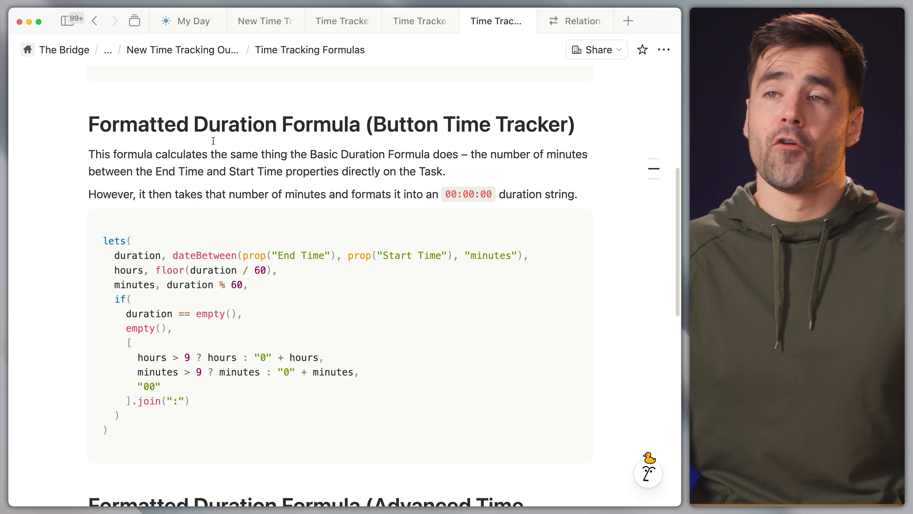
pyautogui.scroll(-1, 219, 151)
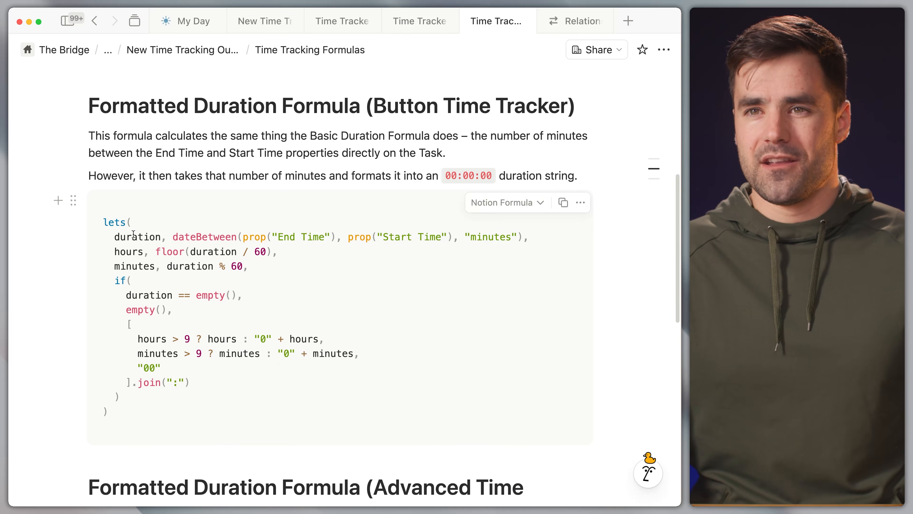
pyautogui.moveTo(196, 238); pyautogui.dragTo(506, 241)
pyautogui.click(531, 236)
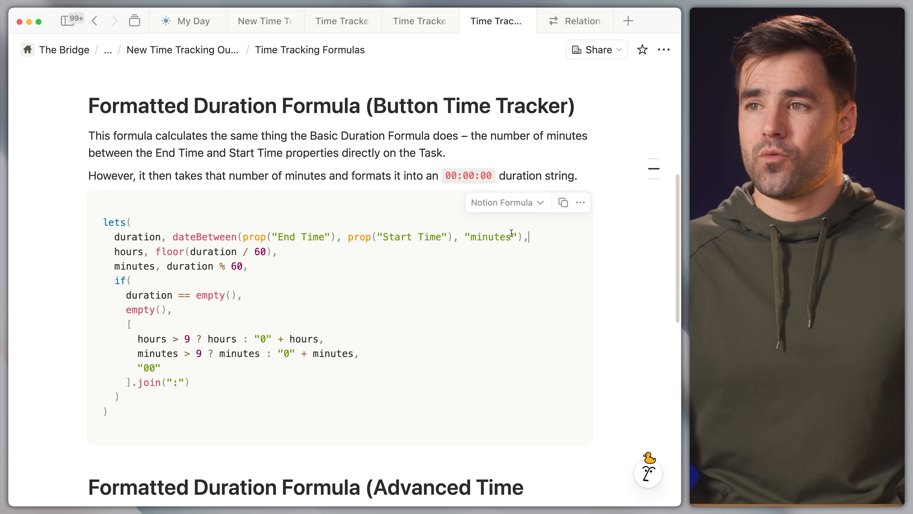
pyautogui.moveTo(115, 251); pyautogui.dragTo(121, 397)
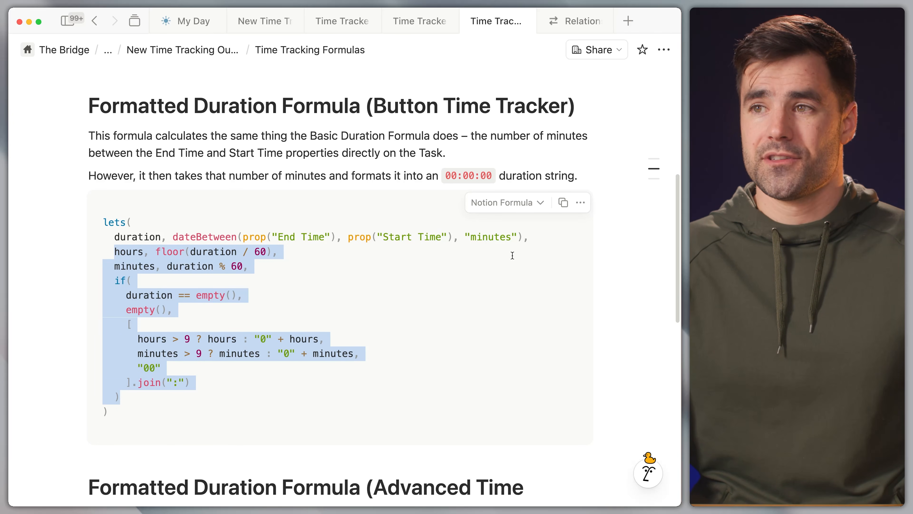
pyautogui.click(563, 204)
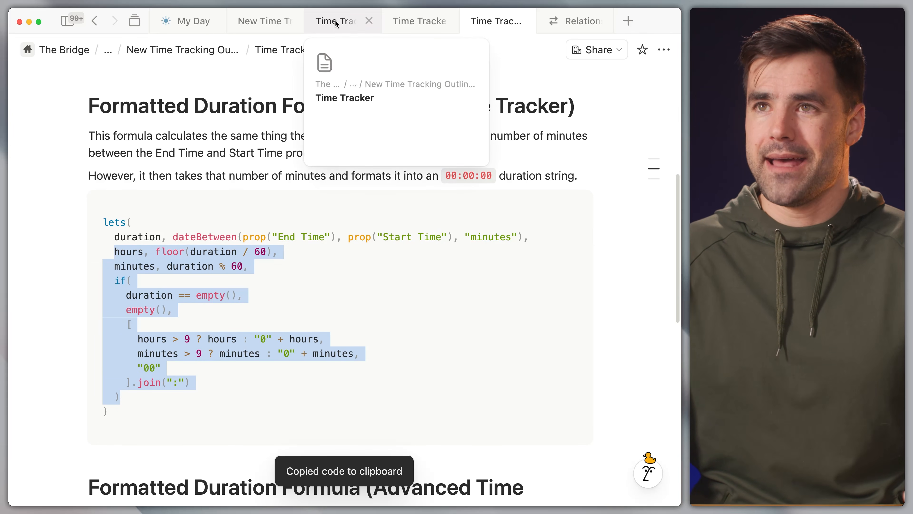
# Return to the Time Tracker page and replace the entire Duration formula with the copied formatted duration code
pyautogui.click(424, 28)
pyautogui.click(476, 189)
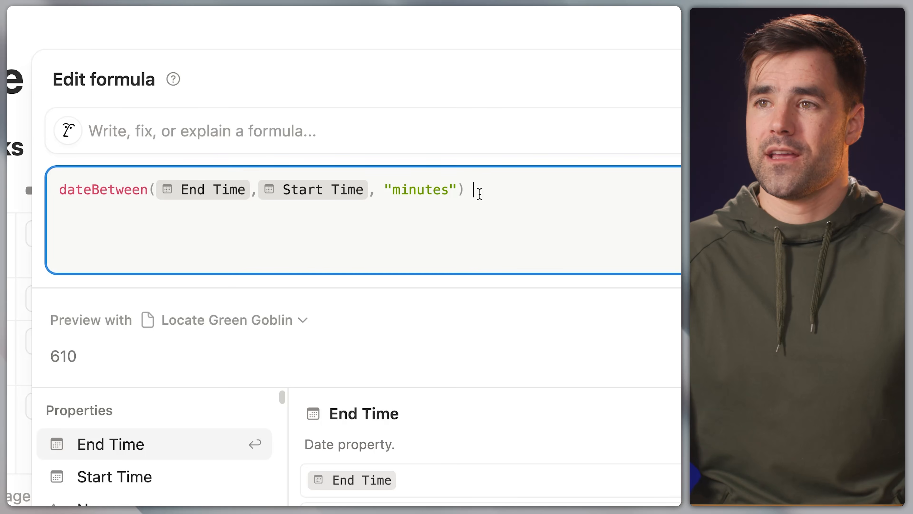
pyautogui.press('super+a')
pyautogui.press('BackSpace')
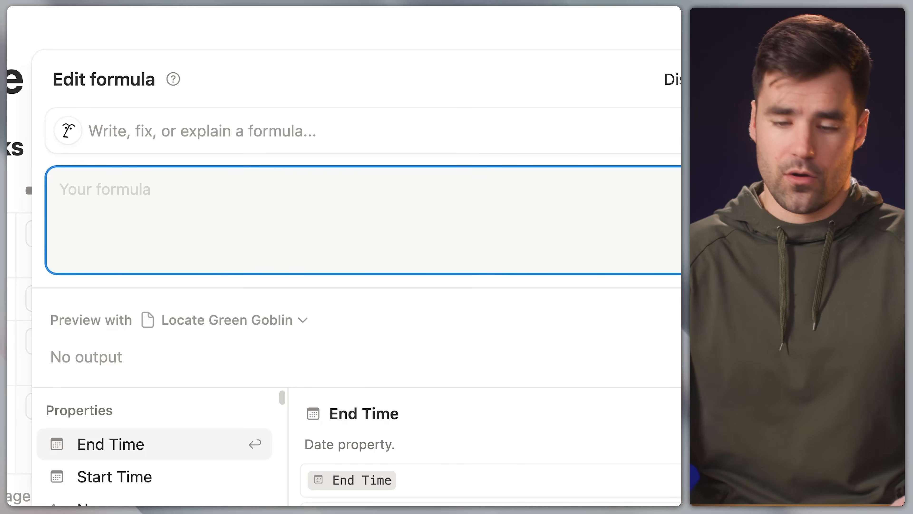
pyautogui.press('super+v')
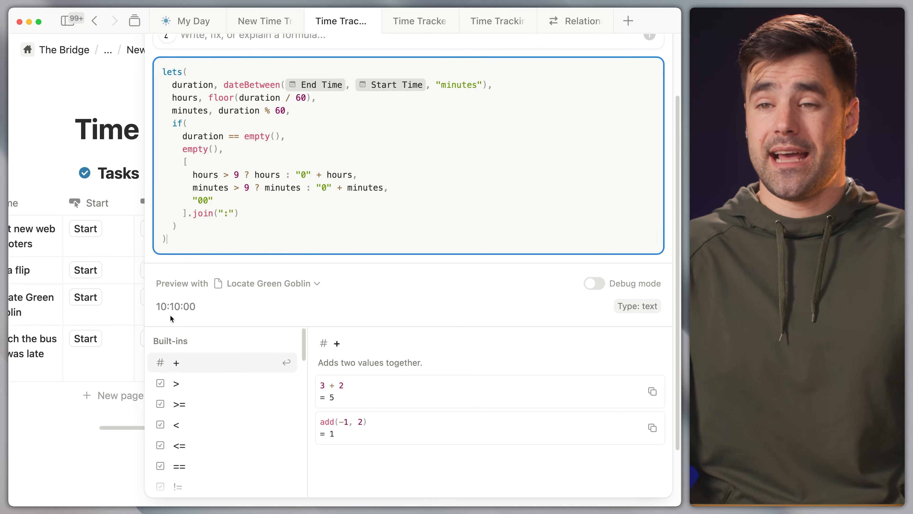
pyautogui.click(116, 152)
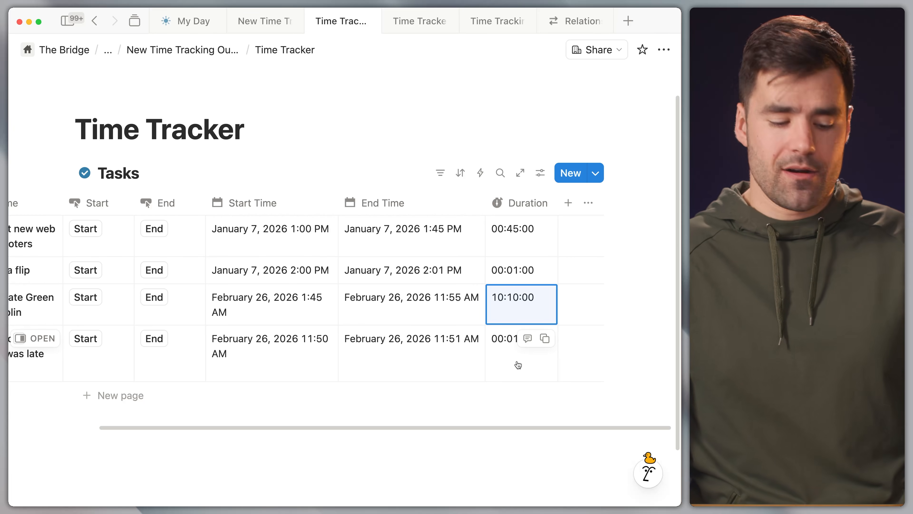
pyautogui.press('shift')
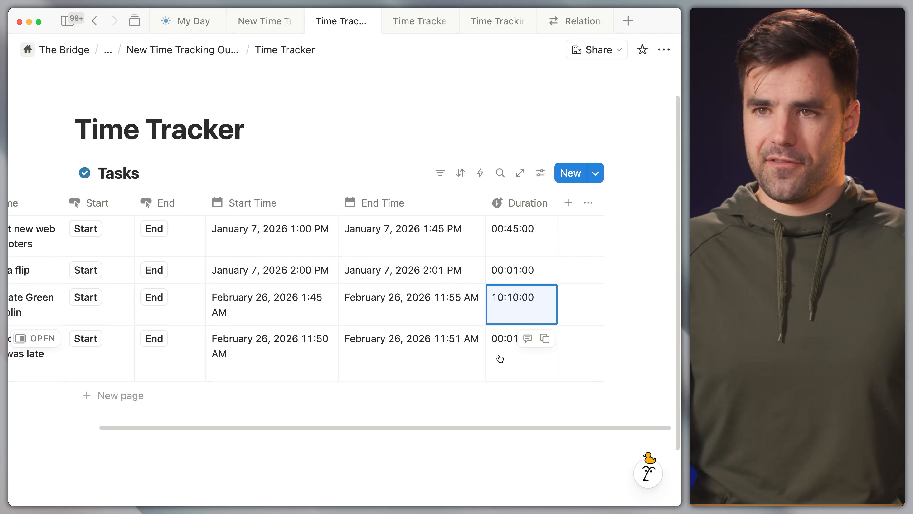
pyautogui.hscroll(-3, 498, 357)
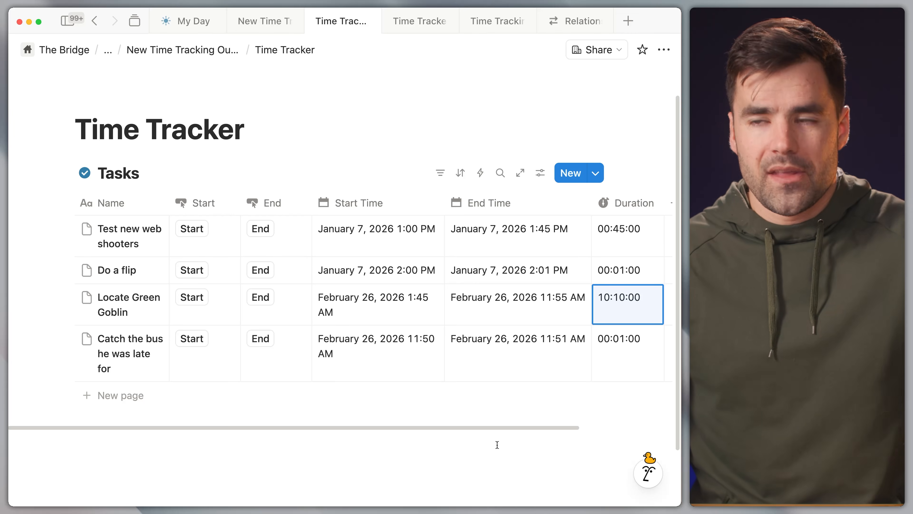
pyautogui.scroll(-1, 491, 395)
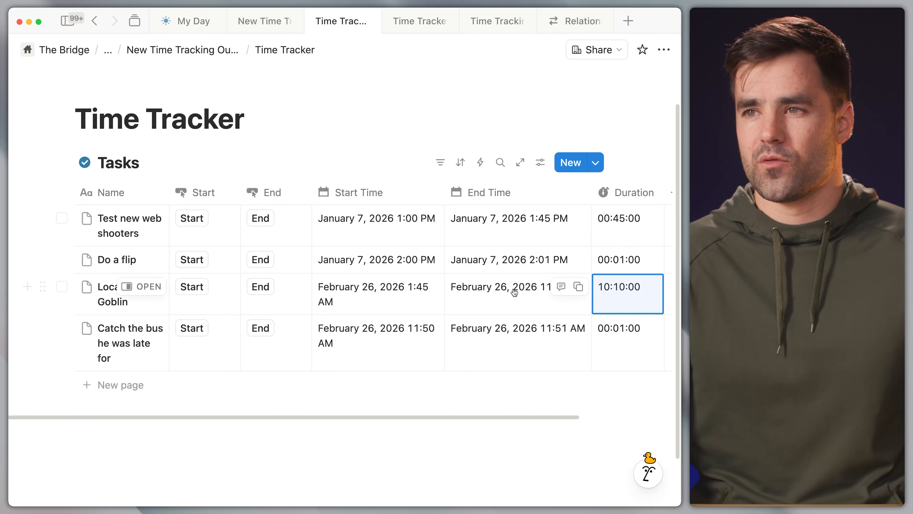
pyautogui.scroll(-3, 521, 469)
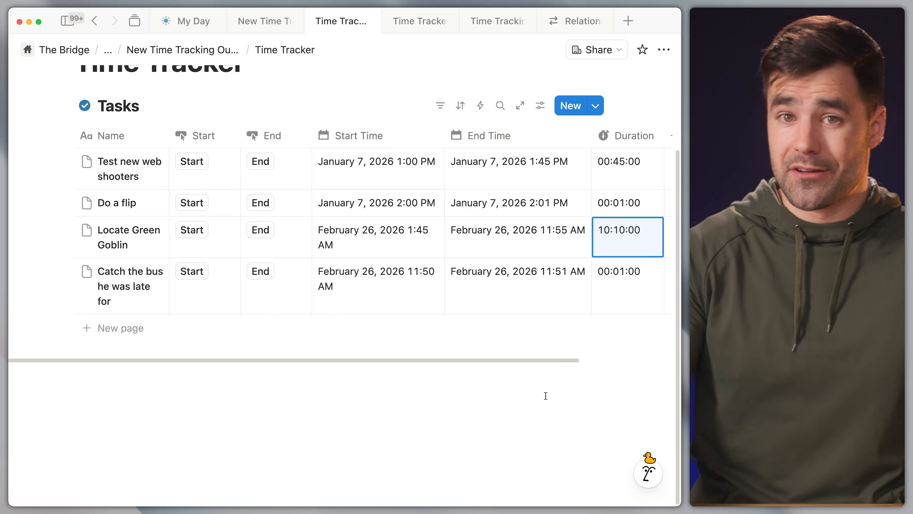
# Switch to the other Time Tracker page, which holds both the Tasks and Work Sessions tables
pyautogui.click(415, 21)
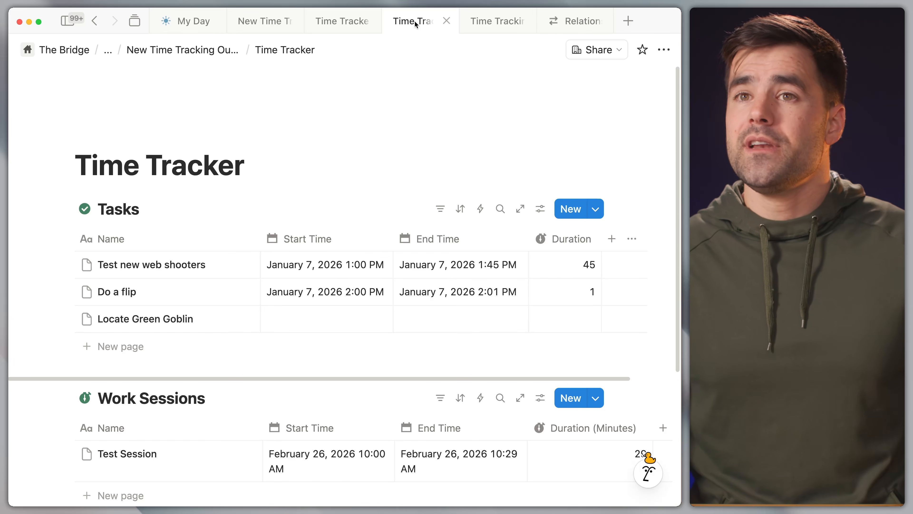
# Examine the Tasks and Work Sessions tables on the Time Tracker page, comparing their names, start times, end times and durations
pyautogui.scroll(-2, 382, 148)
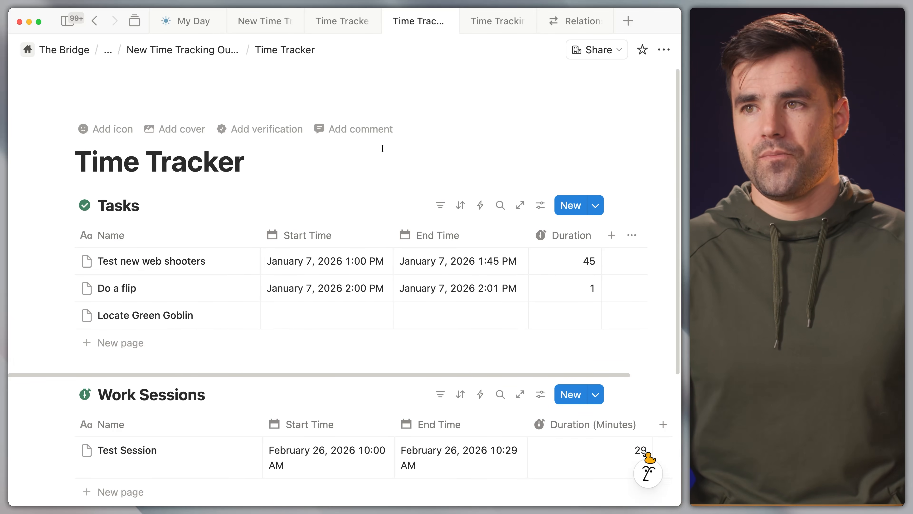
pyautogui.scroll(-1, 383, 148)
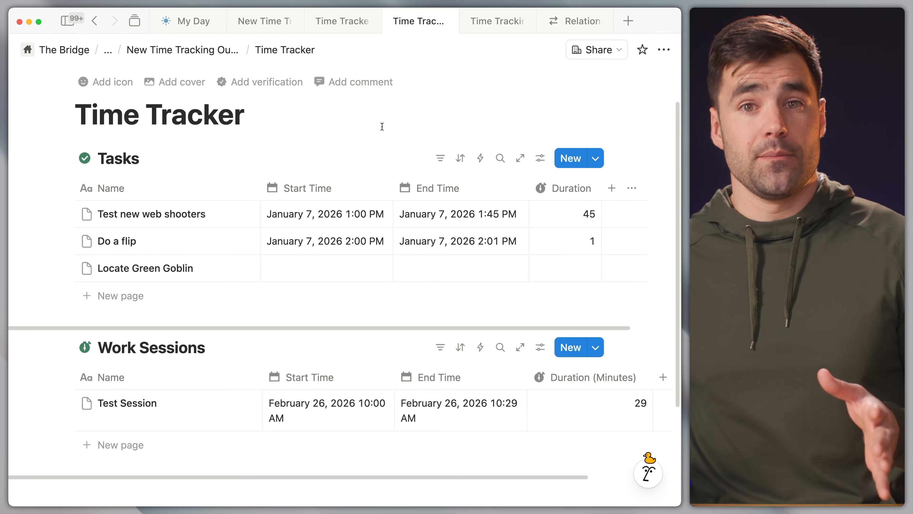
pyautogui.scroll(-1, 382, 127)
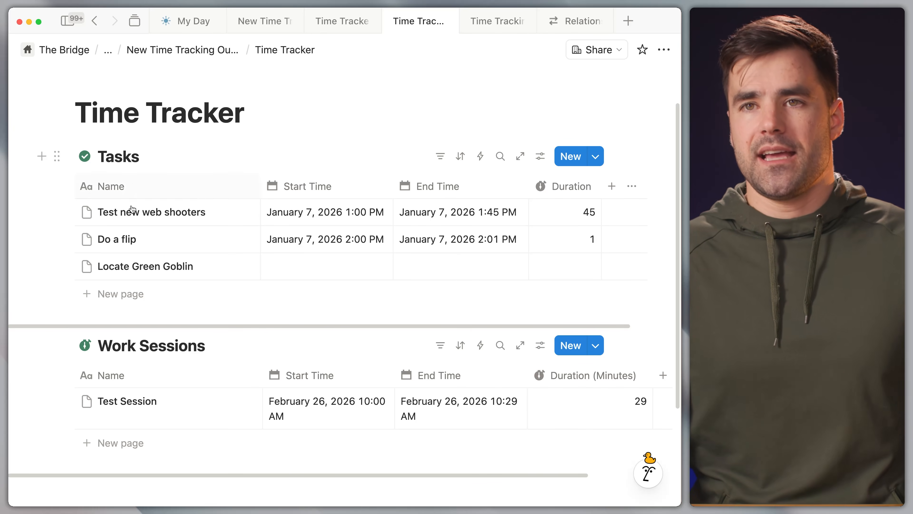
pyautogui.scroll(-1, 174, 202)
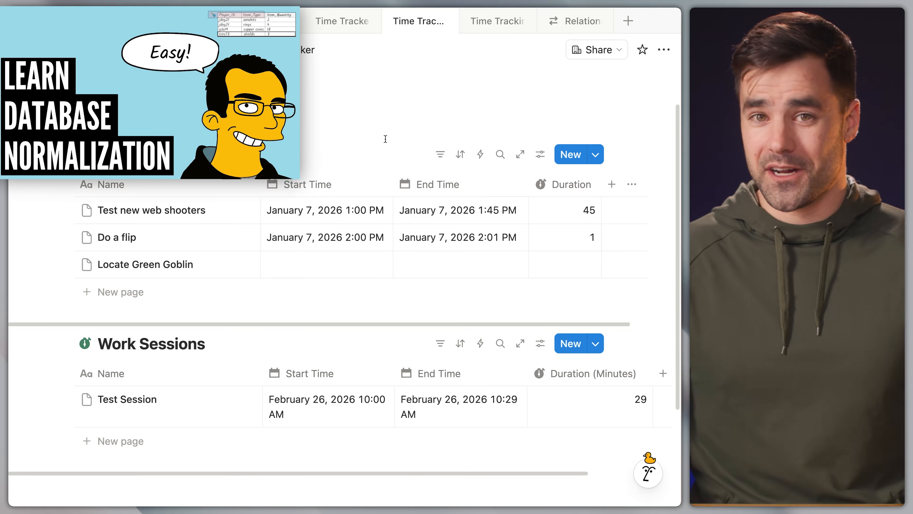
pyautogui.scroll(-2, 386, 144)
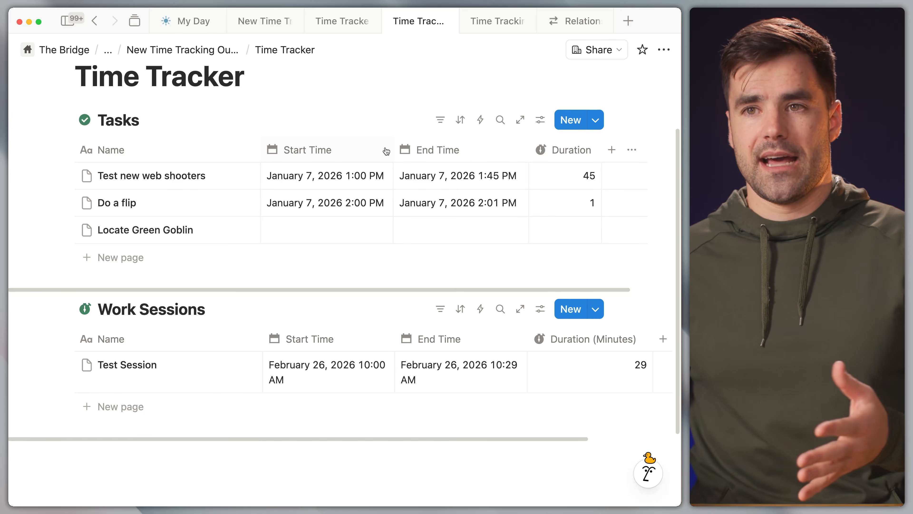
pyautogui.scroll(1, 359, 149)
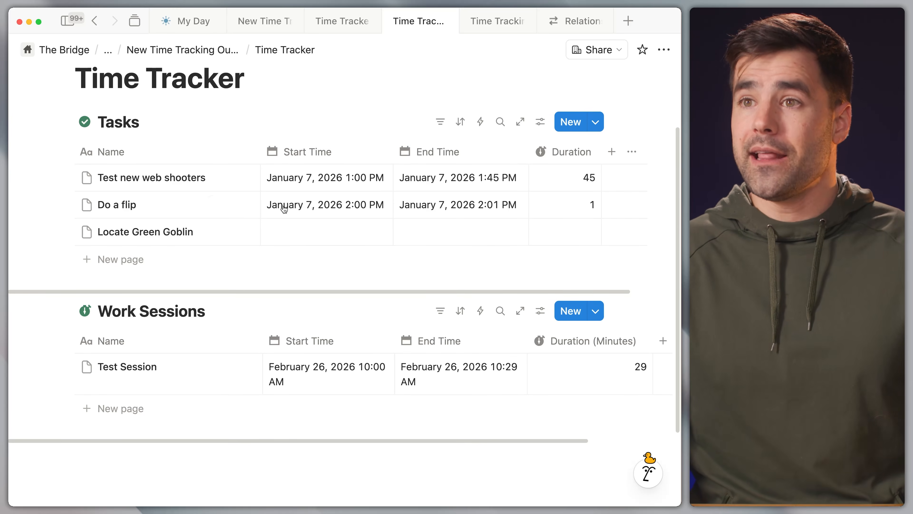
pyautogui.scroll(-1, 417, 293)
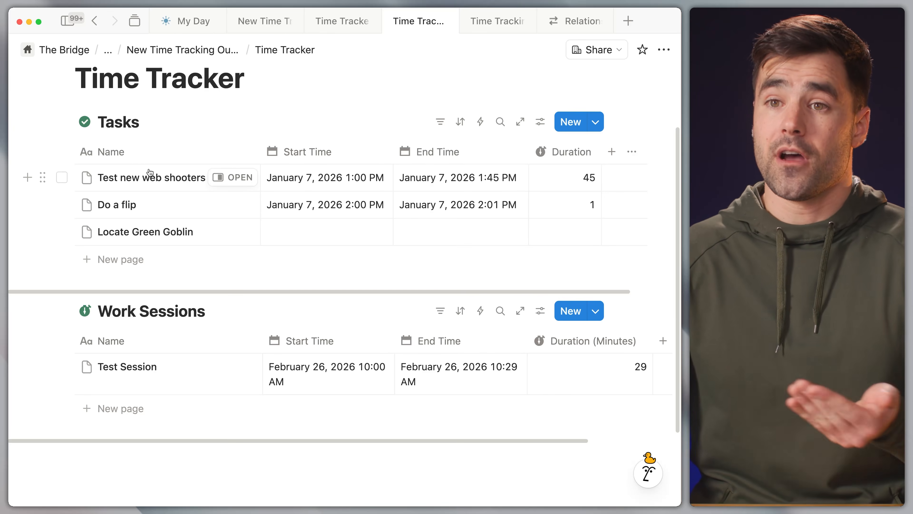
pyautogui.scroll(-2, 210, 306)
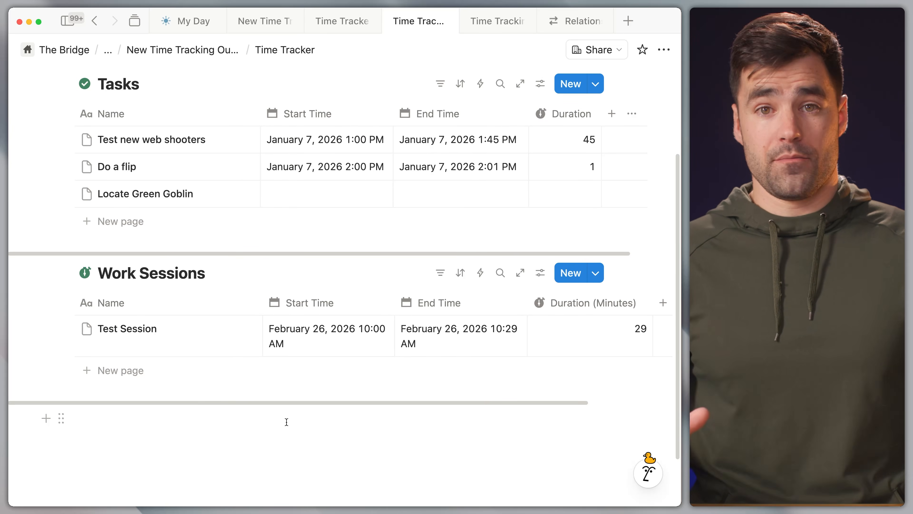
pyautogui.scroll(3, 141, 223)
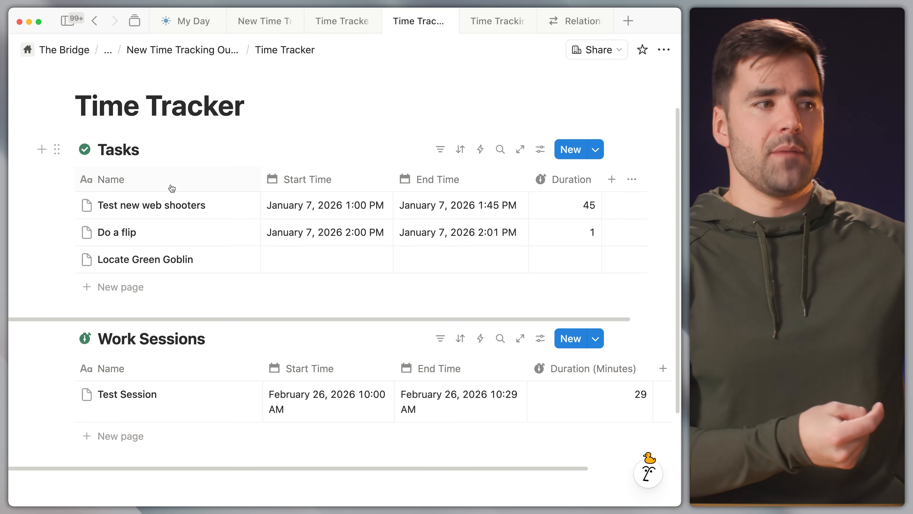
pyautogui.scroll(-4, 169, 187)
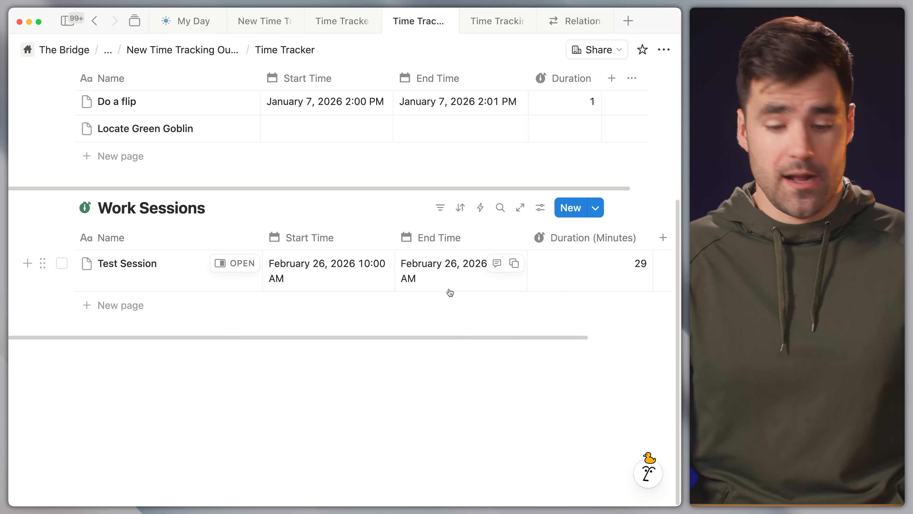
# Inspect the Duration (Minutes) formula of the Test Session entry in Work Sessions and close it unchanged
pyautogui.hscroll(5, 450, 310)
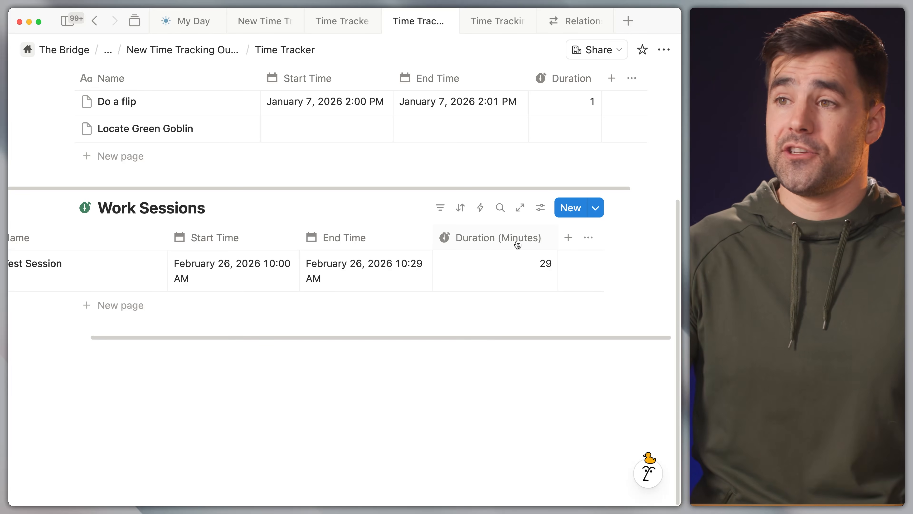
pyautogui.click(526, 282)
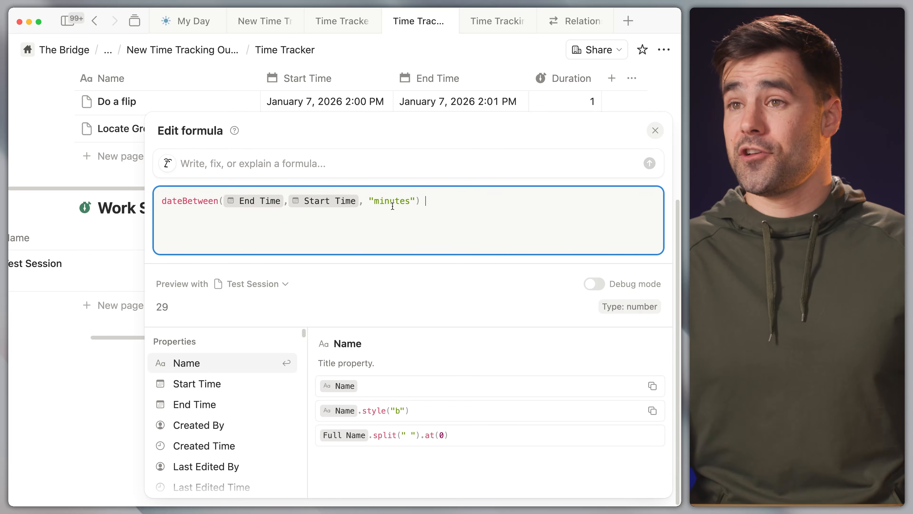
pyautogui.click(97, 413)
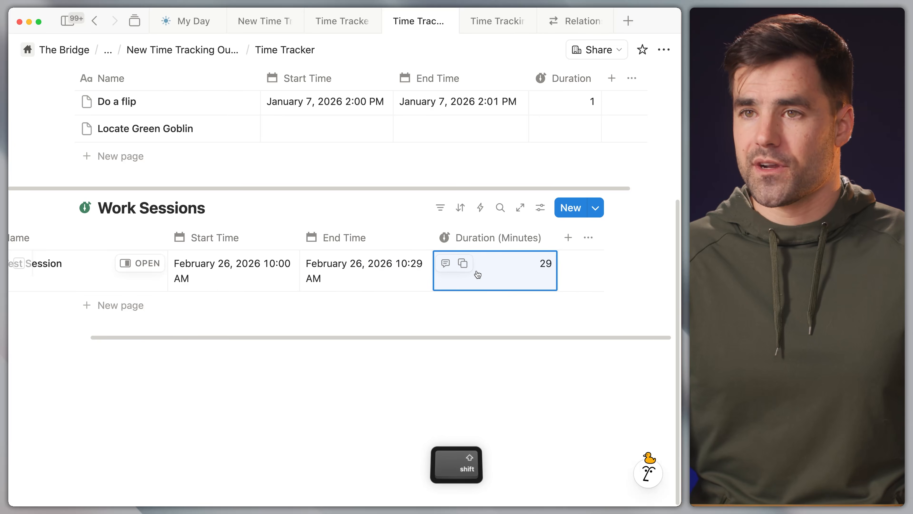
pyautogui.hscroll(-5, 335, 320)
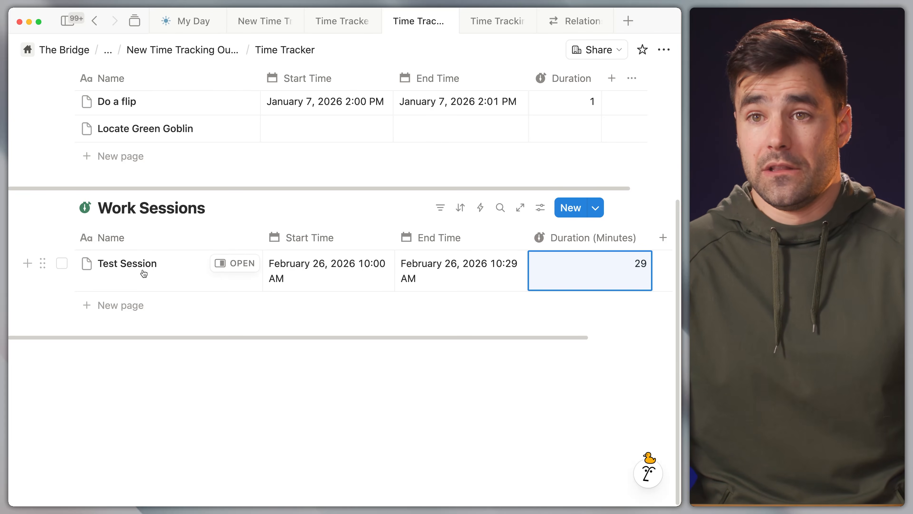
# Rename the Test Session entry in the Work Sessions table to "Do a Flip, session 1"
pyautogui.scroll(5, 127, 266)
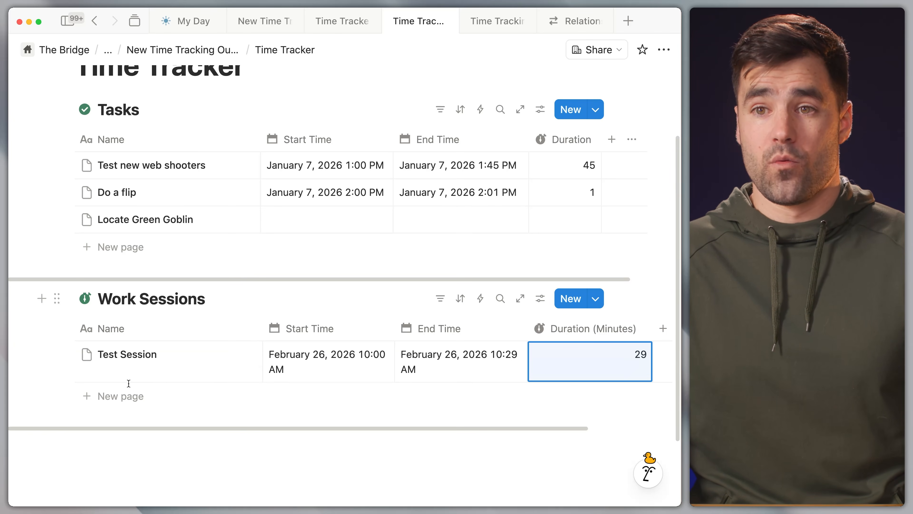
pyautogui.click(150, 354)
pyautogui.press('super+a')
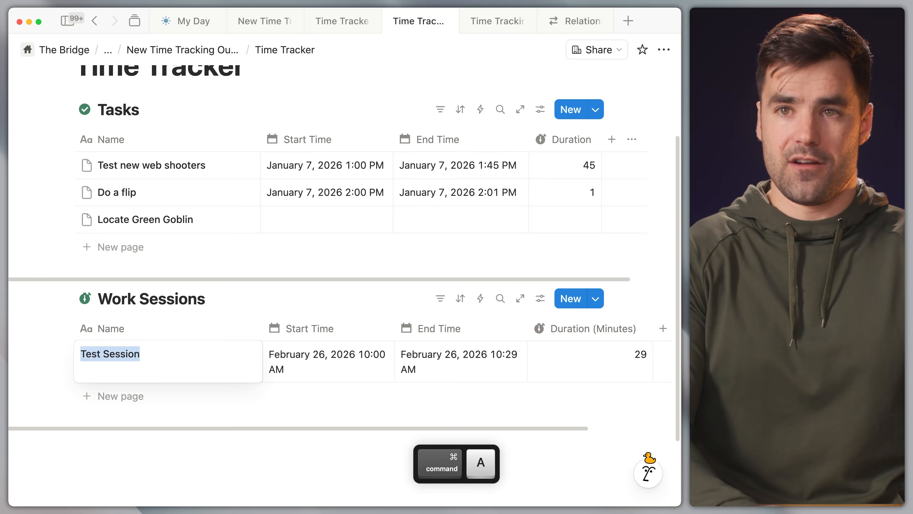
pyautogui.press('BackSpace')
pyautogui.write('Do a Flip, see')
pyautogui.write('sion 1')
pyautogui.press('Escape')
pyautogui.scroll(-2, 192, 262)
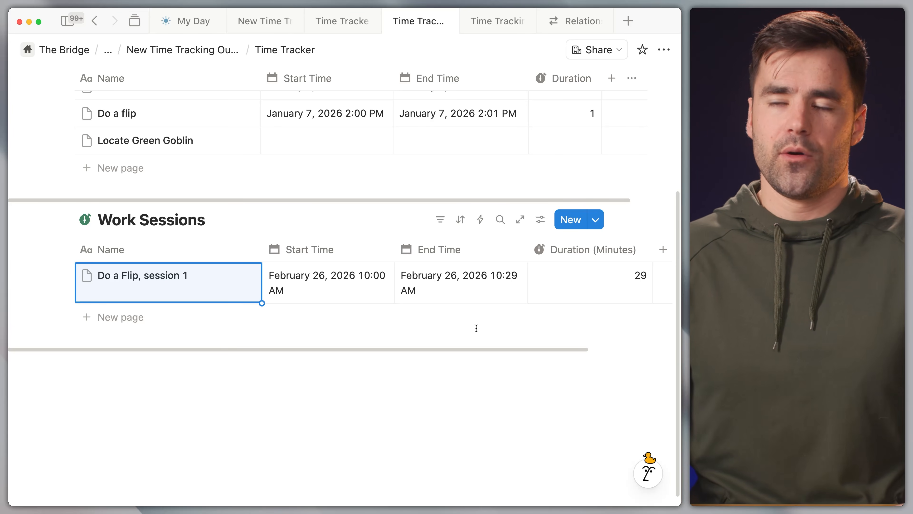
pyautogui.scroll(3, 470, 329)
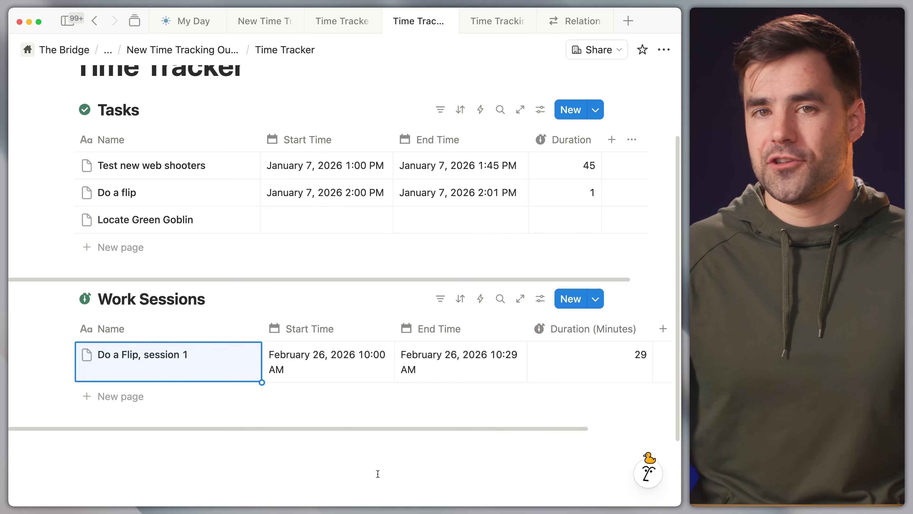
pyautogui.click(390, 462)
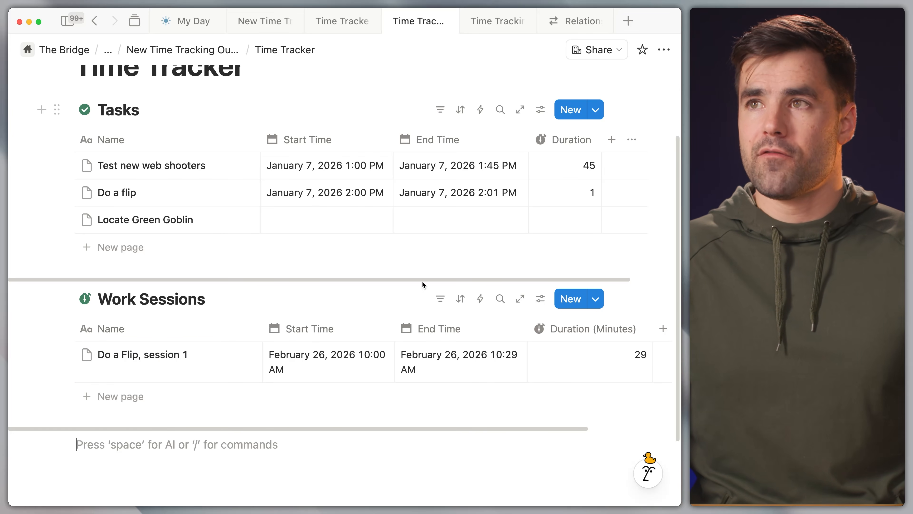
# Switch to the Relations Explained page and link James Cameron as the Director of Titanic in the Movies table
pyautogui.click(566, 23)
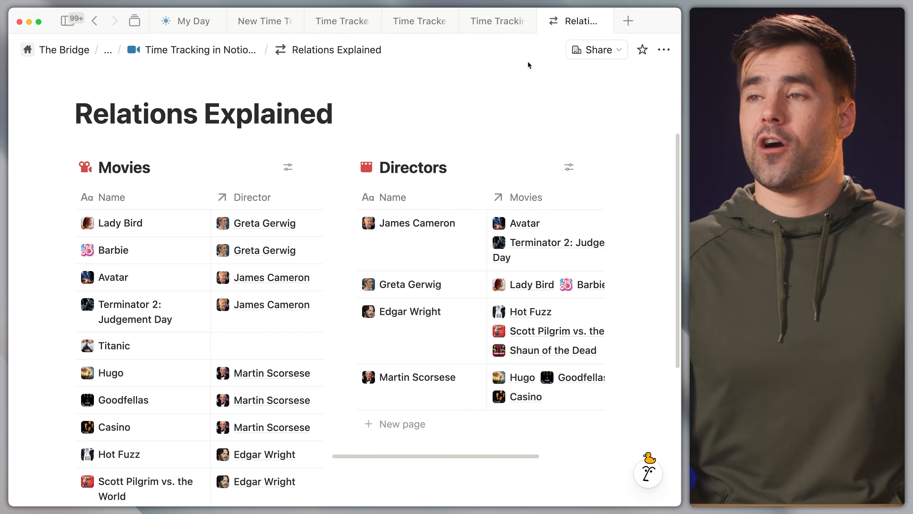
pyautogui.scroll(-2, 521, 76)
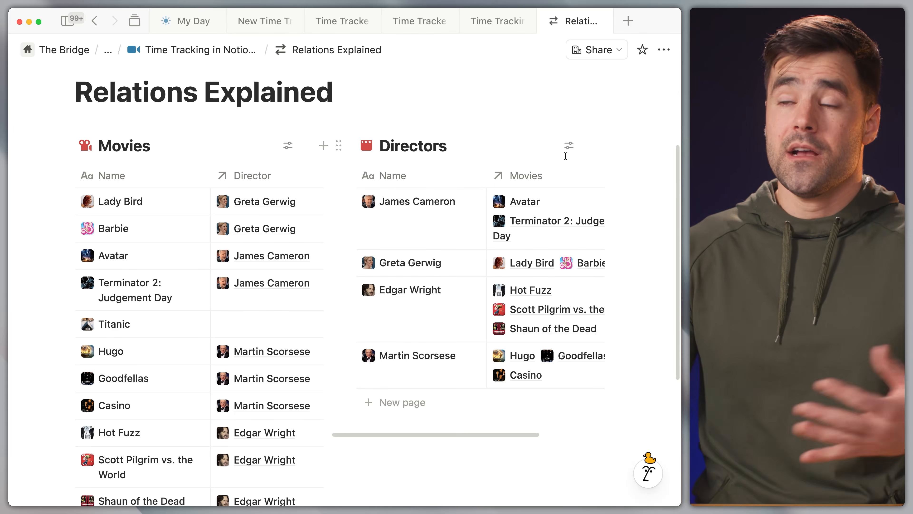
pyautogui.scroll(-2, 549, 86)
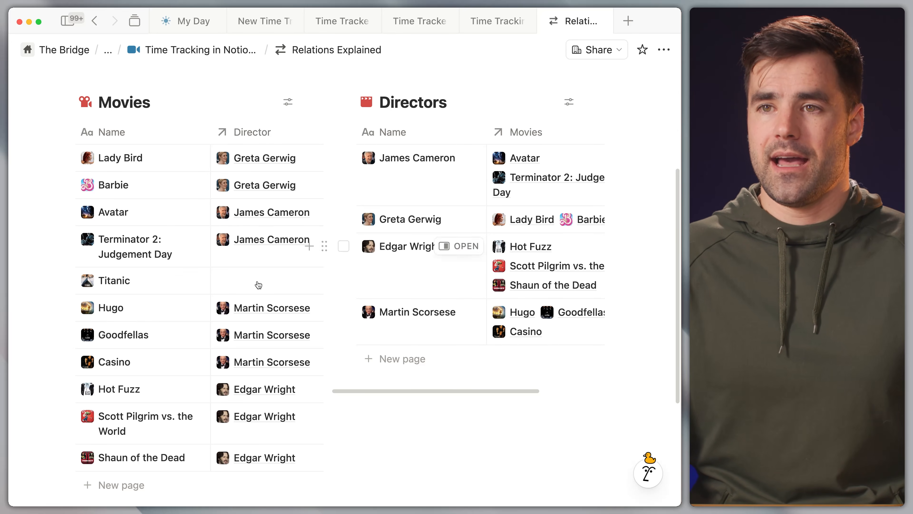
pyautogui.click(239, 280)
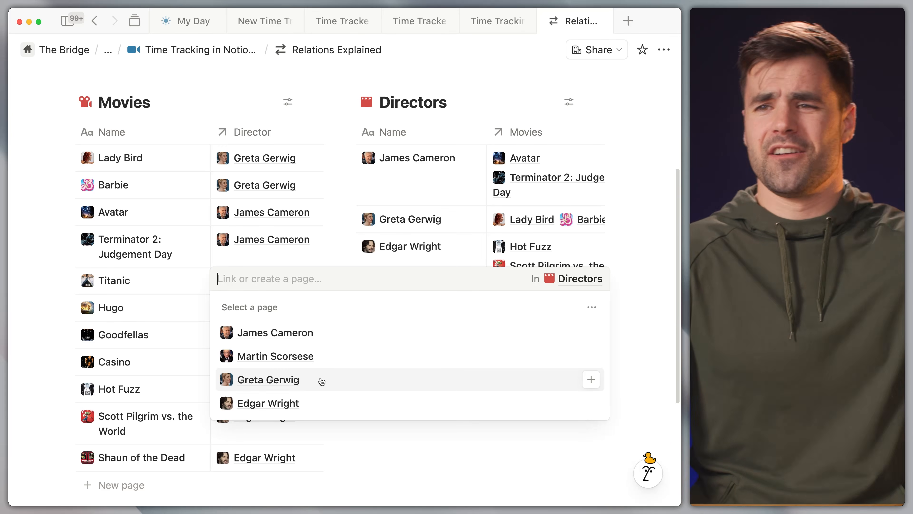
pyautogui.click(326, 338)
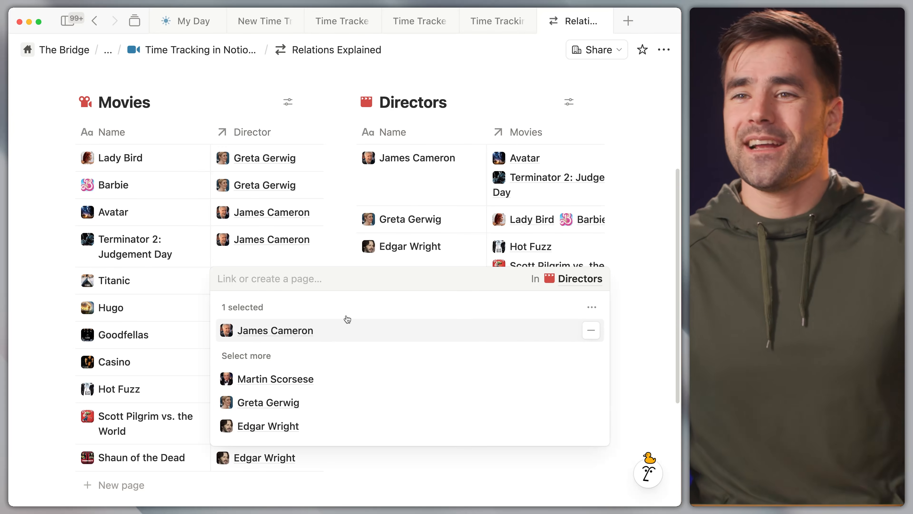
pyautogui.press('Escape')
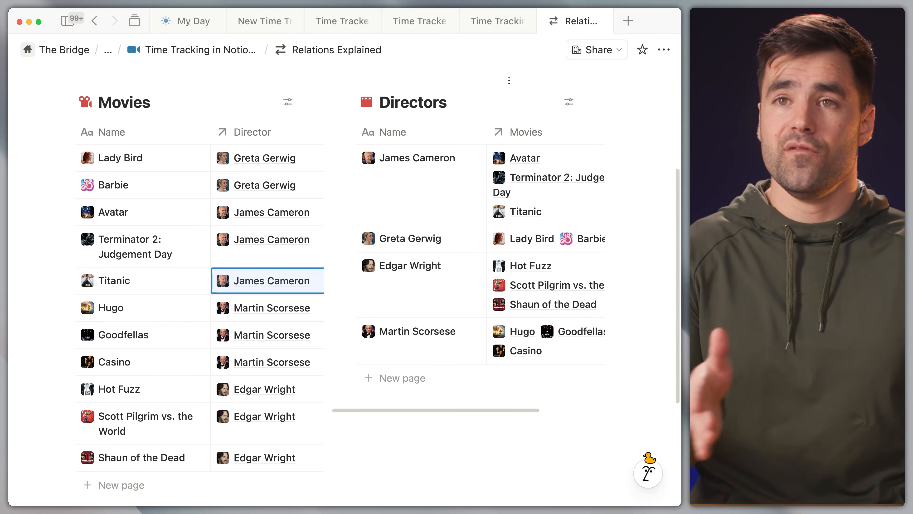
# Return to the Time Tracker page and set up a Relation property named "Task" in Work Sessions, related to the green-icon Tasks data source
pyautogui.click(418, 22)
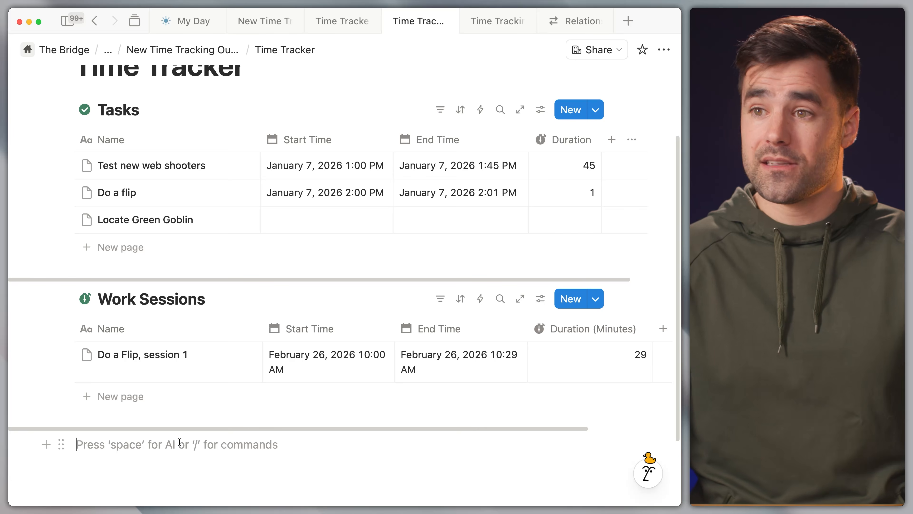
pyautogui.press('shift')
pyautogui.hscroll(5, 306, 357)
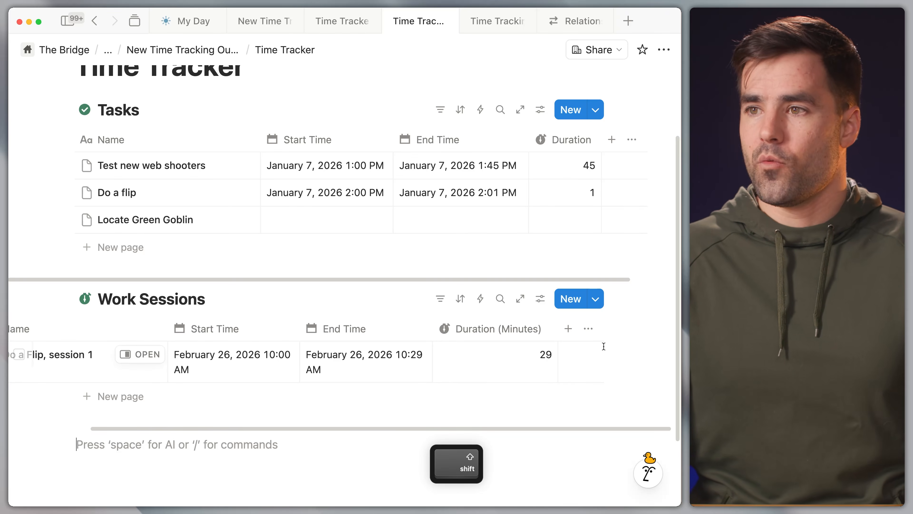
pyautogui.click(567, 326)
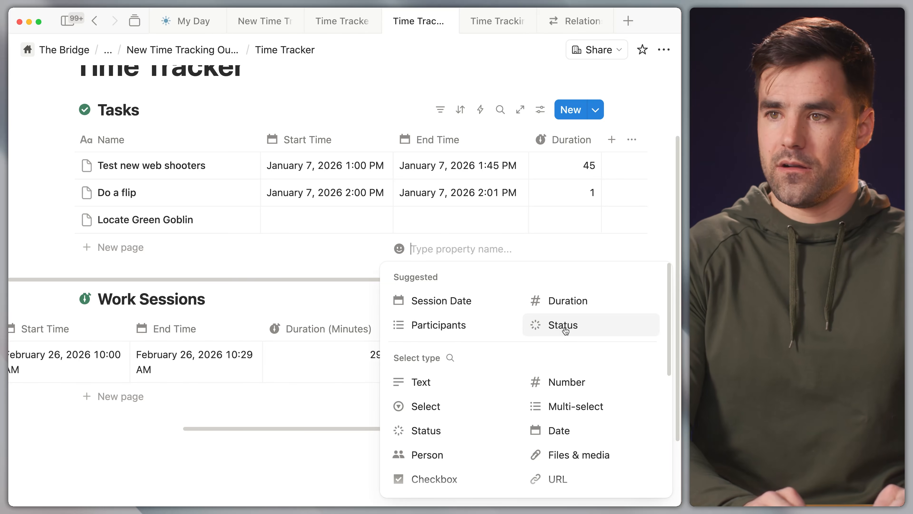
pyautogui.write('Task')
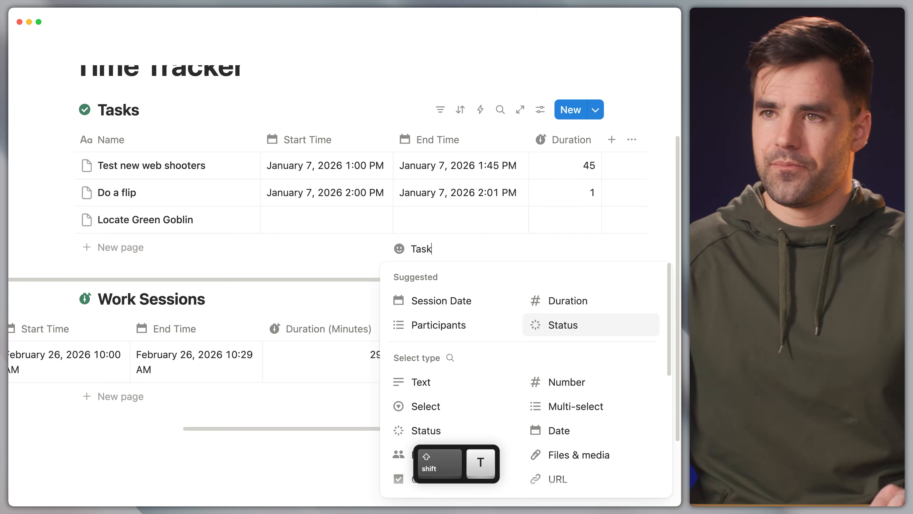
pyautogui.scroll(-5, 569, 367)
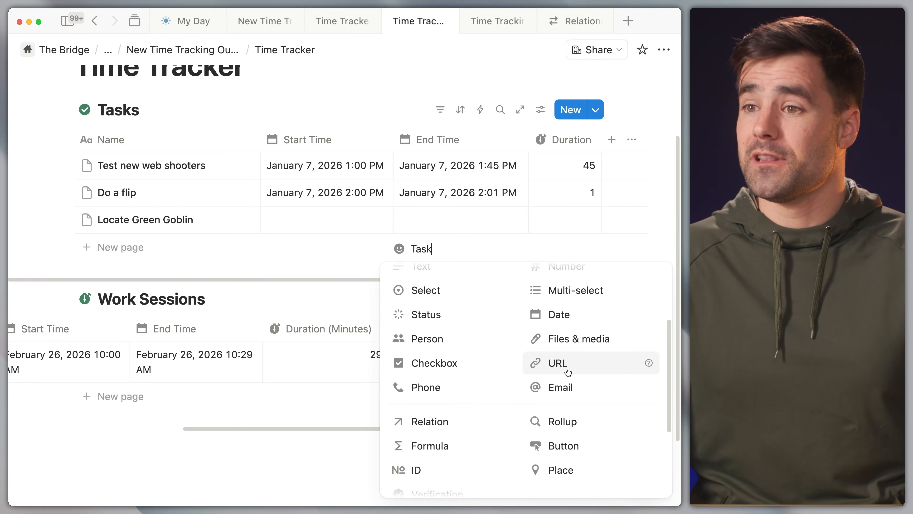
pyautogui.click(419, 403)
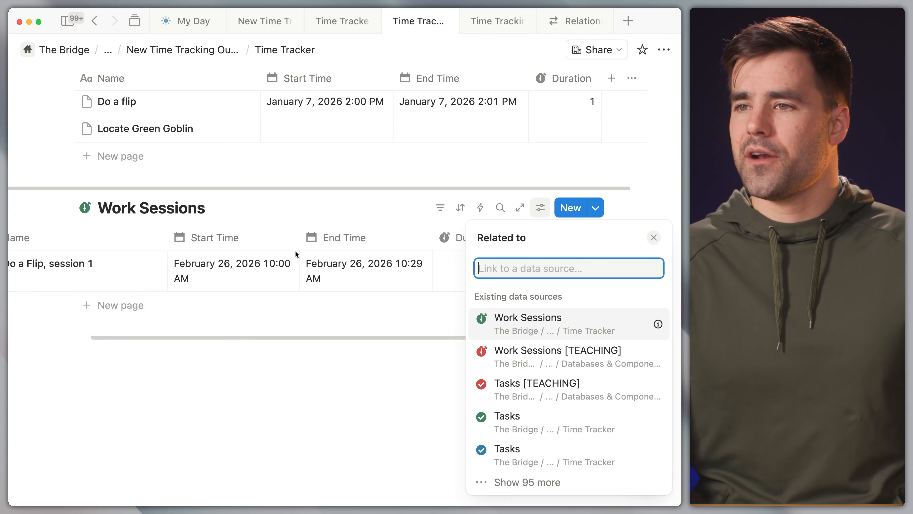
pyautogui.click(534, 419)
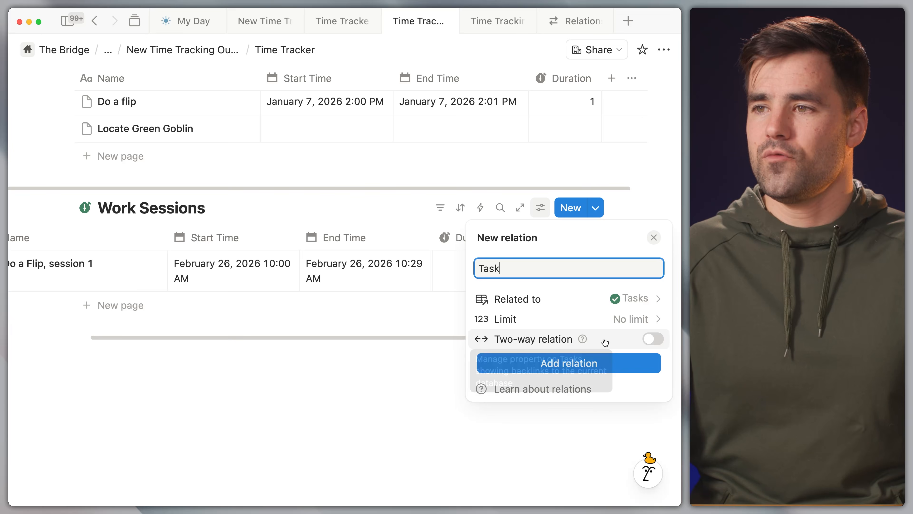
# Make the Task relation two-way, and check the Movies and Directors example on the Relations Explained page before returning to the relation settings
pyautogui.click(652, 339)
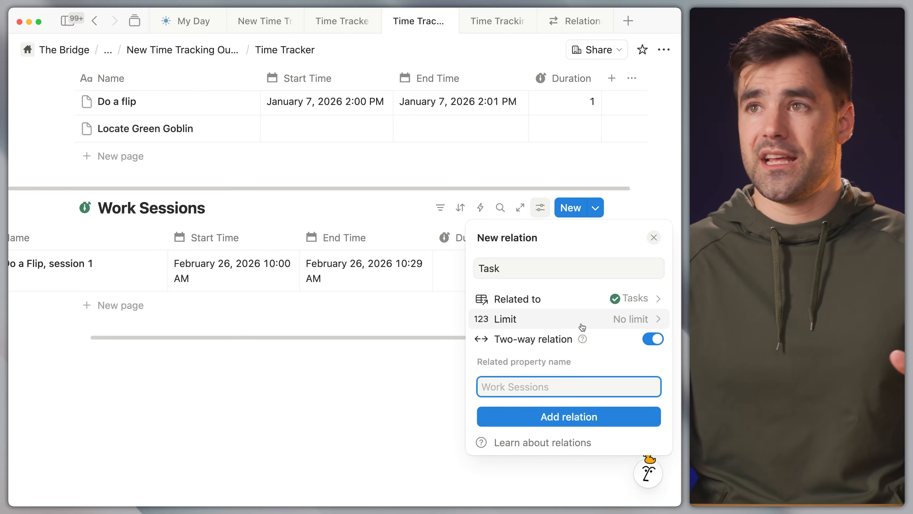
pyautogui.click(567, 21)
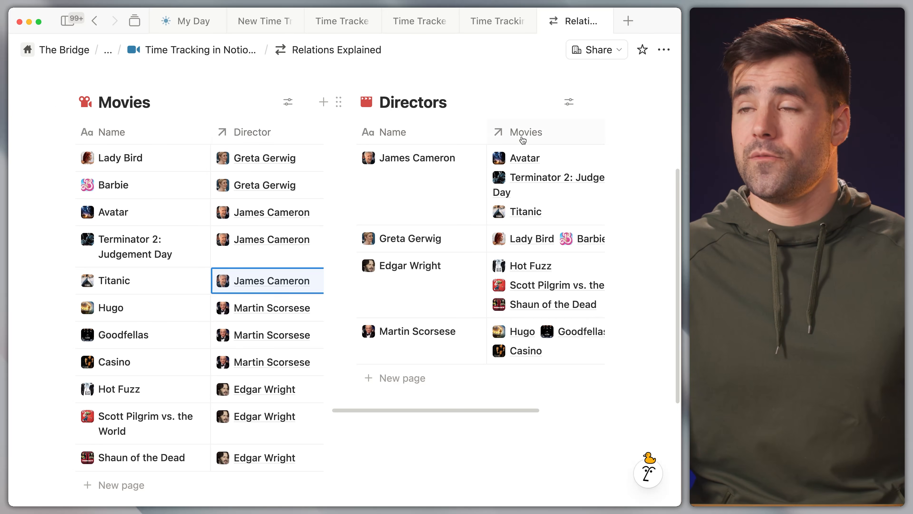
pyautogui.click(413, 23)
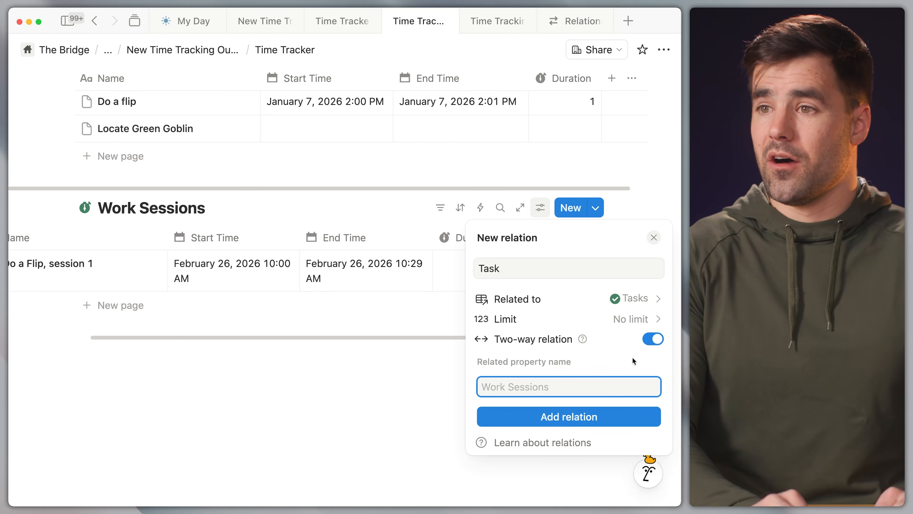
# Name the related property in Tasks "Work Sessions" and add the two-way Task relation to the Work Sessions table
pyautogui.write('Work Sessions')
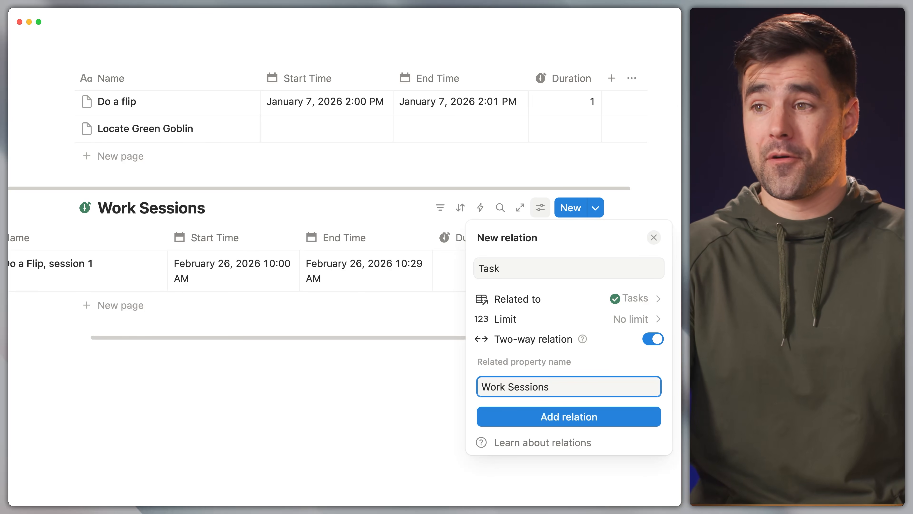
pyautogui.click(595, 416)
pyautogui.click(388, 394)
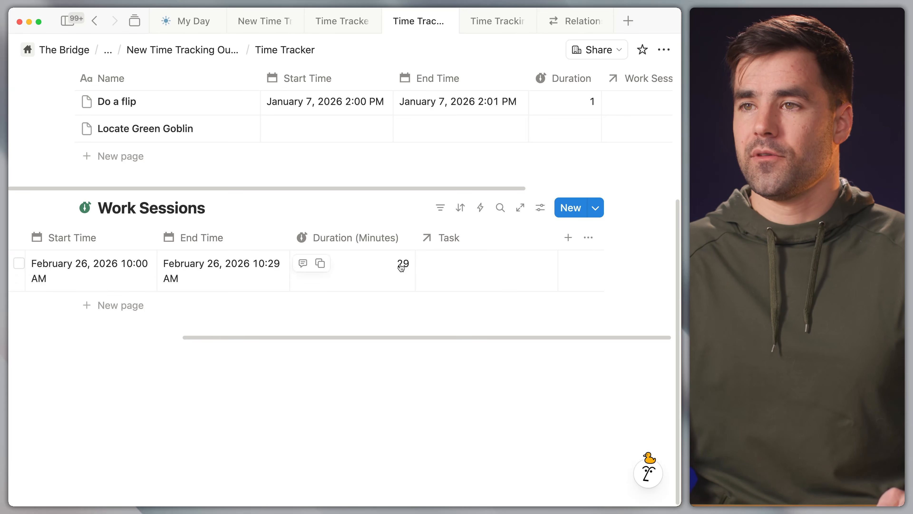
# Link the "Do a Flip, session 1" entry in Work Sessions to the "Do a flip" task through the Task relation
pyautogui.hscroll(-5, 510, 275)
pyautogui.scroll(3, 493, 256)
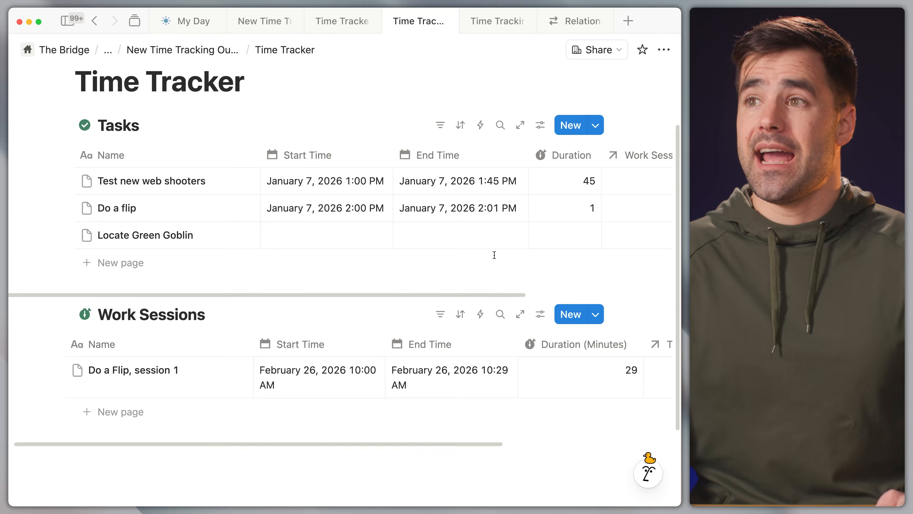
pyautogui.hscroll(5, 464, 220)
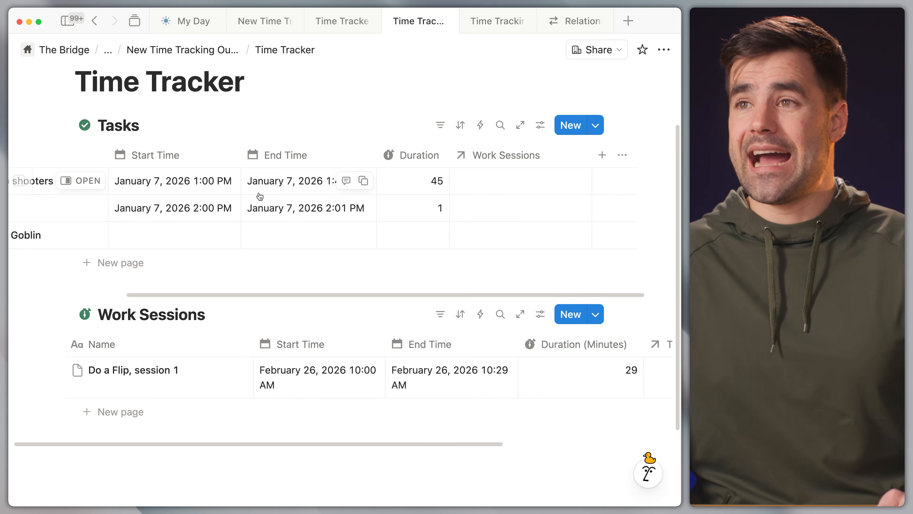
pyautogui.hscroll(4, 334, 397)
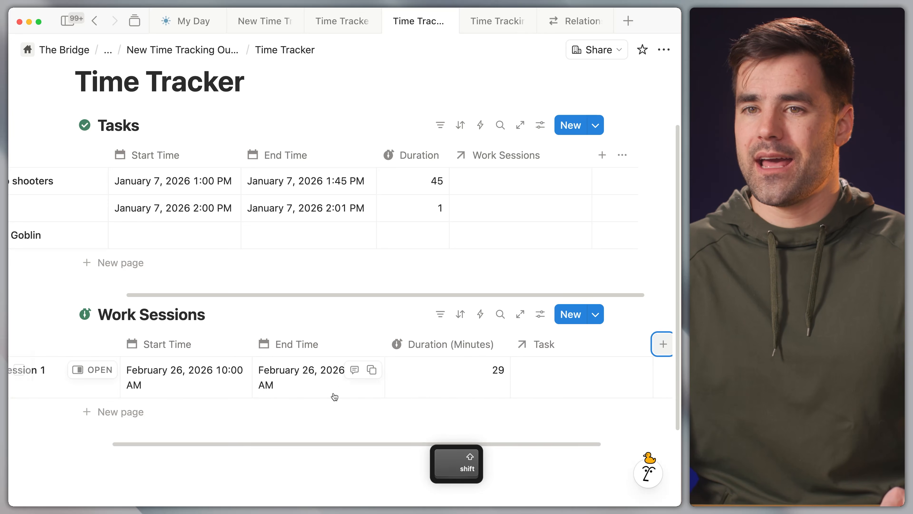
pyautogui.hscroll(-5, 335, 395)
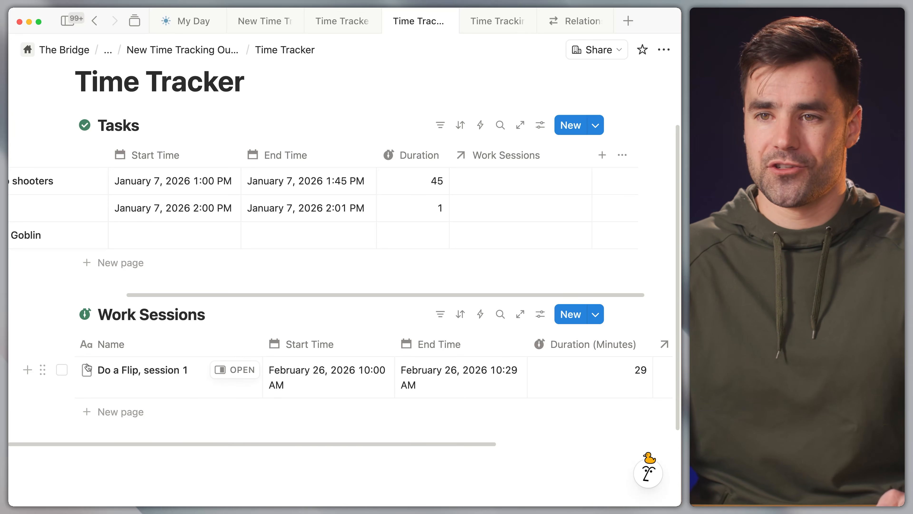
pyautogui.hscroll(5, 136, 377)
pyautogui.click(456, 378)
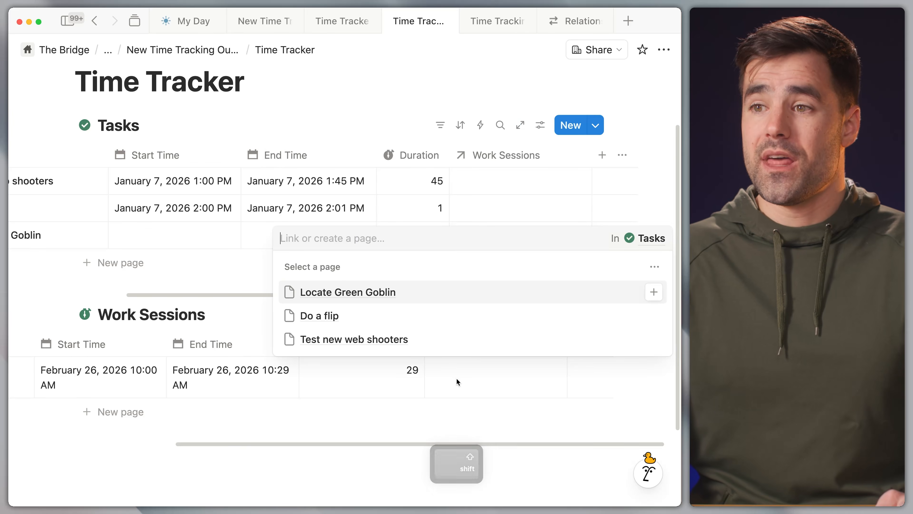
pyautogui.click(394, 320)
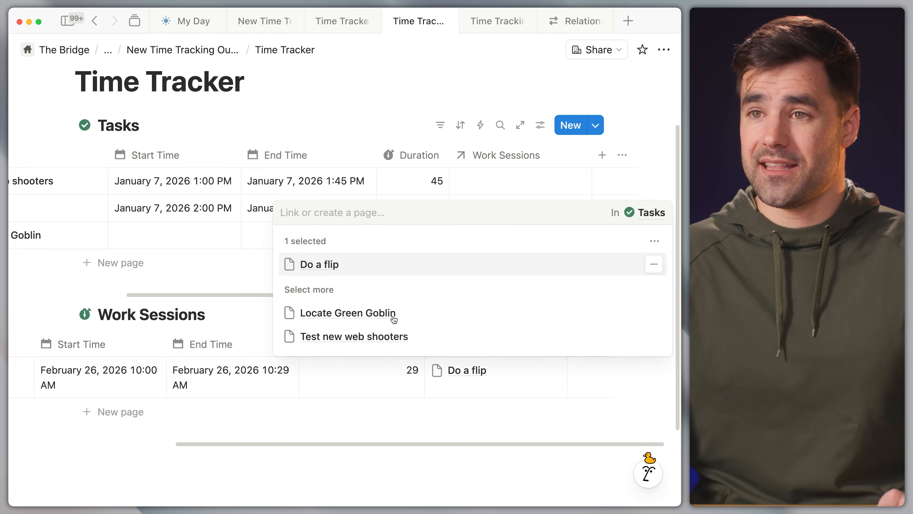
pyautogui.click(381, 115)
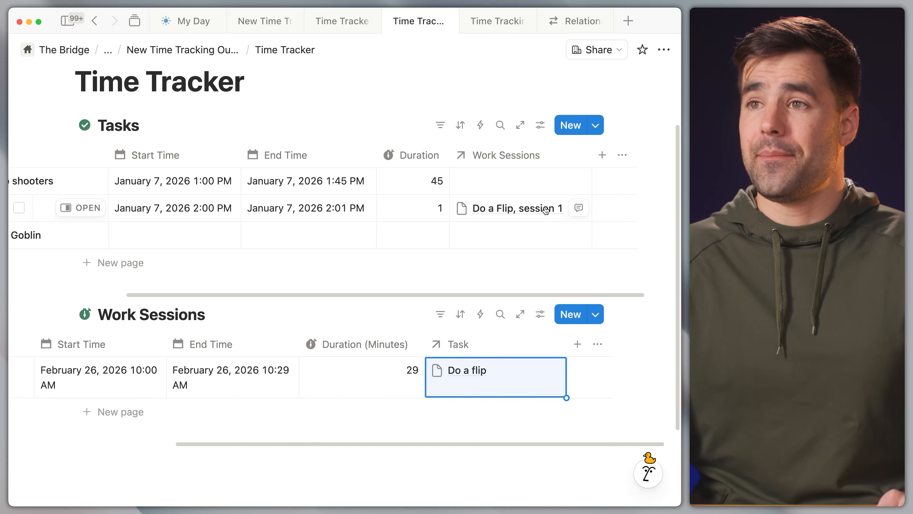
pyautogui.click(424, 114)
# Add a new entry named "Do a Flip, session 2" to the Work Sessions table
pyautogui.hscroll(-5, 313, 354)
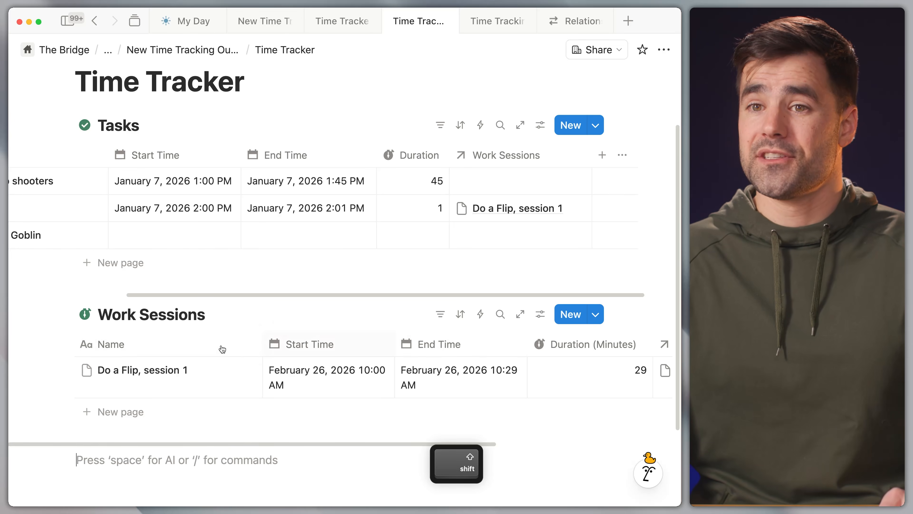
pyautogui.hscroll(-5, 161, 212)
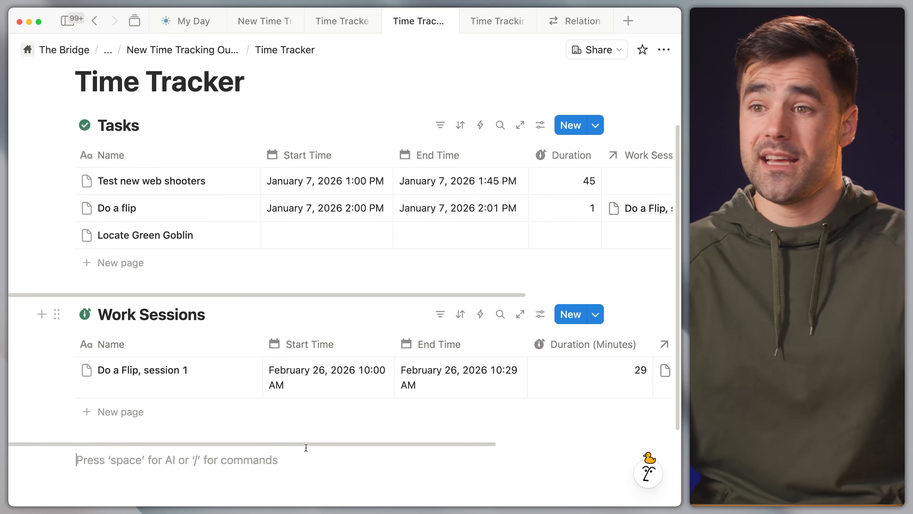
pyautogui.click(122, 412)
pyautogui.write('Do a ')
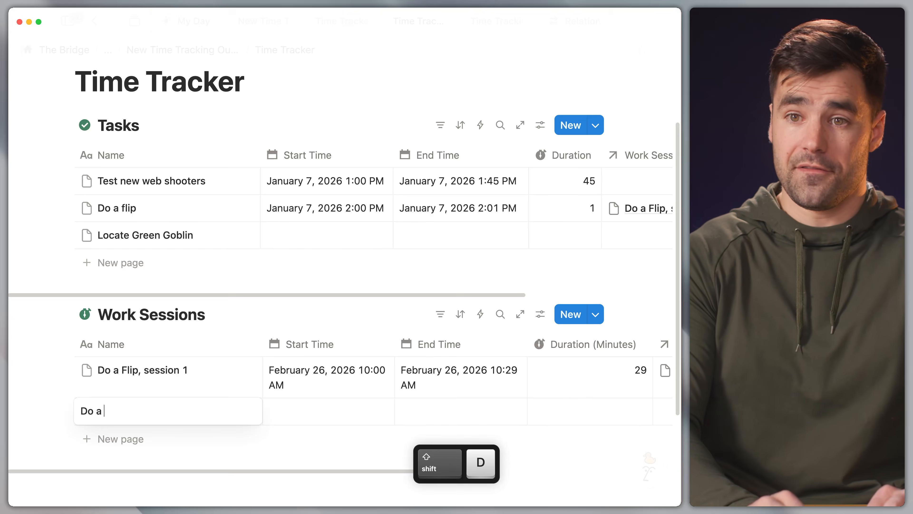
pyautogui.write('Flipk')
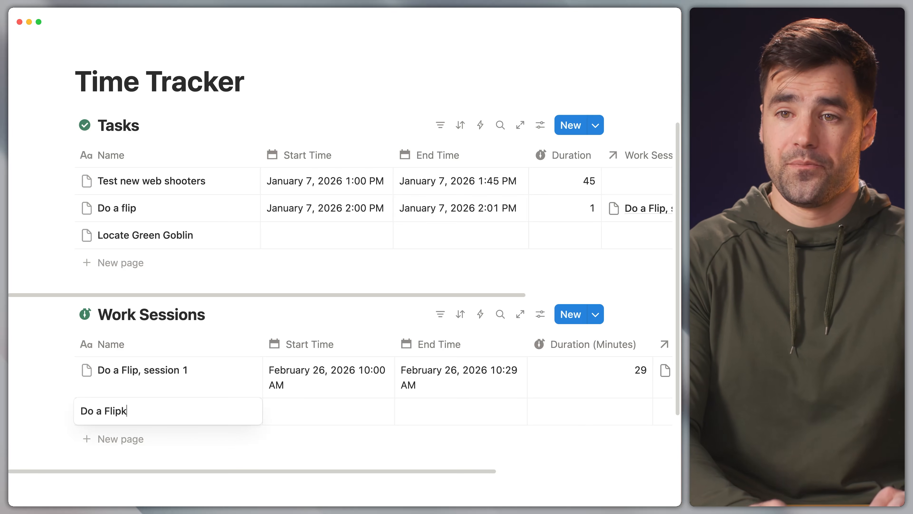
pyautogui.press('BackSpace')
pyautogui.press('BackSpace')
pyautogui.write(', sessions')
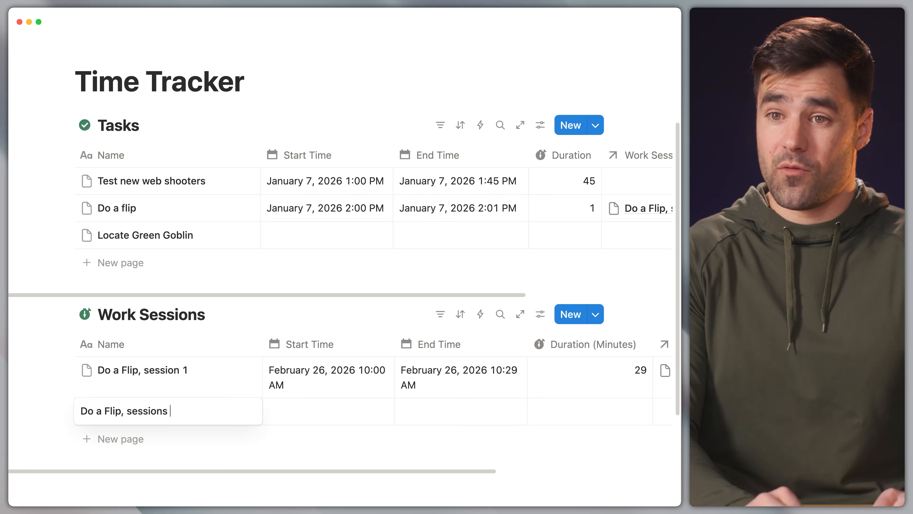
pyautogui.press('BackSpace')
pyautogui.press('BackSpace')
pyautogui.write('2')
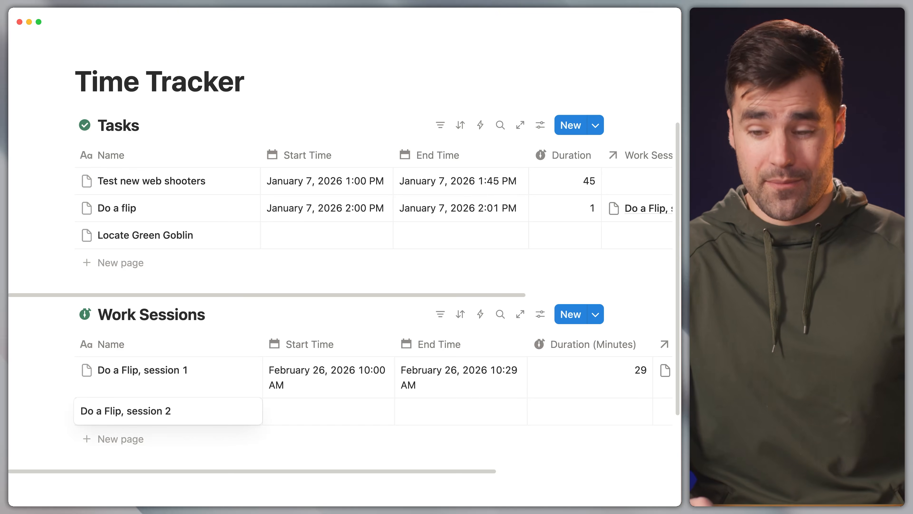
pyautogui.press('Escape')
# Set the Start Time of "Do a Flip, session 2" to February 26, 2026 12:04 PM, with the time included
pyautogui.scroll(-2, 301, 439)
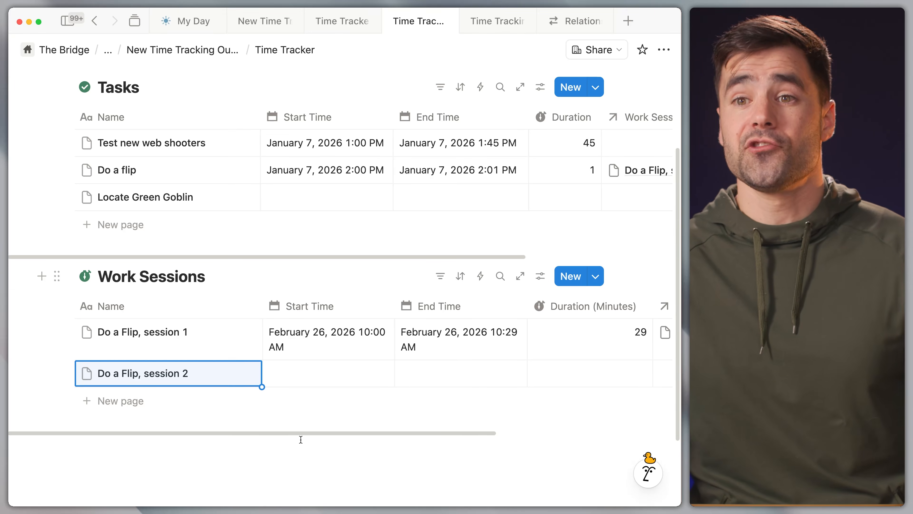
pyautogui.scroll(-1, 300, 439)
pyautogui.click(317, 370)
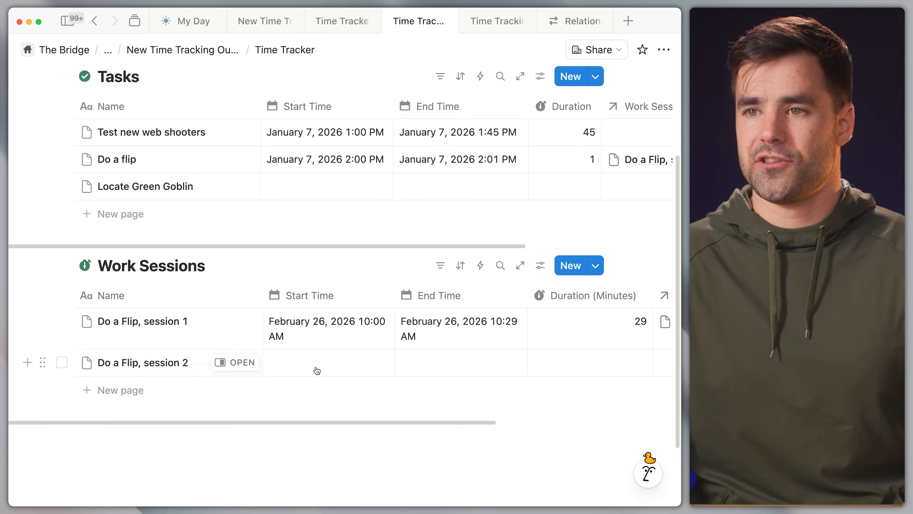
pyautogui.click(316, 370)
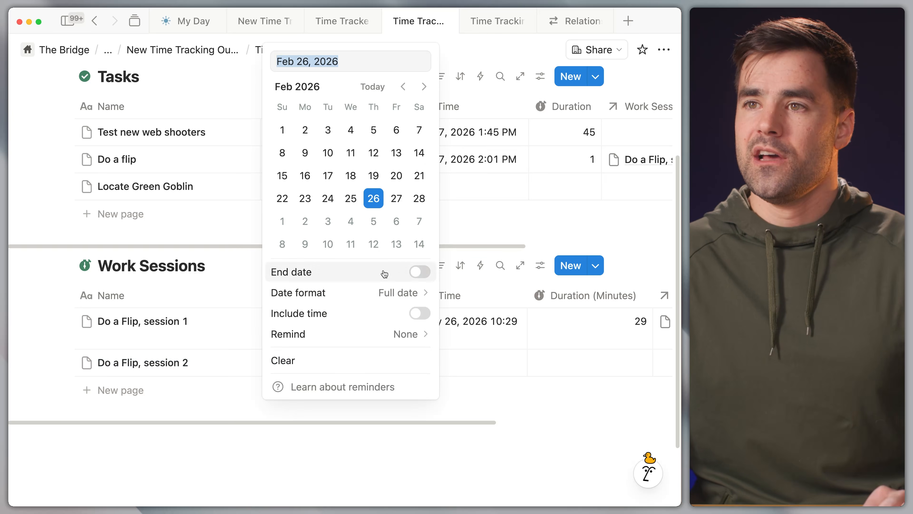
pyautogui.click(419, 313)
pyautogui.click(531, 451)
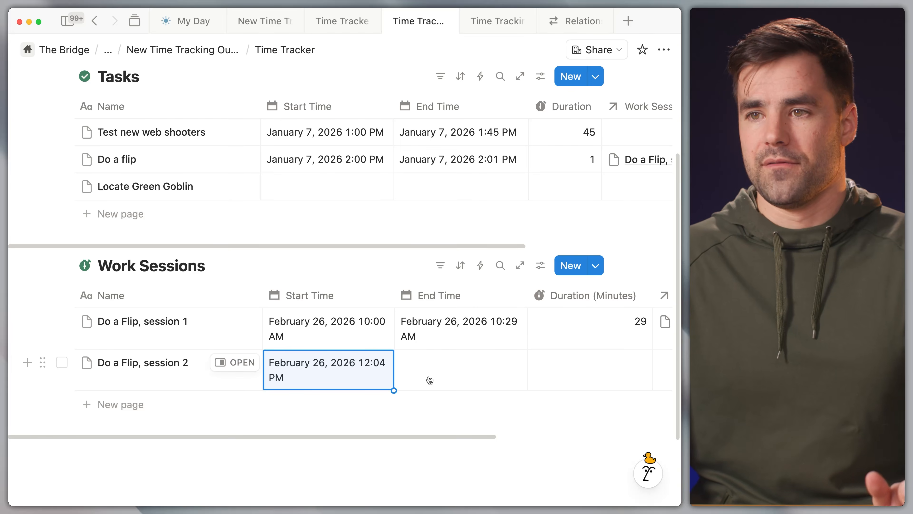
# Set the End Time of "Do a Flip, session 2" to February 26, 2026 1:00 PM, with the time included
pyautogui.click(452, 375)
pyautogui.press('Down')
pyautogui.press('Down')
pyautogui.press('Down')
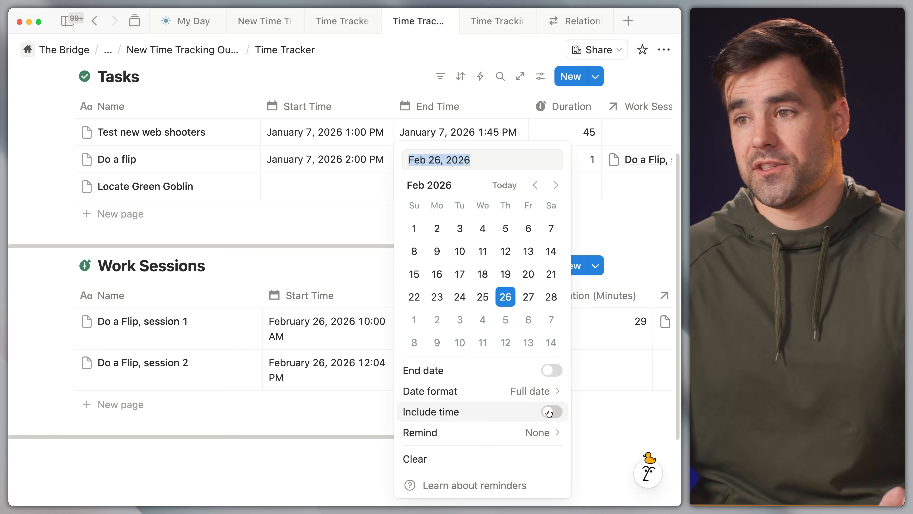
pyautogui.press('Return')
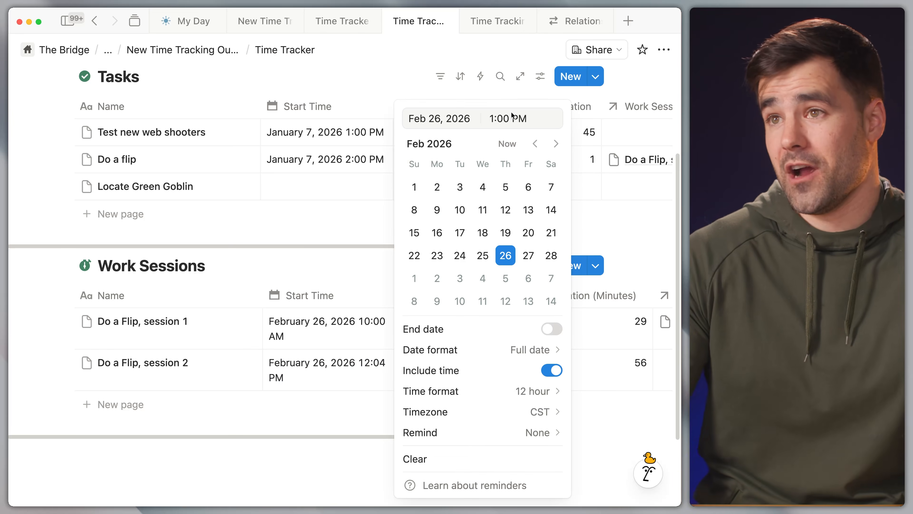
pyautogui.press('Escape')
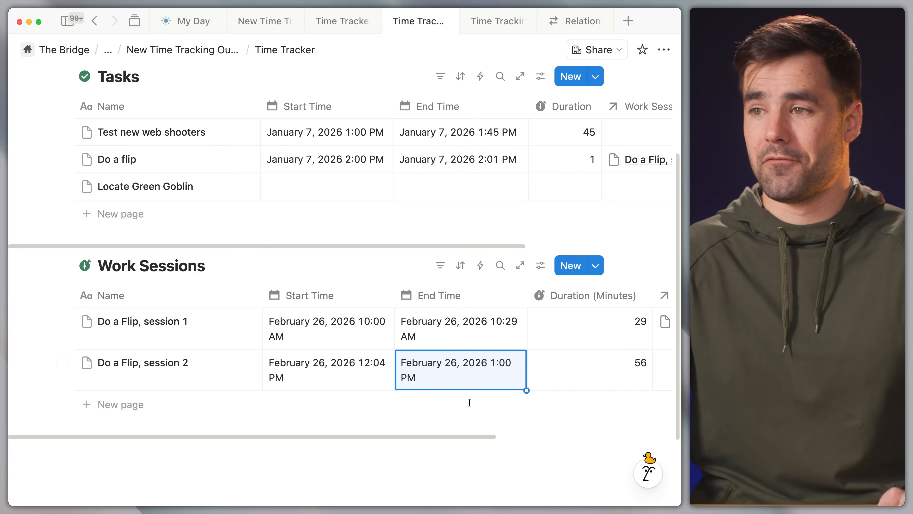
# Add a Formula property named "Duration" with a stopwatch icon to the Tasks table, after its Work Sessions relation
pyautogui.hscroll(5, 461, 394)
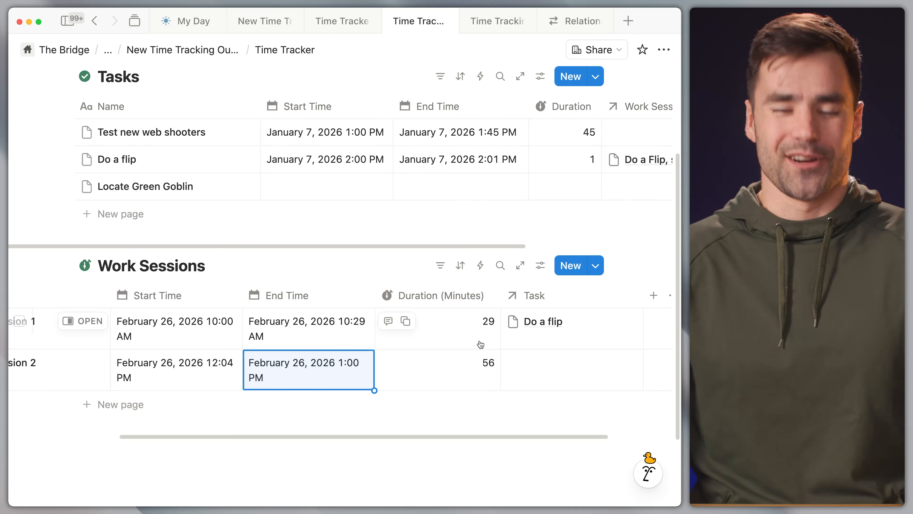
pyautogui.hscroll(-1, 461, 340)
pyautogui.scroll(2, 473, 230)
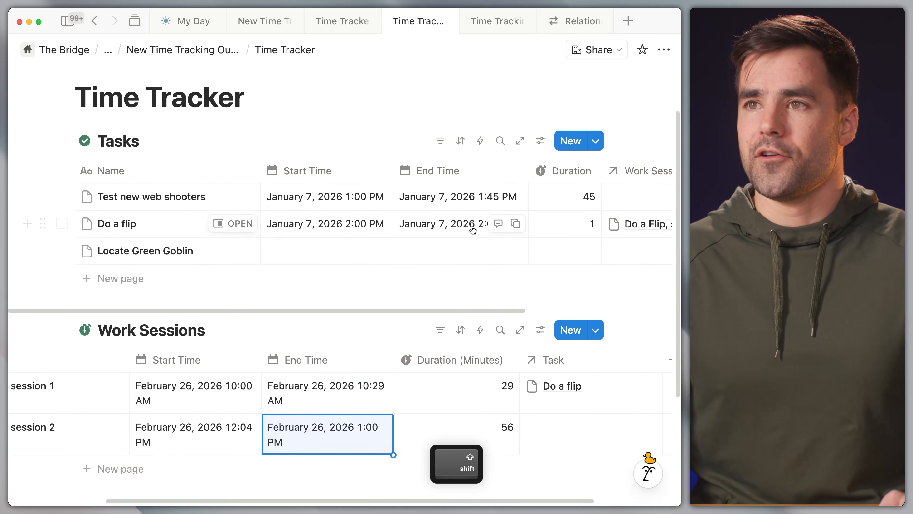
pyautogui.hscroll(3, 472, 230)
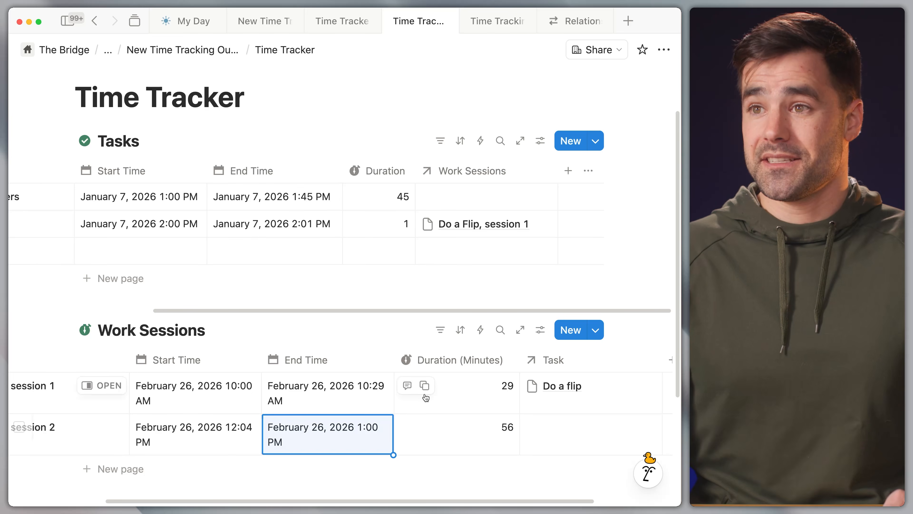
pyautogui.click(568, 171)
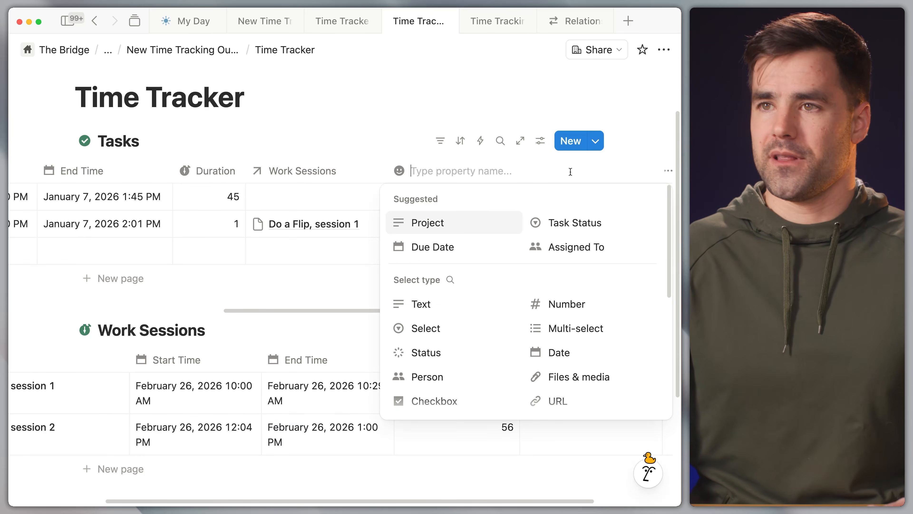
pyautogui.write('Dura')
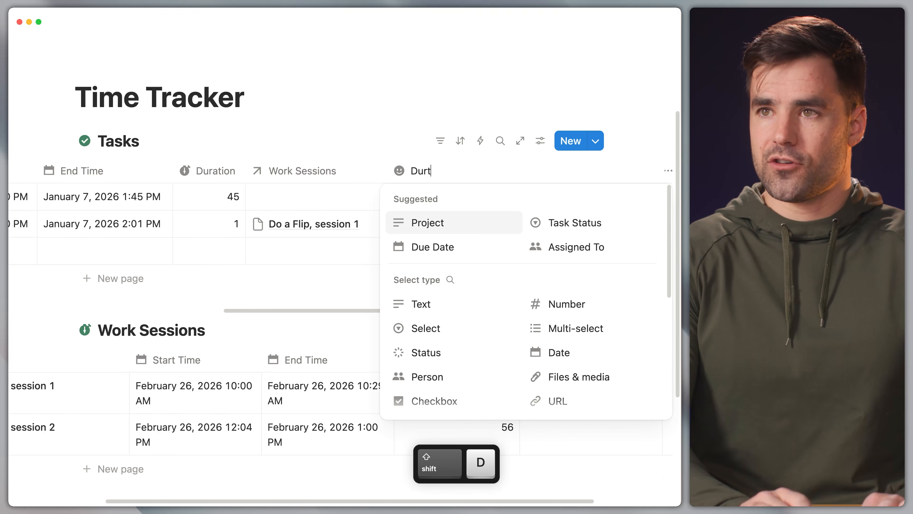
pyautogui.write('tion')
pyautogui.click(398, 168)
pyautogui.click(277, 280)
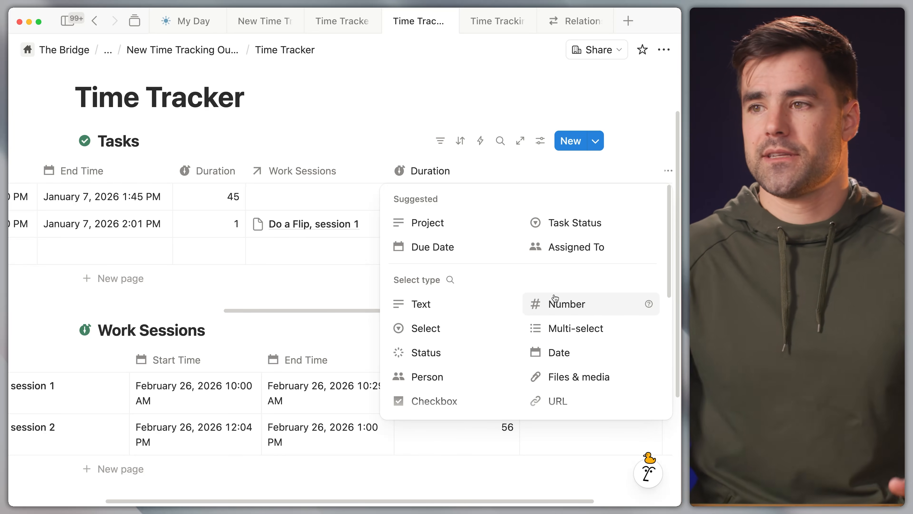
pyautogui.scroll(-5, 557, 298)
pyautogui.scroll(-1, 558, 305)
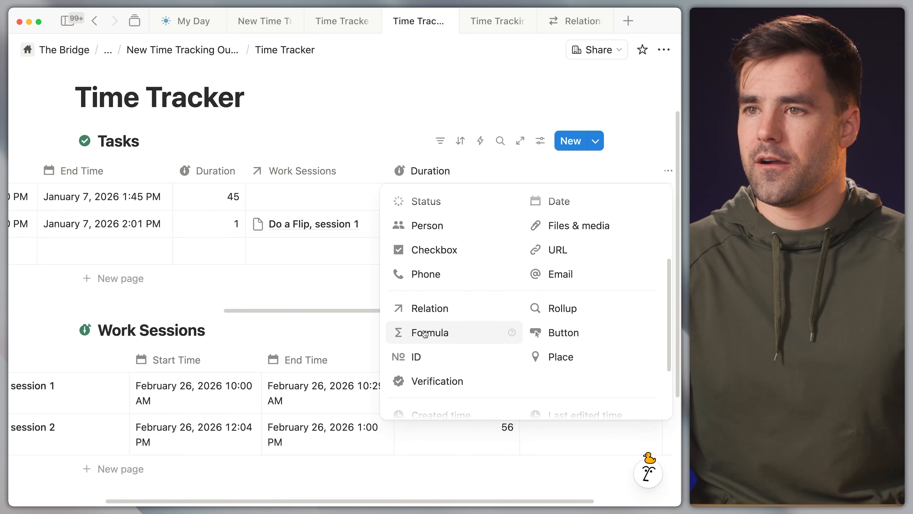
pyautogui.click(426, 332)
pyautogui.click(377, 111)
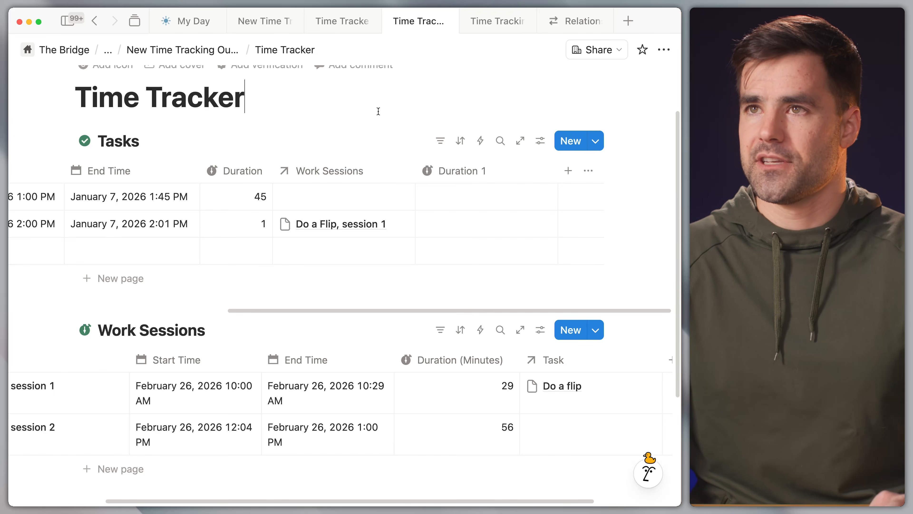
# Review the Duration formula's dateBetween definition in the other Time Tracker page, then return to the page with the Work Sessions table
pyautogui.click(340, 21)
pyautogui.hscroll(3, 443, 214)
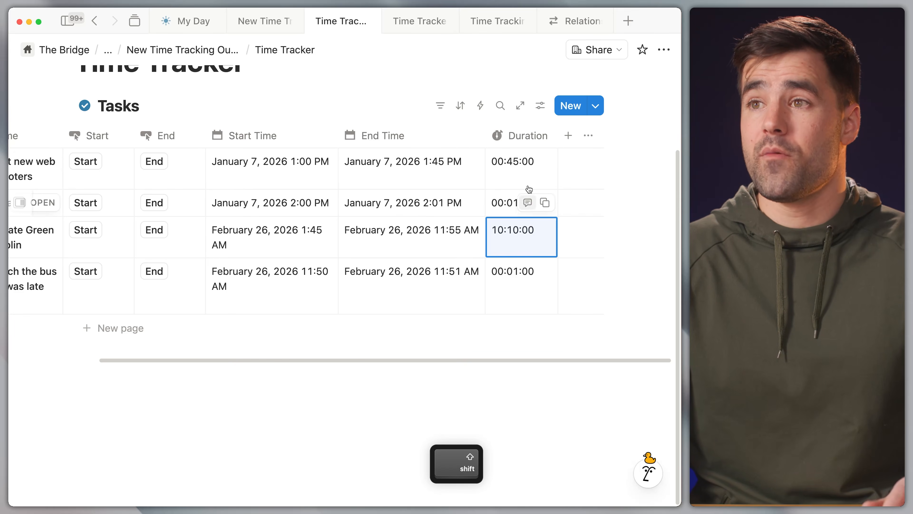
pyautogui.click(499, 175)
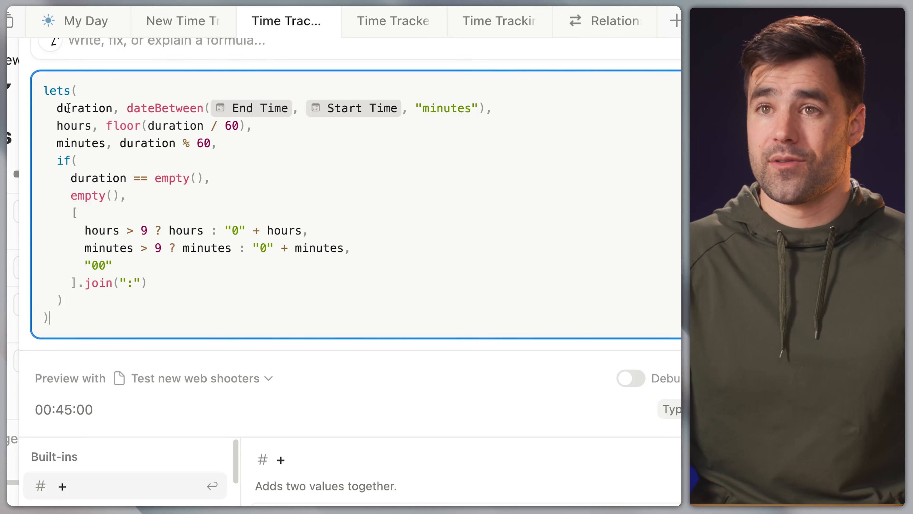
pyautogui.moveTo(55, 107); pyautogui.dragTo(150, 109)
pyautogui.moveTo(291, 113); pyautogui.dragTo(491, 109)
pyautogui.click(495, 110)
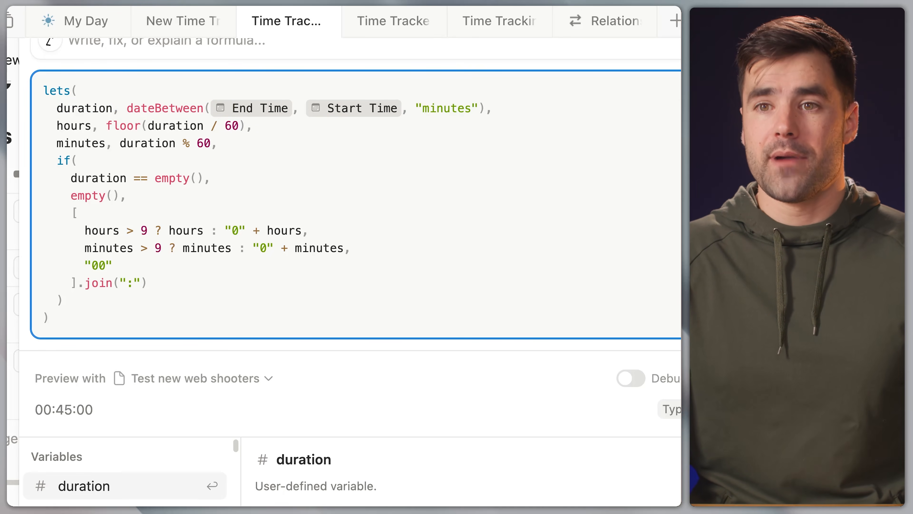
pyautogui.click(175, 357)
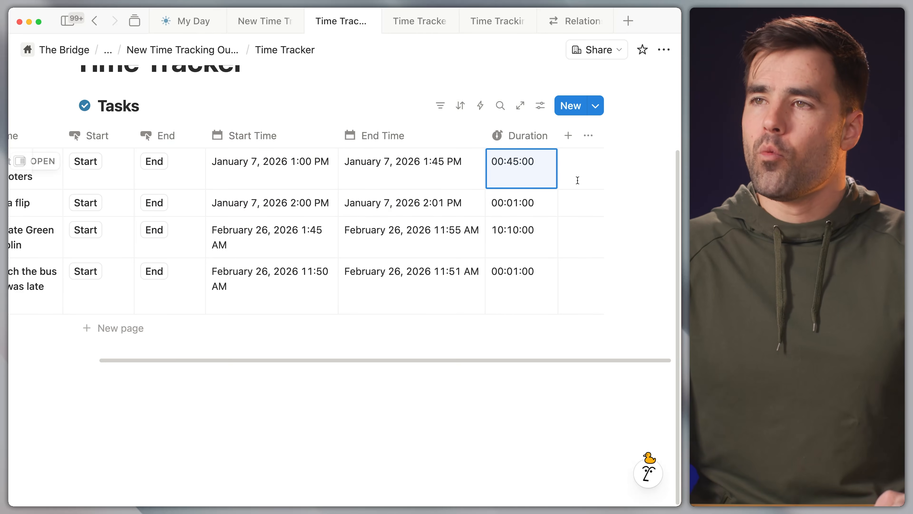
pyautogui.click(413, 21)
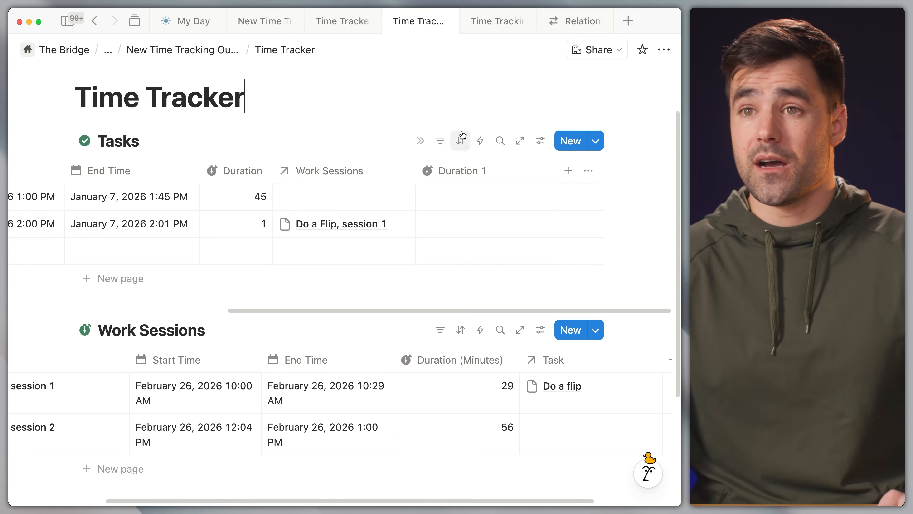
# Relate "Do a Flip, session 2" to the "Do a flip" task in the Work Sessions table
pyautogui.hscroll(-5, 447, 230)
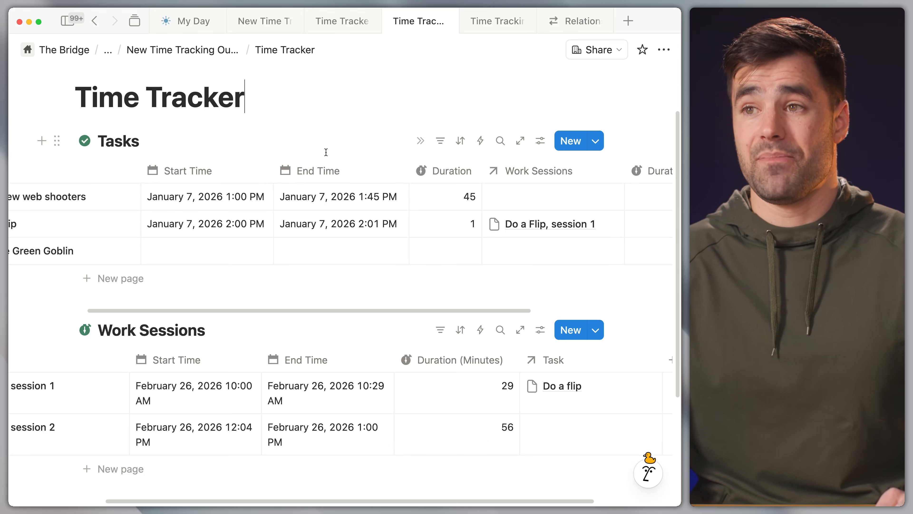
pyautogui.scroll(-5, 348, 224)
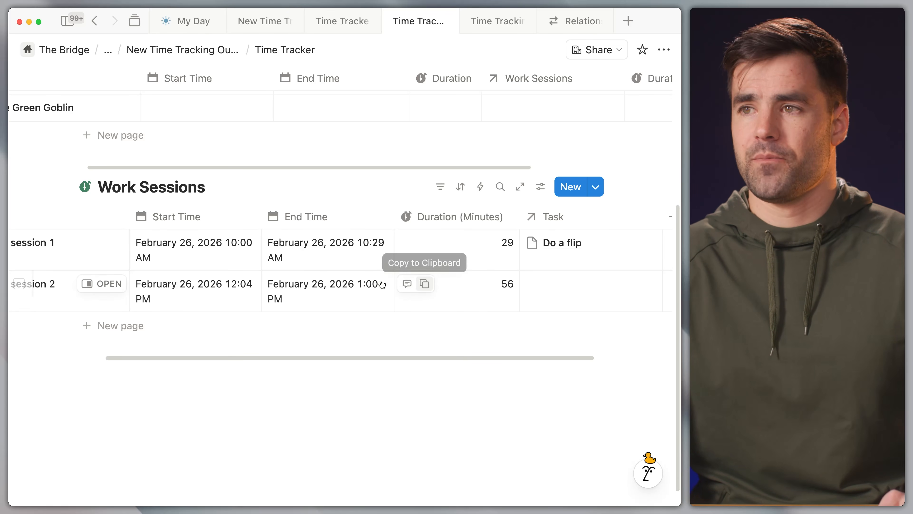
pyautogui.hscroll(5, 449, 286)
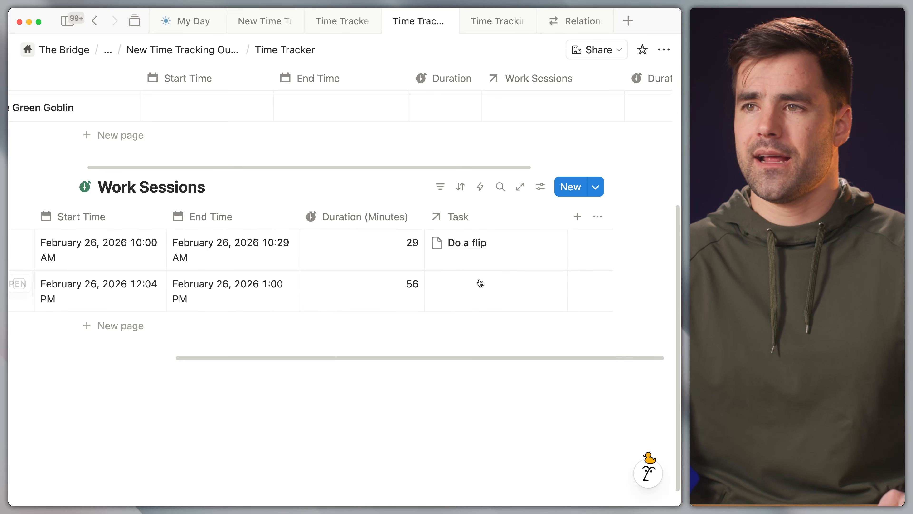
pyautogui.click(480, 283)
pyautogui.click(353, 327)
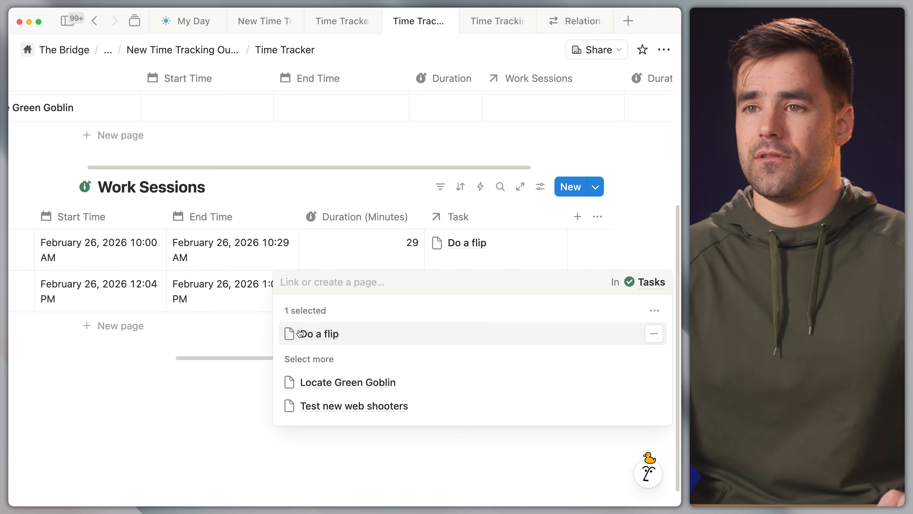
pyautogui.press('Escape')
pyautogui.scroll(6, 412, 281)
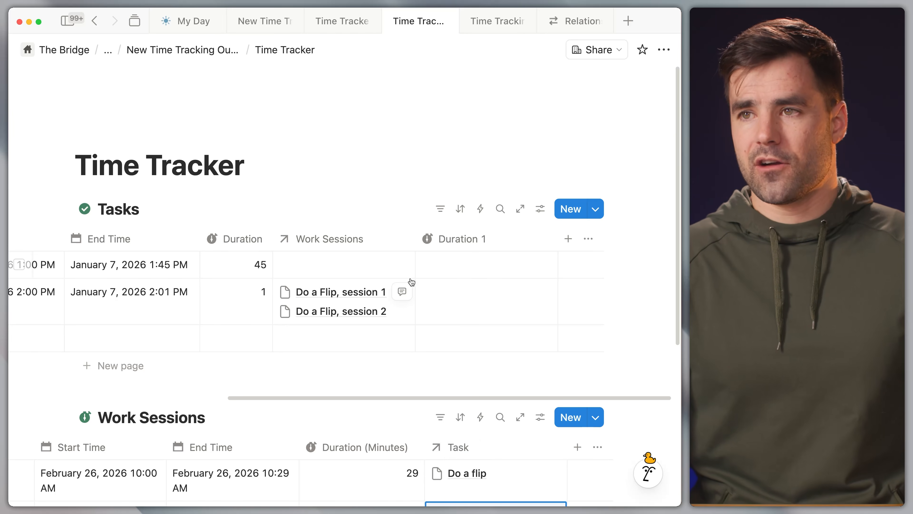
# Consult the Work Sessions formula on the Time Tracking Formulas page, then start the Tasks table's Duration 1 formula with the Work Sessions property
pyautogui.click(490, 23)
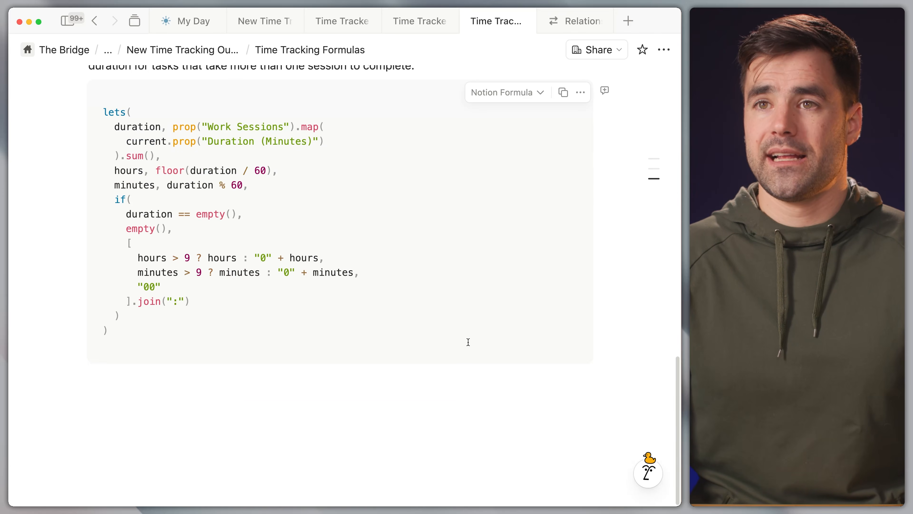
pyautogui.scroll(2, 468, 341)
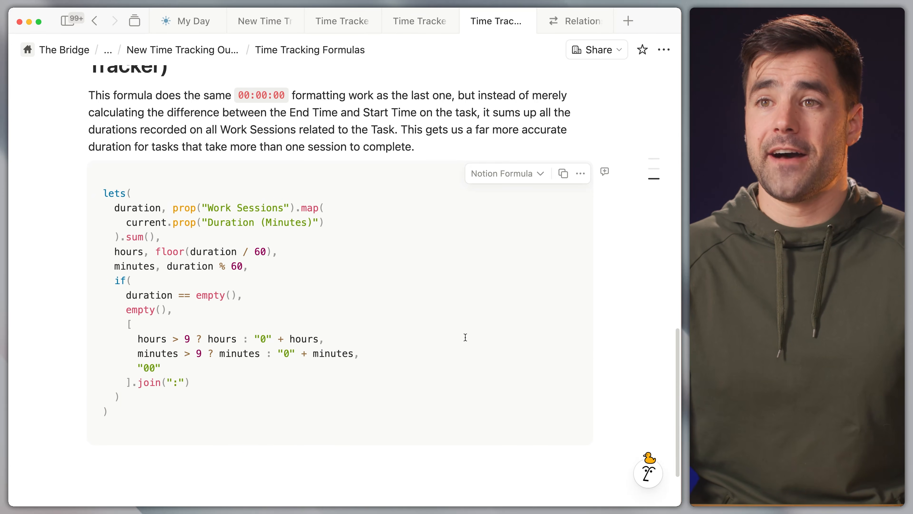
pyautogui.click(414, 23)
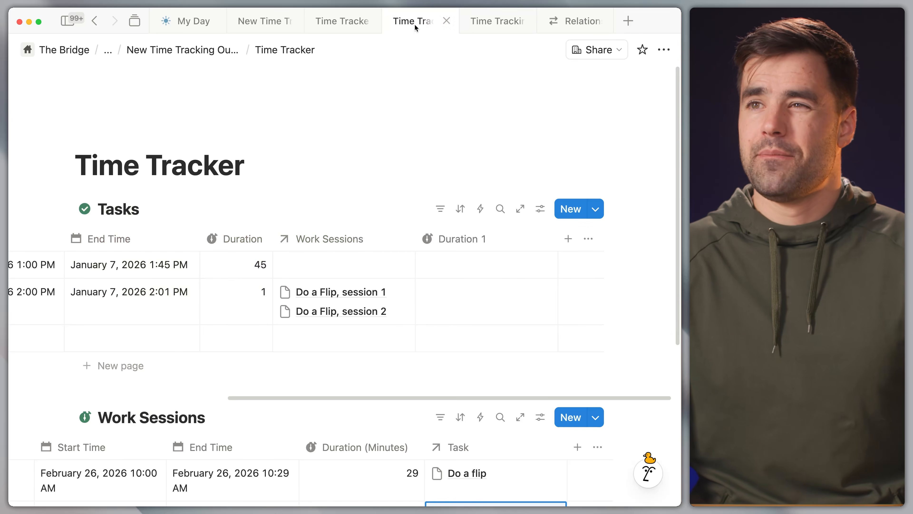
pyautogui.click(457, 306)
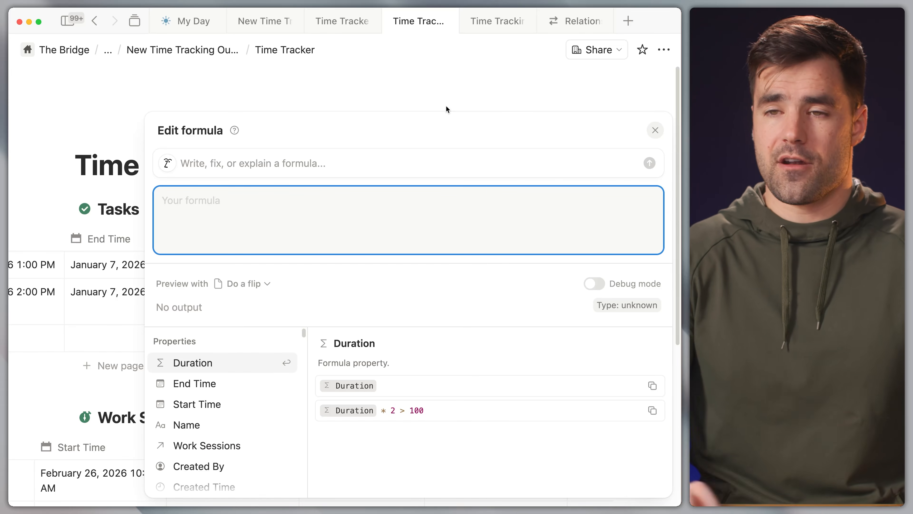
pyautogui.press('Down')
pyautogui.press('Down')
pyautogui.press('Down')
pyautogui.press('Down')
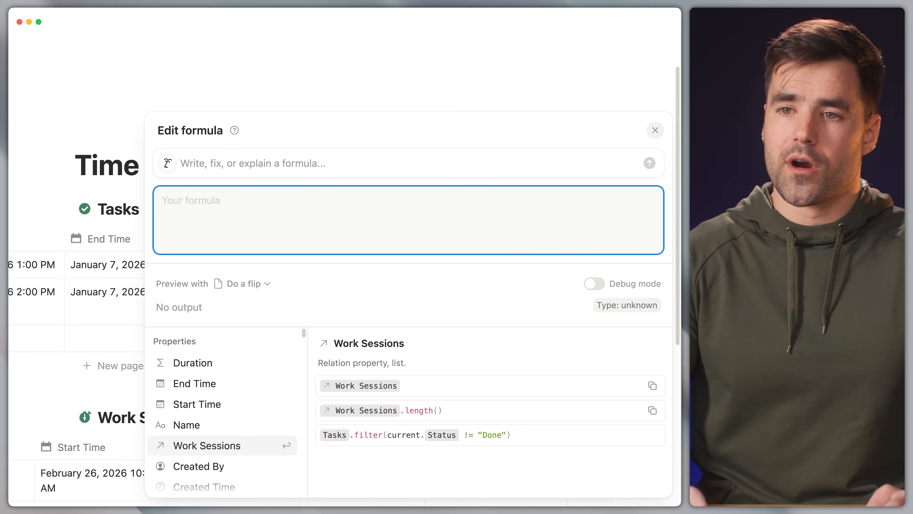
pyautogui.press('Return')
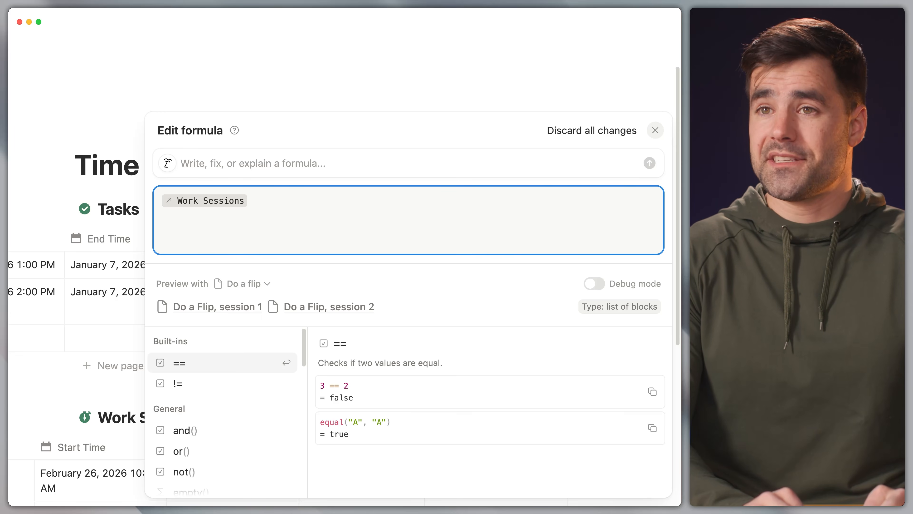
# Map the Work Sessions to their durations in the formula using .map(current.Duration (Minutes)), with the expression on its own line
pyautogui.write('.map(')
pyautogui.hotkey('shift', 'Return')
pyautogui.hotkey('shift', 'Return')
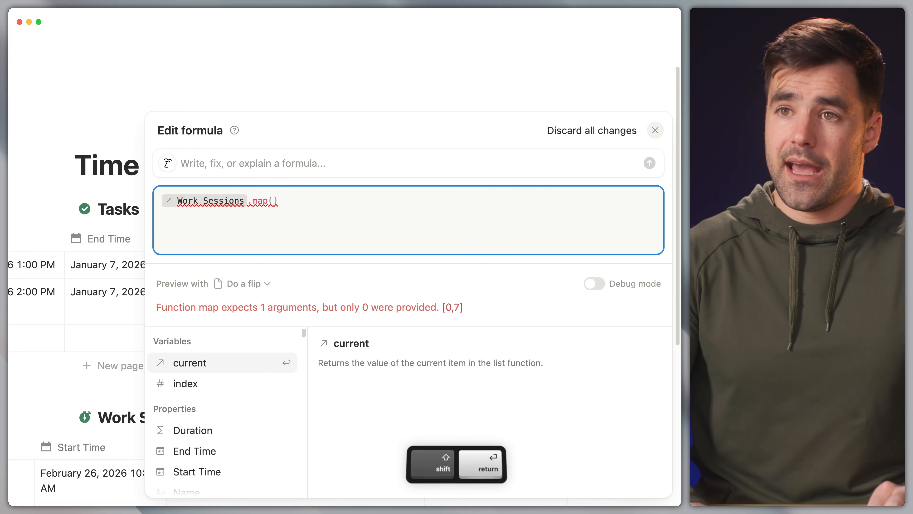
pyautogui.write('current.')
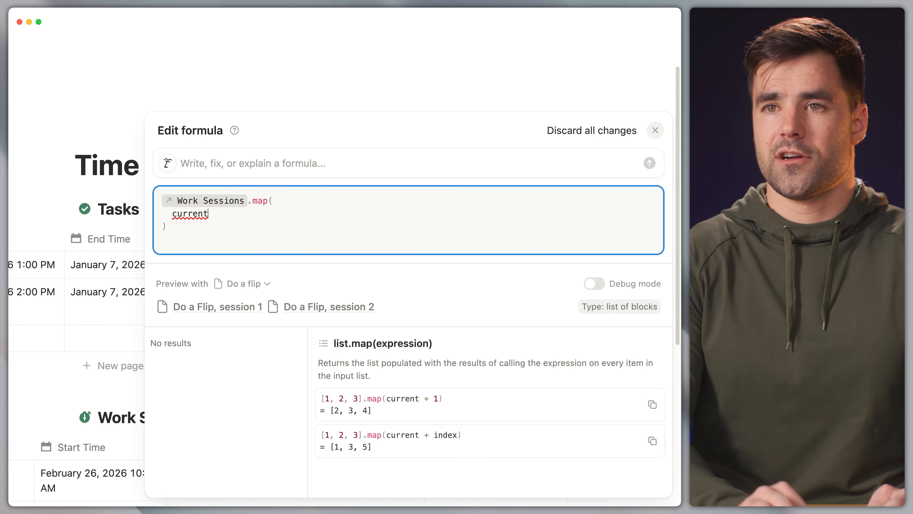
pyautogui.press('Down')
pyautogui.press('Down')
pyautogui.press('Down')
pyautogui.press('Return')
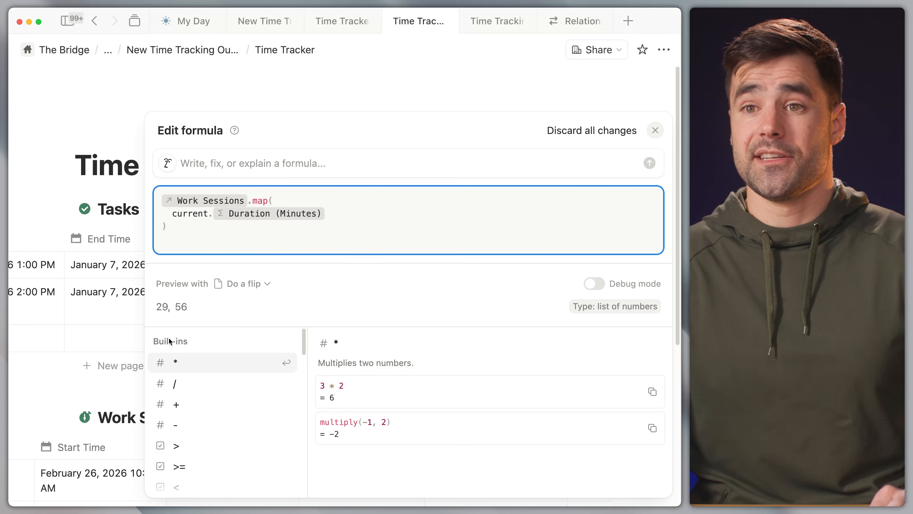
# Append .sum() to the mapped durations, close the formula, and compare its result with the Work Sessions table's durations
pyautogui.click(214, 232)
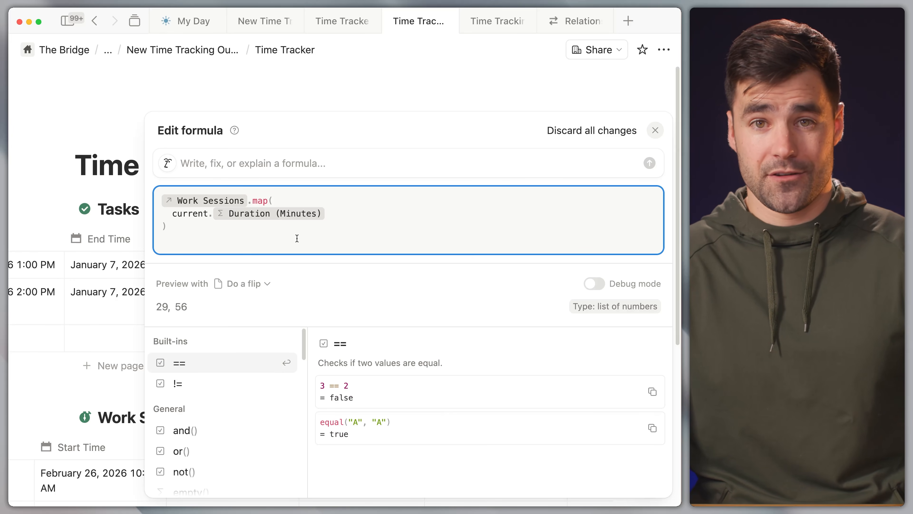
pyautogui.write('.sum')
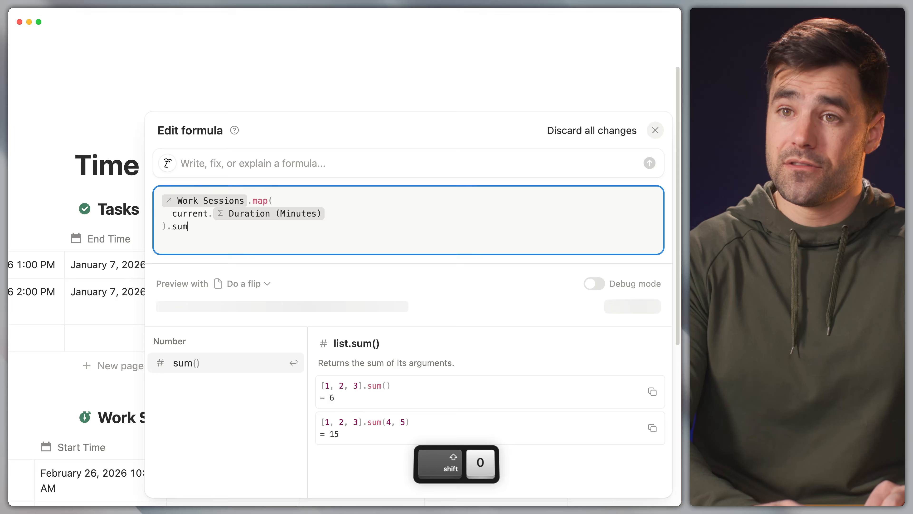
pyautogui.write('()')
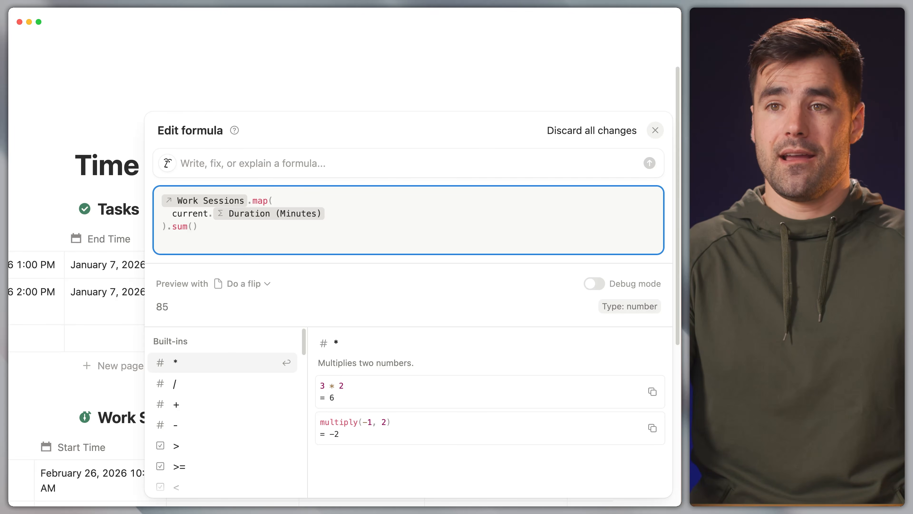
pyautogui.click(266, 83)
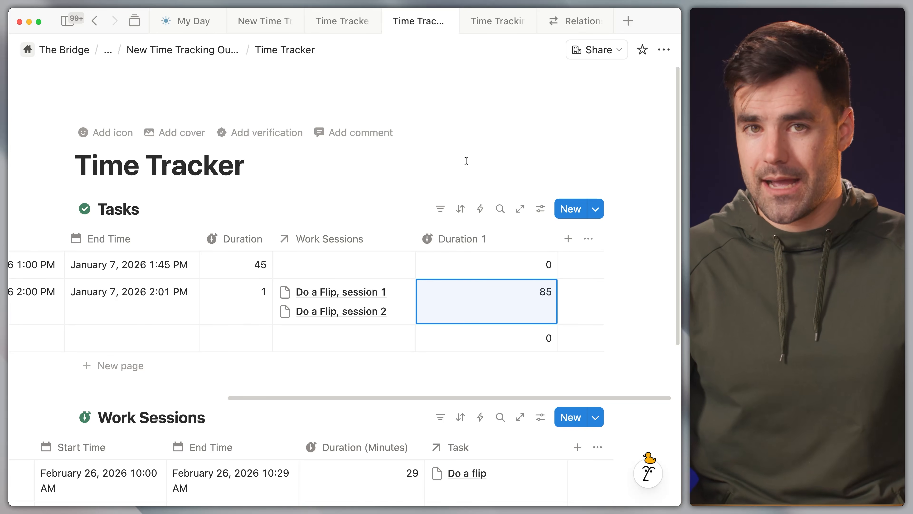
pyautogui.scroll(-5, 453, 190)
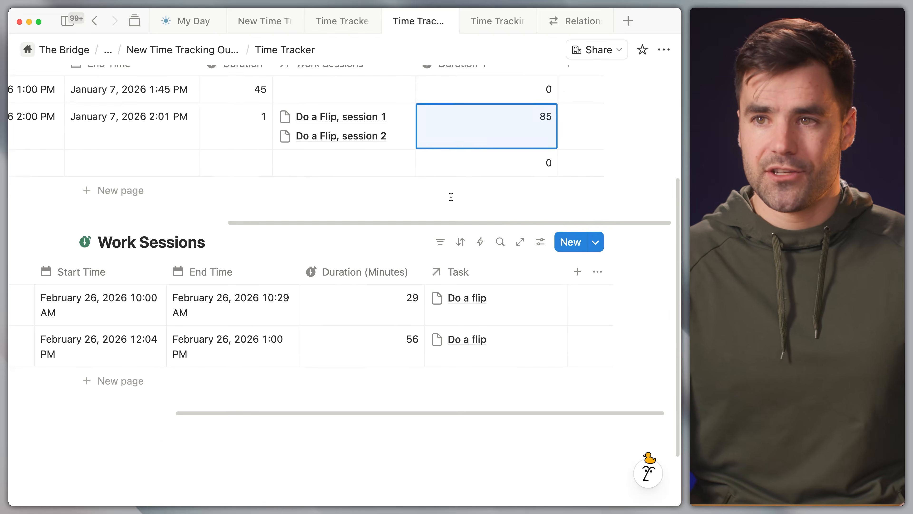
pyautogui.hscroll(-6, 324, 313)
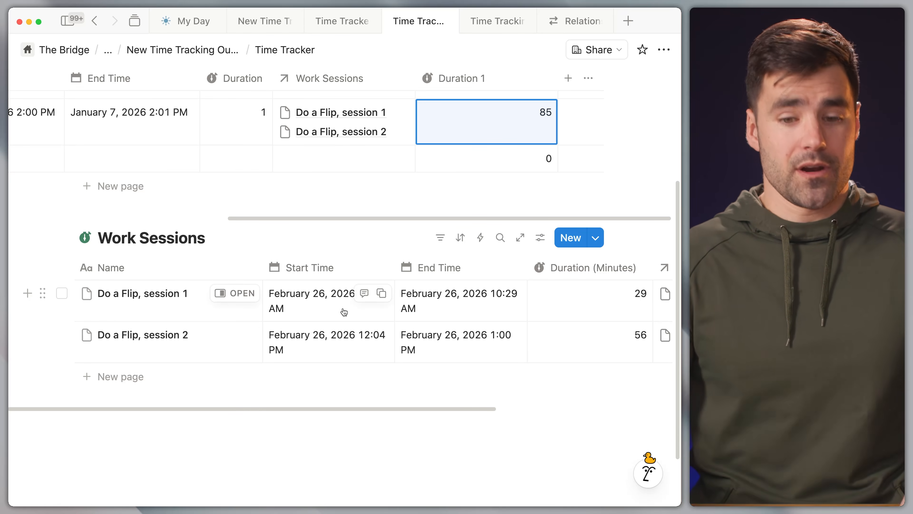
pyautogui.hscroll(4, 465, 332)
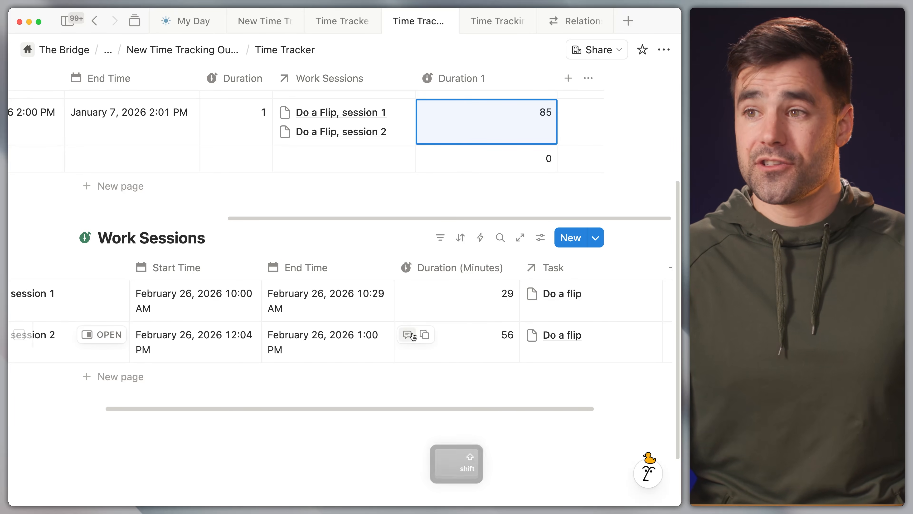
pyautogui.scroll(5, 570, 312)
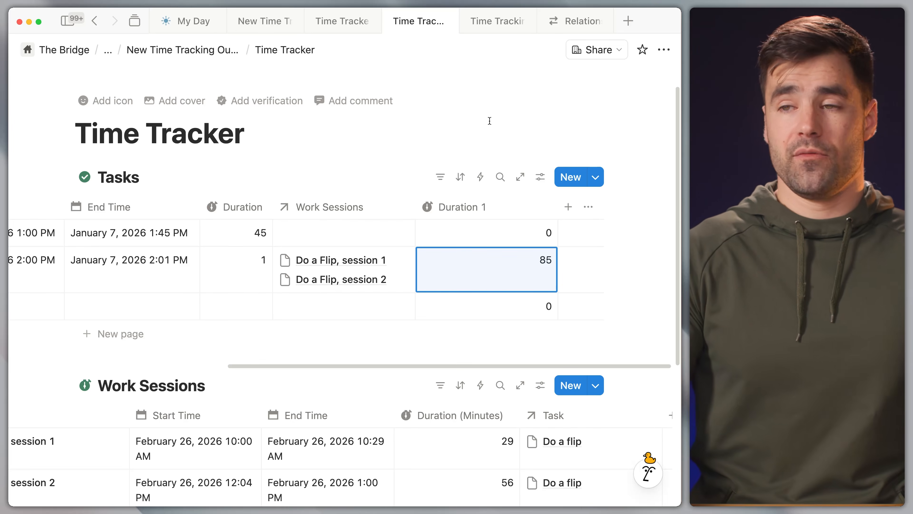
# Replace the Duration 1 formula with the 00:00:00-formatted Work Sessions formula copied from the Time Tracking Formulas page
pyautogui.click(489, 22)
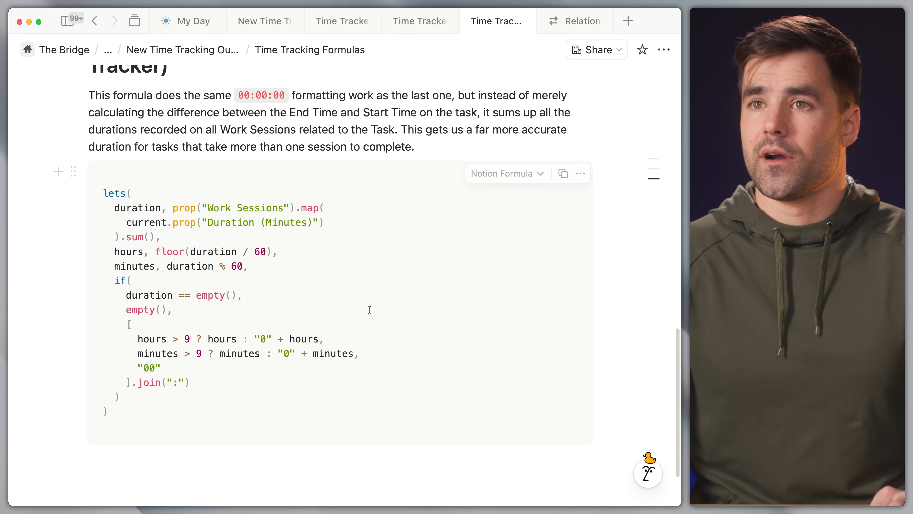
pyautogui.click(562, 173)
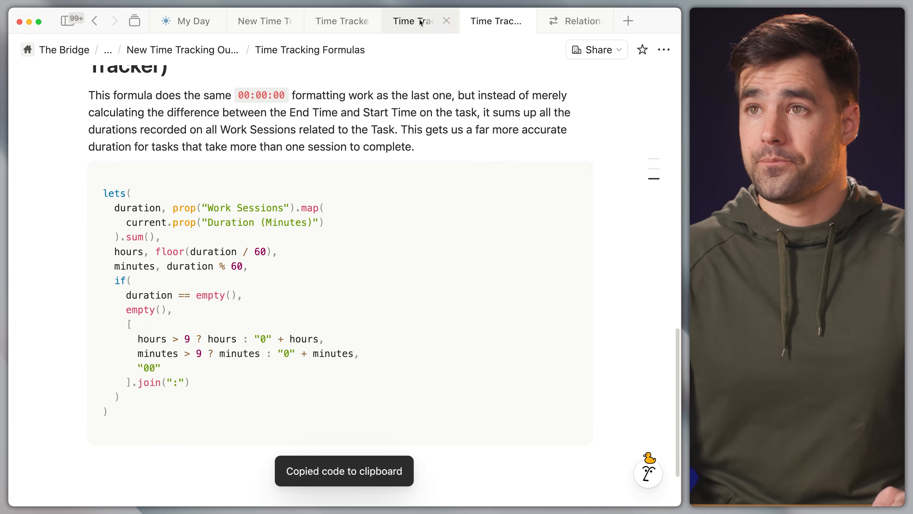
pyautogui.click(418, 21)
pyautogui.click(502, 271)
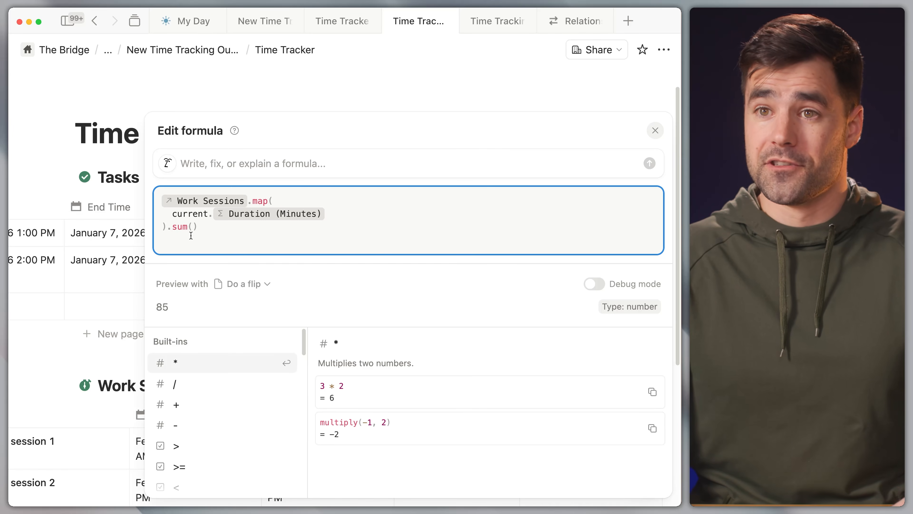
pyautogui.moveTo(215, 227); pyautogui.dragTo(162, 201)
pyautogui.press('BackSpace')
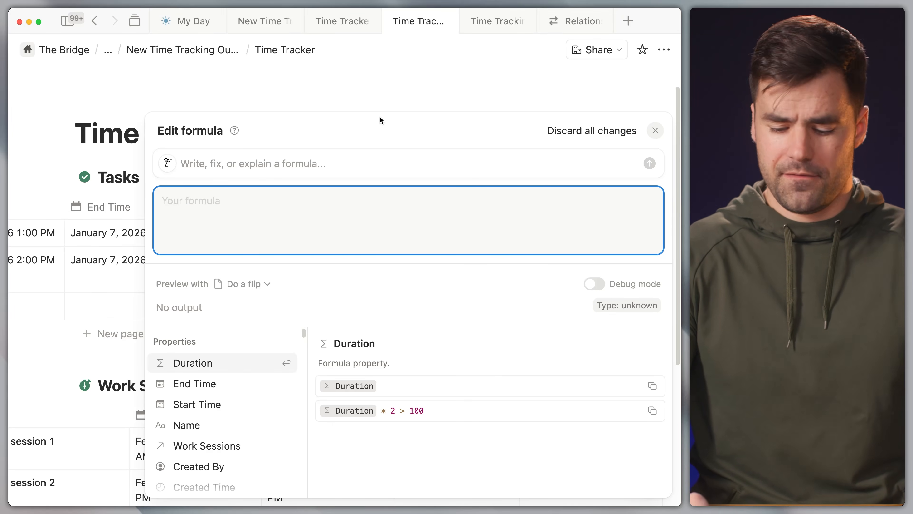
pyautogui.press('super+v')
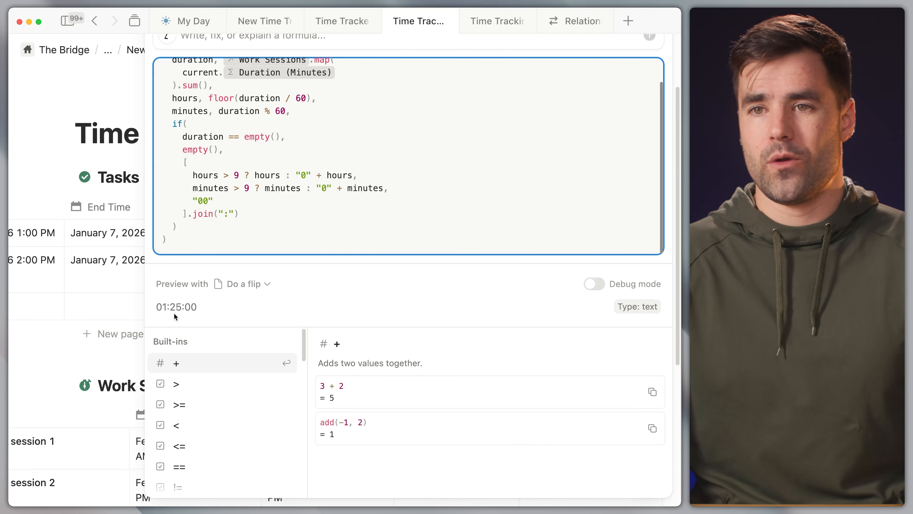
pyautogui.click(134, 176)
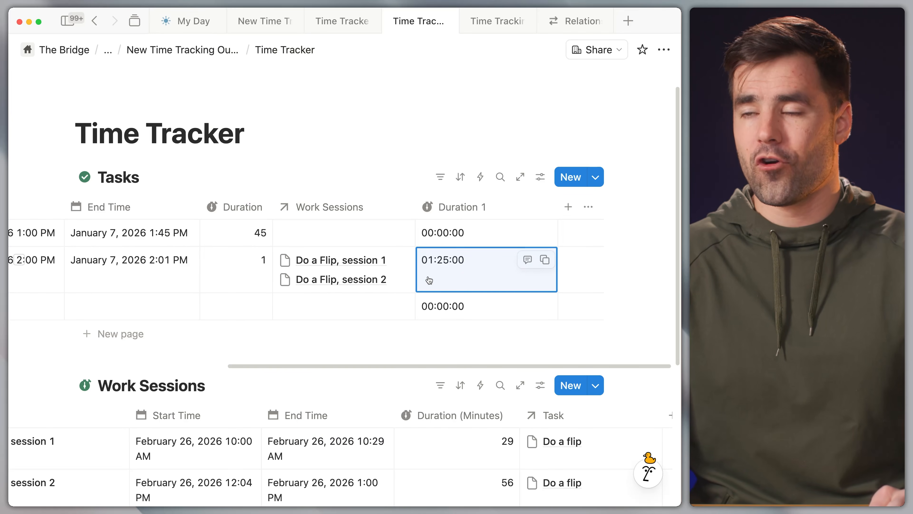
# Compare the Tasks and Work Sessions tables with the simple Time Tracker page that has Start and End buttons
pyautogui.scroll(-2, 458, 272)
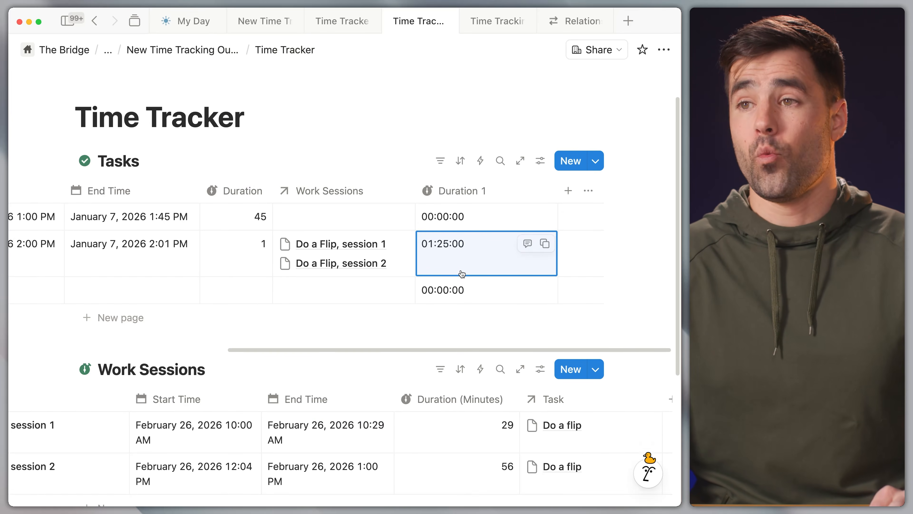
pyautogui.scroll(-3, 462, 252)
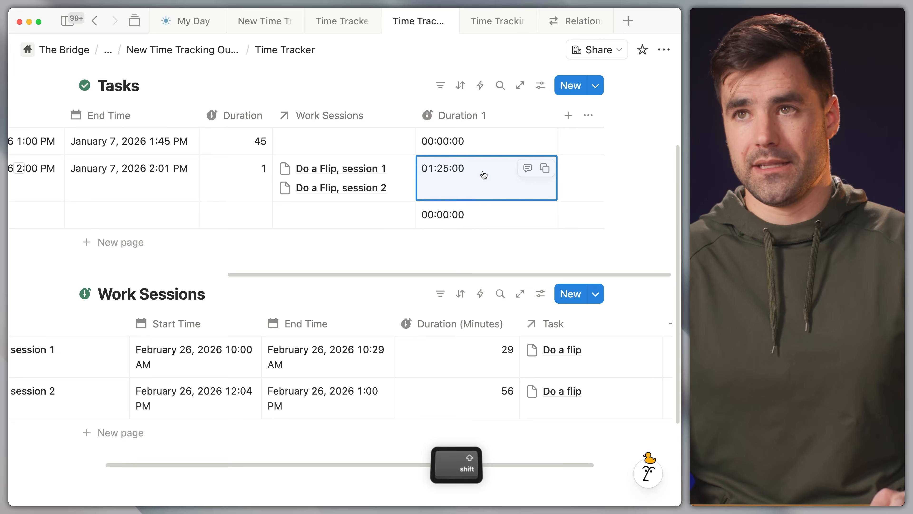
pyautogui.click(338, 21)
pyautogui.hscroll(-3, 289, 237)
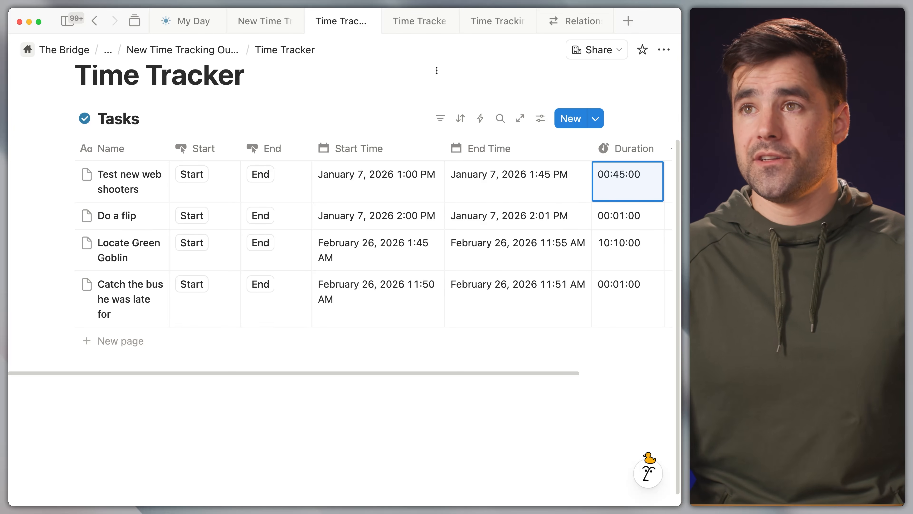
pyautogui.click(419, 21)
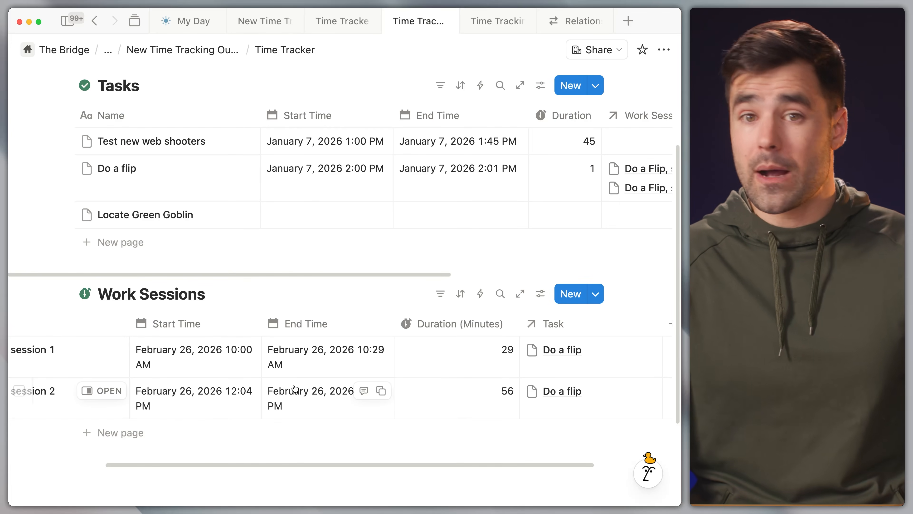
pyautogui.hscroll(-5, 282, 375)
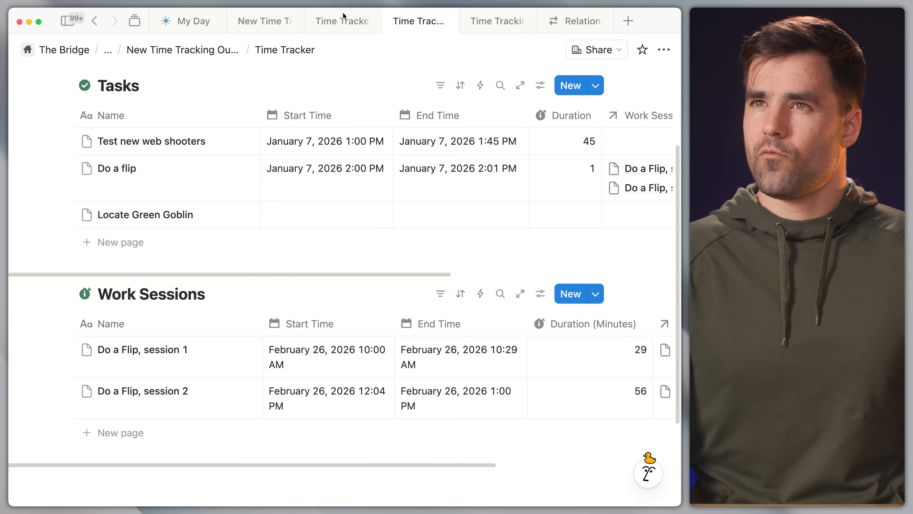
# Review the Start button's automation on the simple Time Tracker page, including the property it edits and the value it sets
pyautogui.click(338, 20)
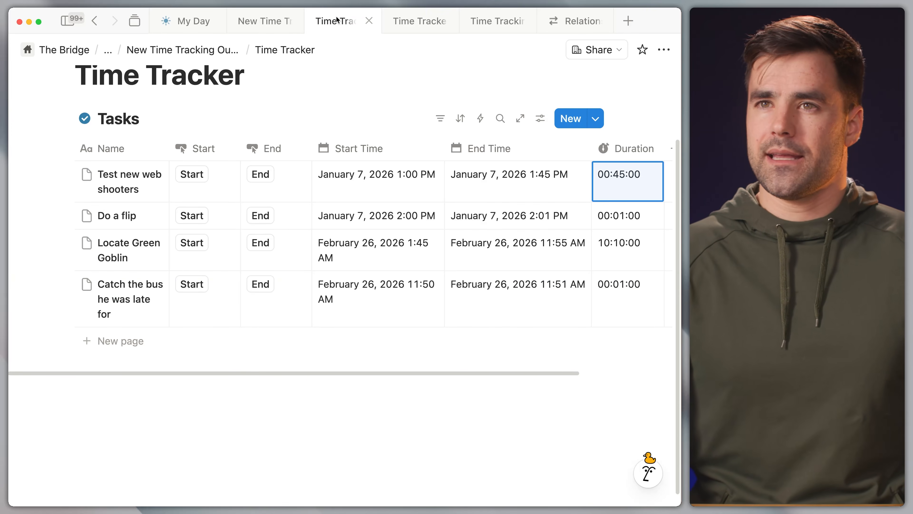
pyautogui.click(212, 151)
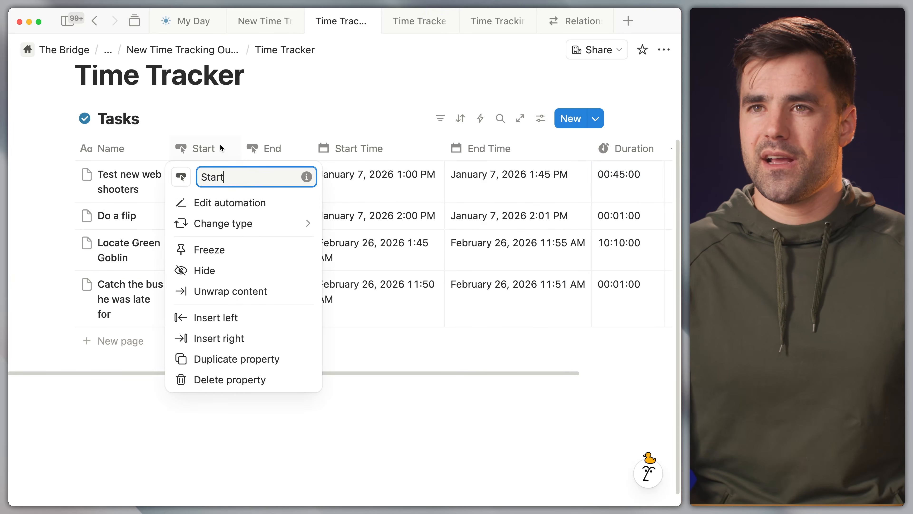
pyautogui.click(228, 203)
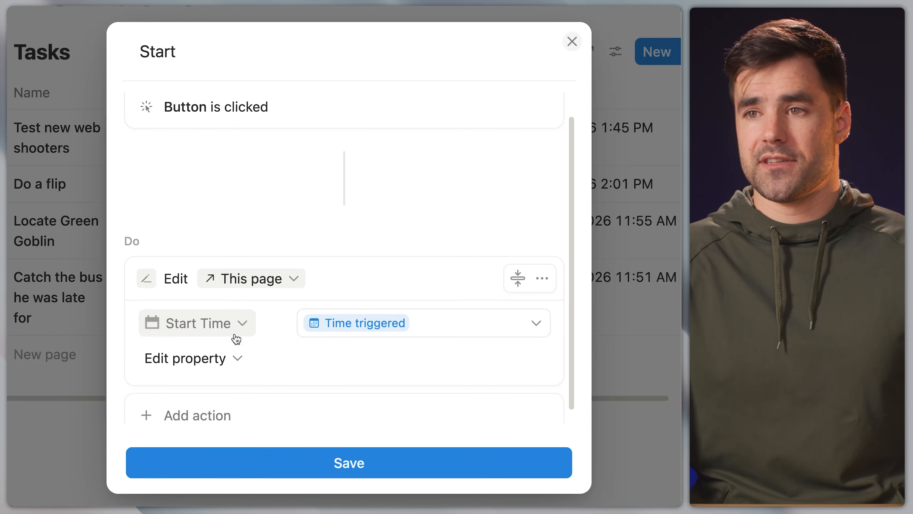
pyautogui.click(572, 41)
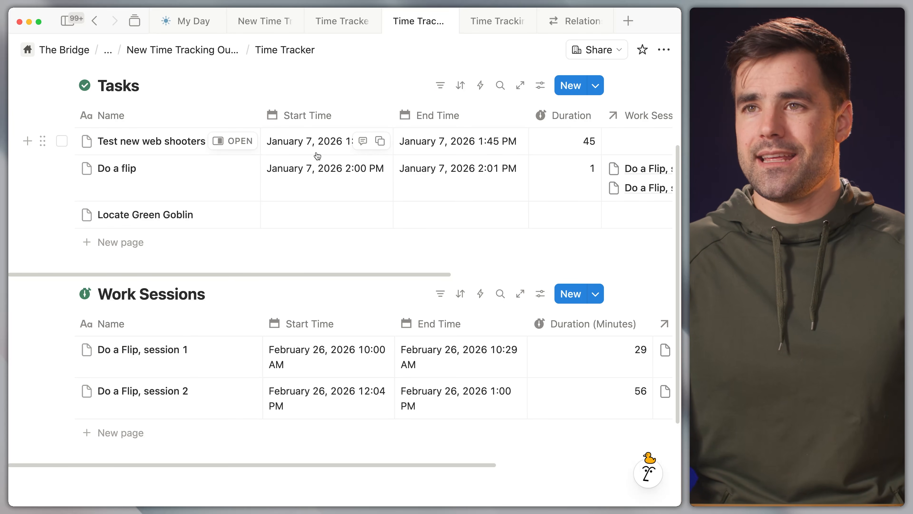
# Hide the Start Time and End Time properties in the Tasks table of the advanced tracker
pyautogui.click(368, 118)
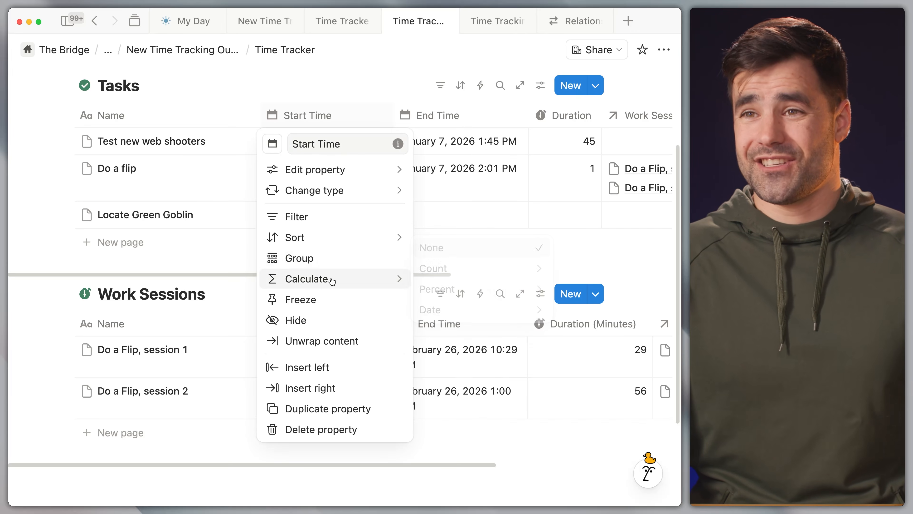
pyautogui.click(298, 320)
pyautogui.click(347, 116)
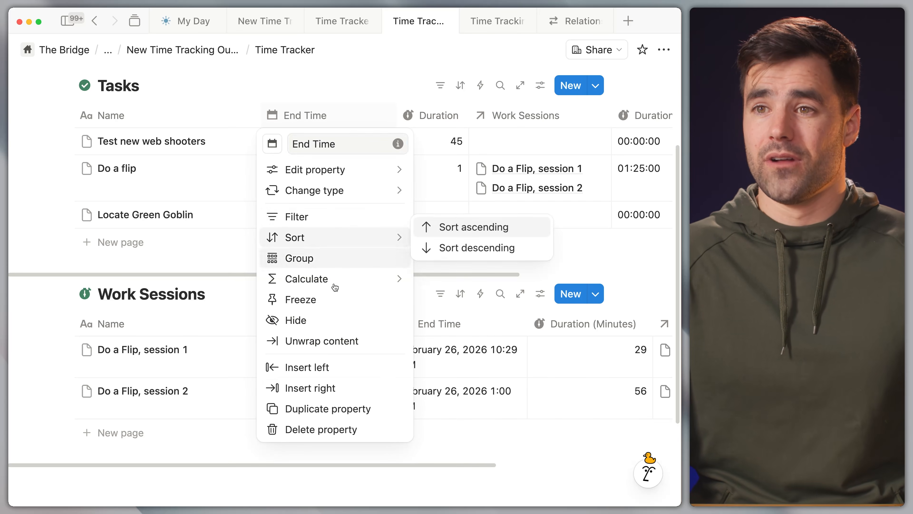
pyautogui.click(322, 320)
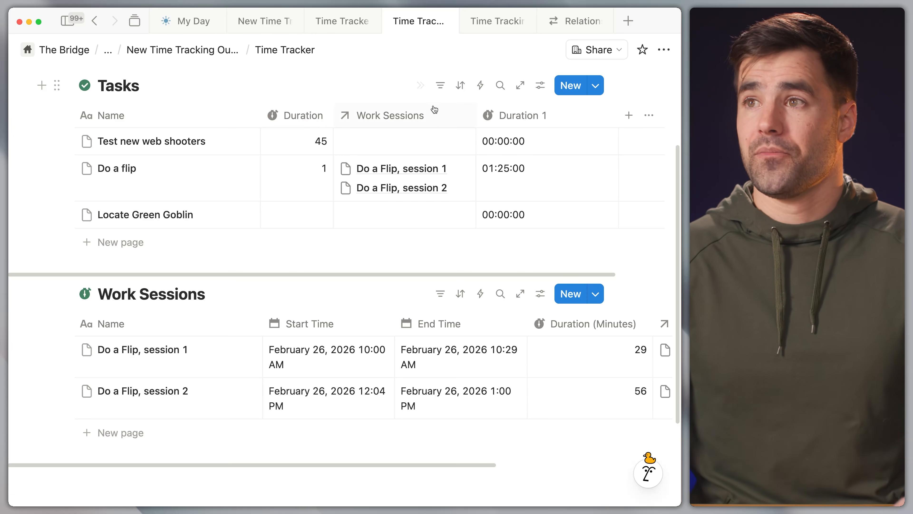
# Add a Button property named Start to the Tasks table and place its column directly after Name
pyautogui.hscroll(3, 569, 115)
pyautogui.click(569, 115)
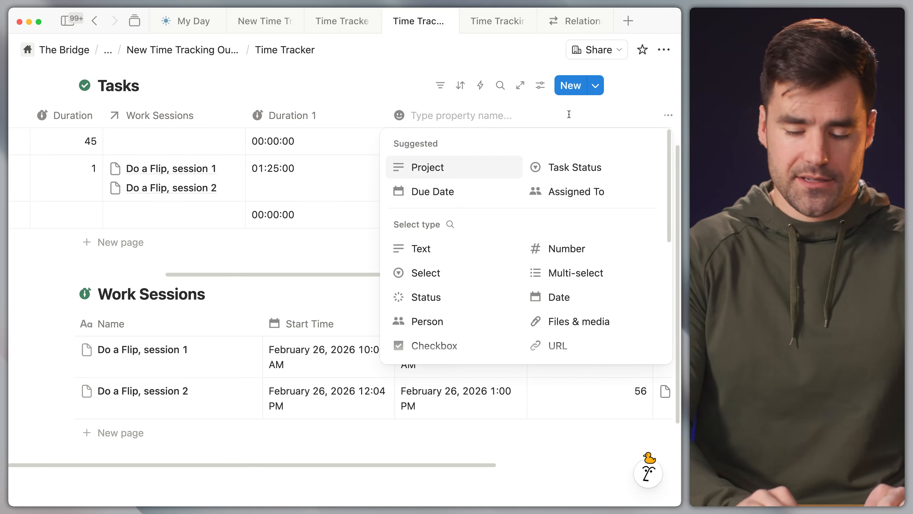
pyautogui.write('Start')
pyautogui.scroll(-5, 591, 216)
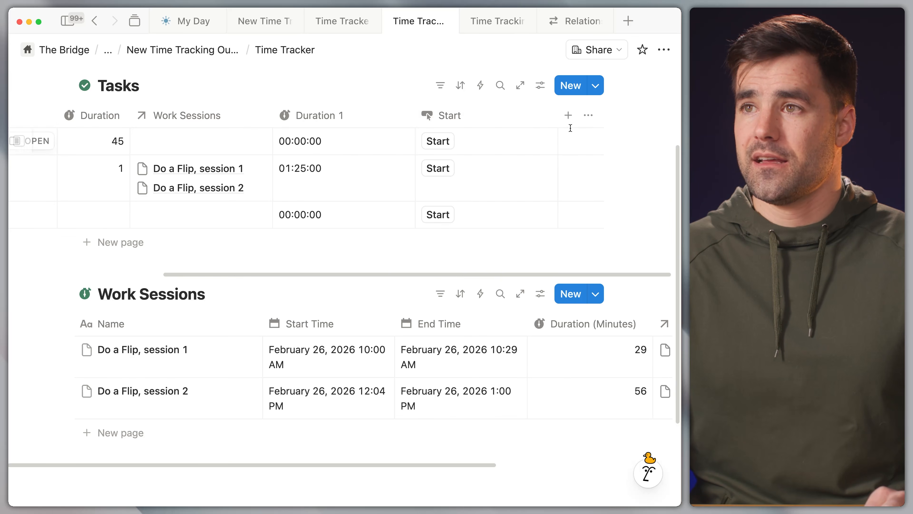
pyautogui.moveTo(557, 118); pyautogui.dragTo(240, 121)
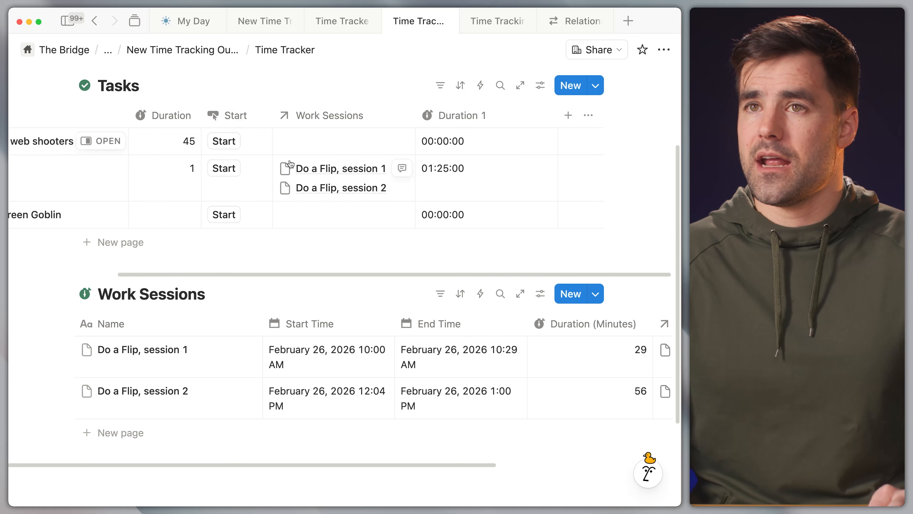
pyautogui.hscroll(-4, 287, 164)
pyautogui.moveTo(358, 119); pyautogui.dragTo(288, 137)
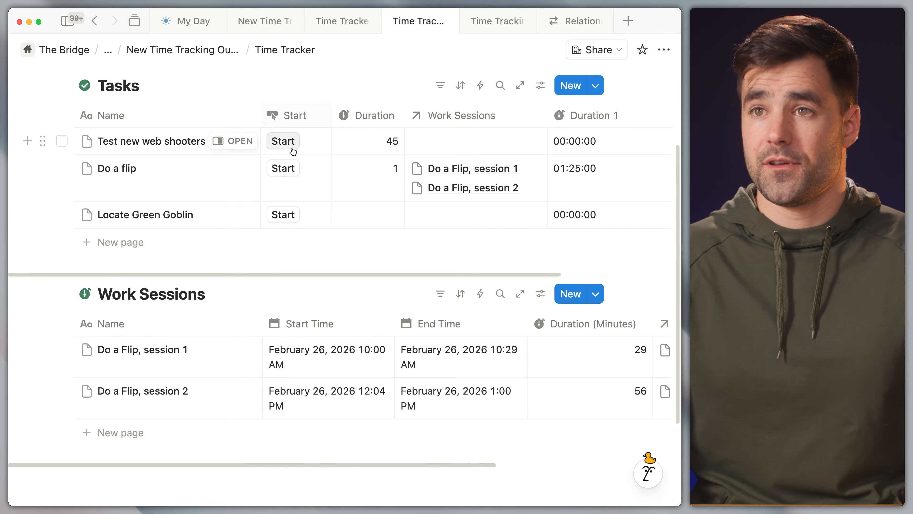
# Give the Tasks table's Start button an action that adds a page to the Work Sessions data source
pyautogui.click(302, 117)
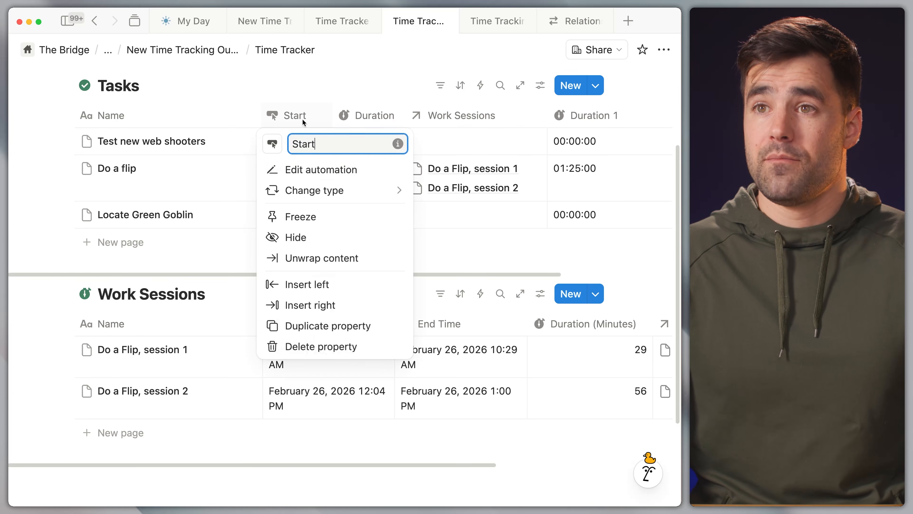
pyautogui.click(312, 172)
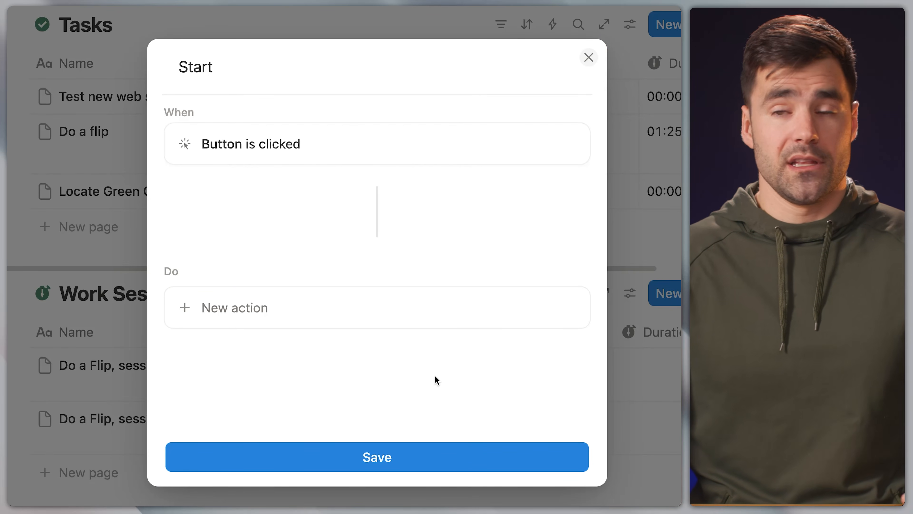
pyautogui.click(312, 317)
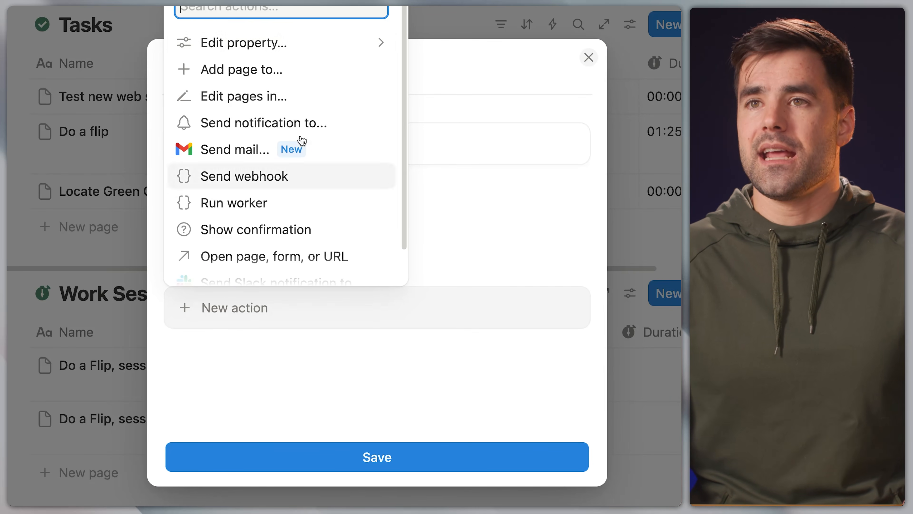
pyautogui.click(298, 70)
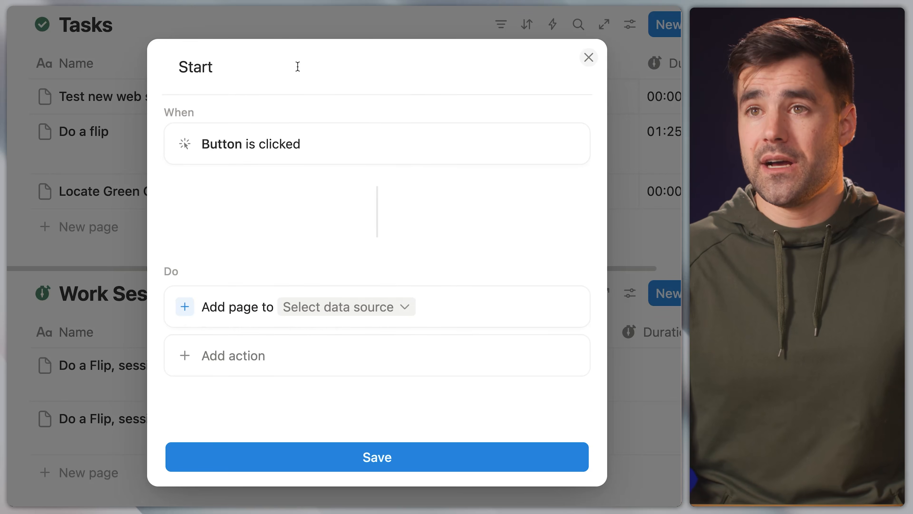
pyautogui.click(369, 309)
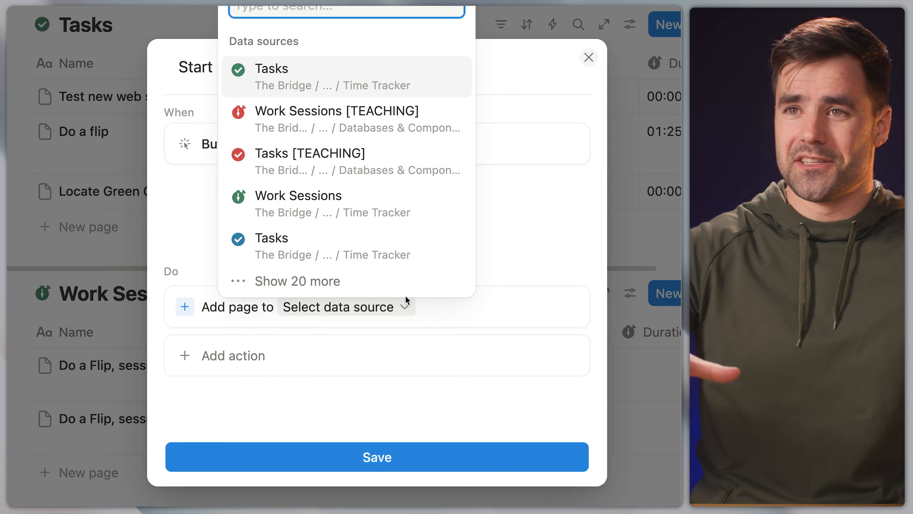
pyautogui.click(574, 248)
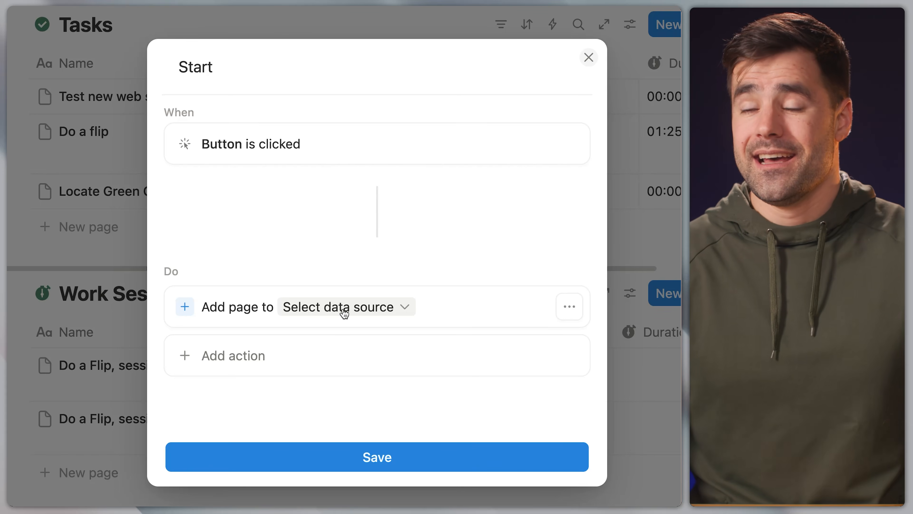
pyautogui.click(344, 313)
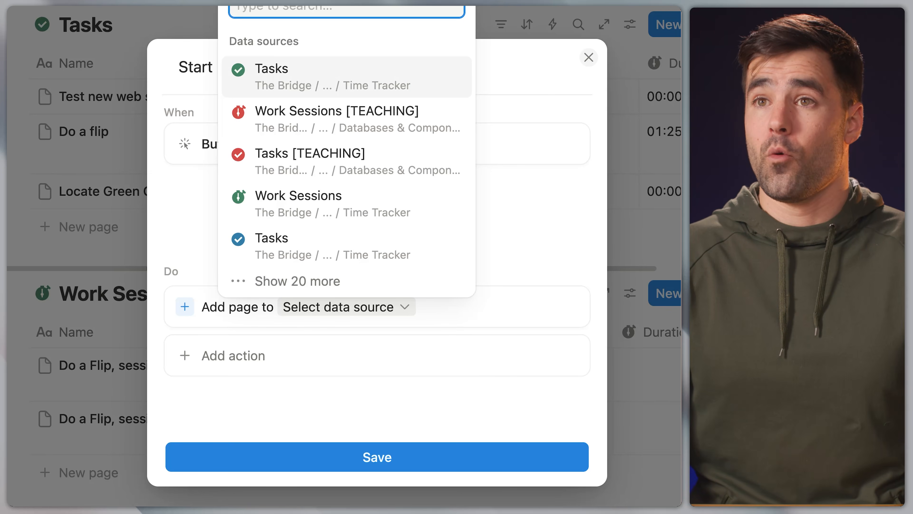
pyautogui.click(358, 204)
pyautogui.scroll(-2, 394, 250)
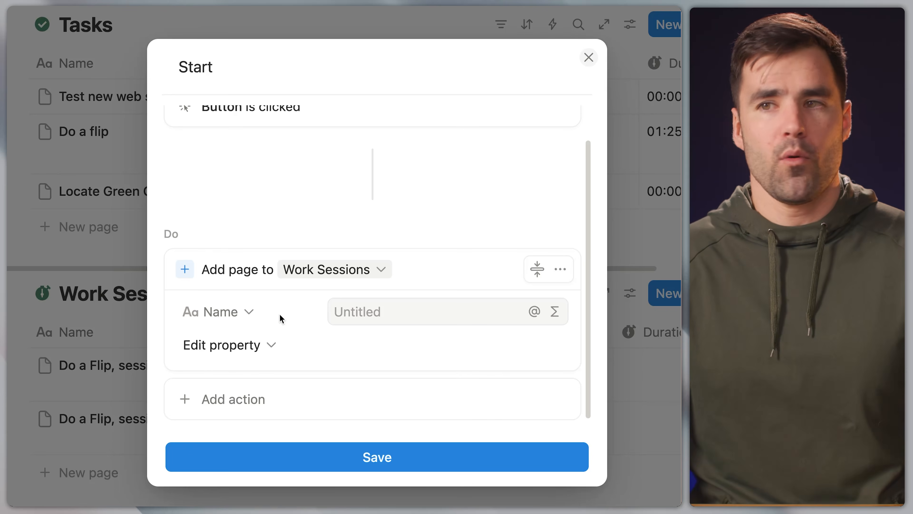
# Set the new work session's Start Time to Time triggered in the button's action
pyautogui.click(252, 343)
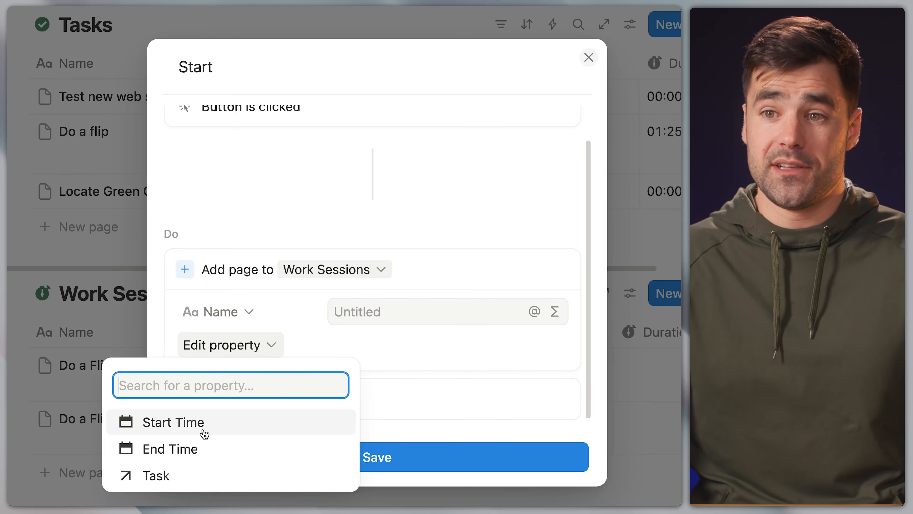
pyautogui.click(204, 433)
pyautogui.click(440, 344)
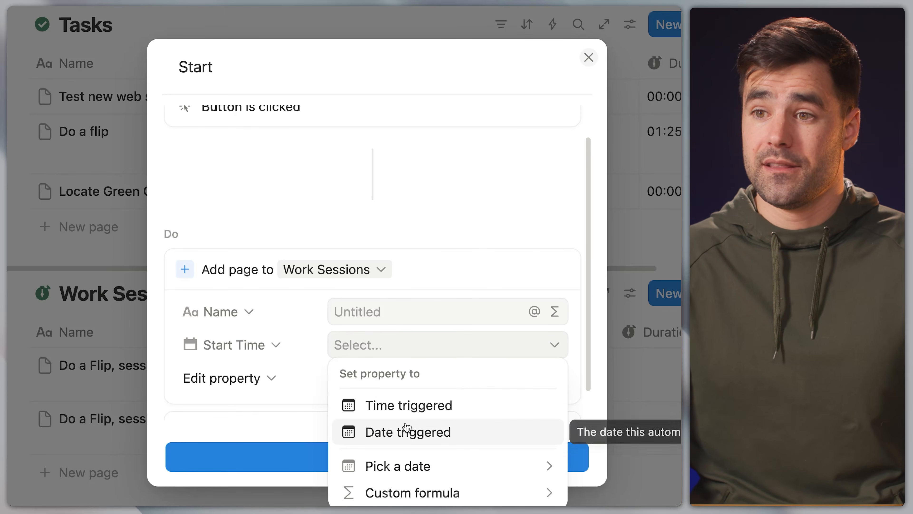
pyautogui.click(408, 406)
pyautogui.scroll(-1, 414, 396)
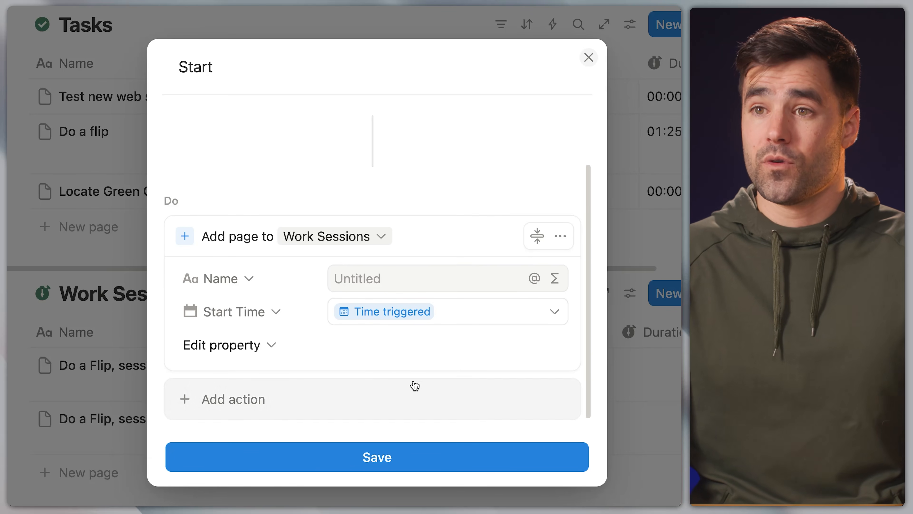
# Set the new work session's Task relation to This page in the button's action
pyautogui.click(264, 345)
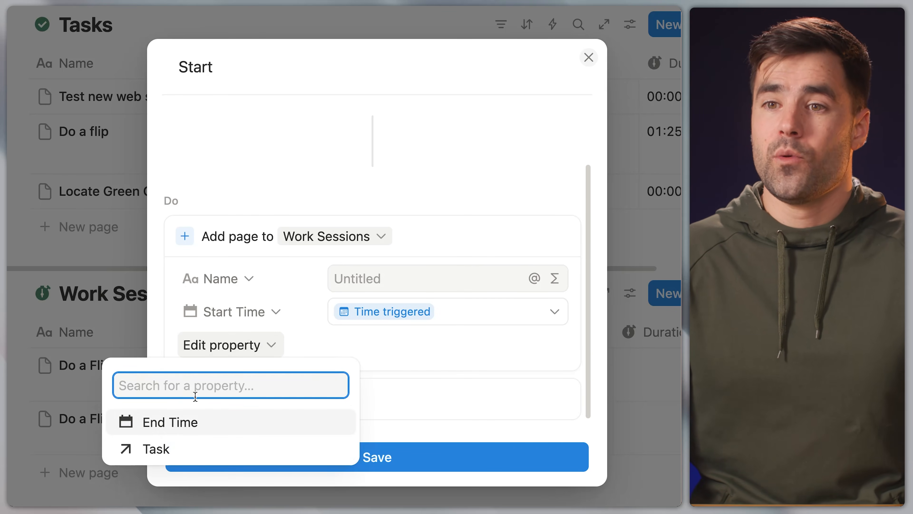
pyautogui.click(184, 450)
pyautogui.scroll(-1, 394, 326)
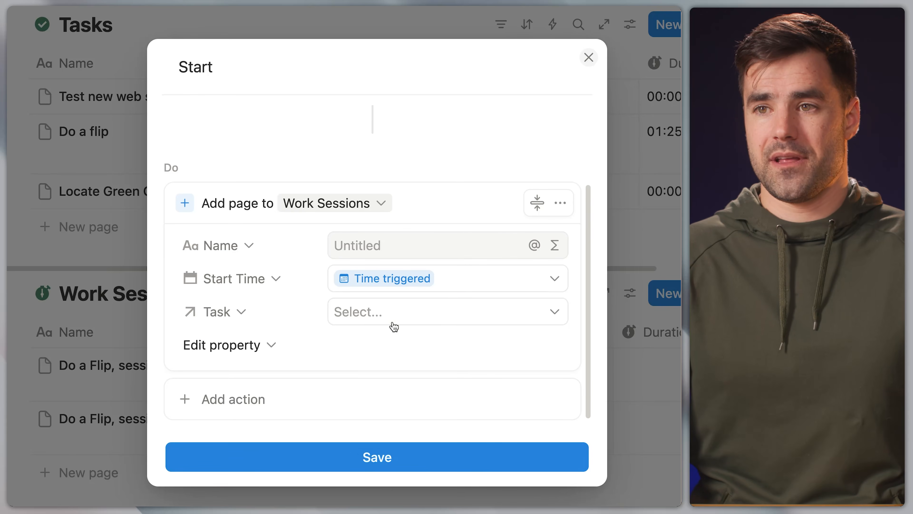
pyautogui.click(397, 316)
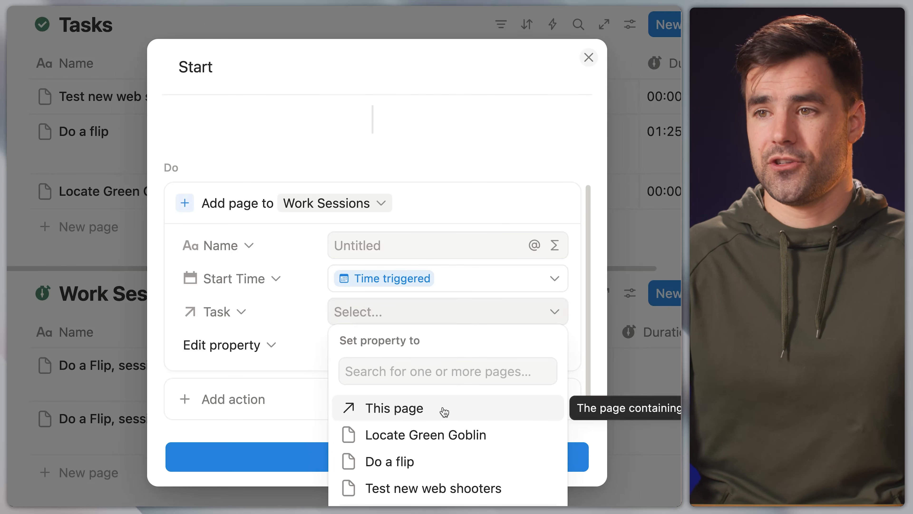
pyautogui.click(442, 410)
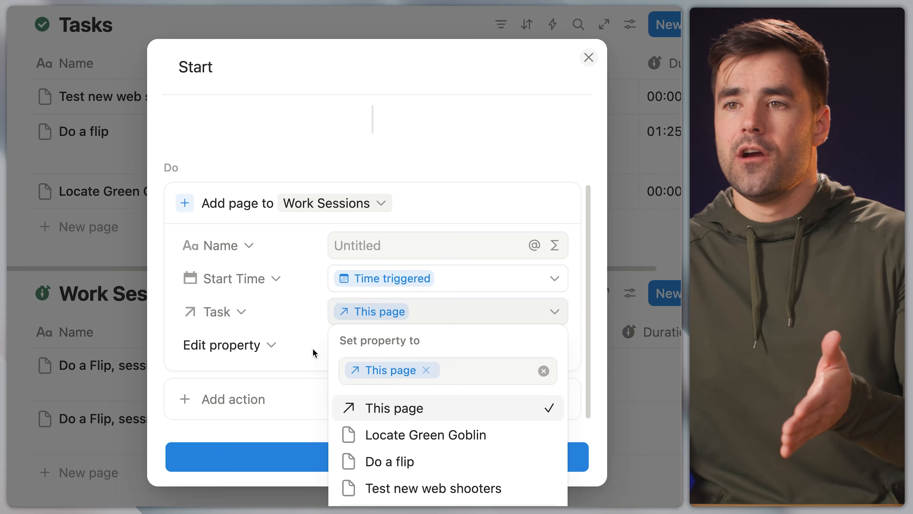
pyautogui.click(312, 352)
# Define the new work session's Name with the custom formula "Session: " + This page
pyautogui.scroll(3, 315, 371)
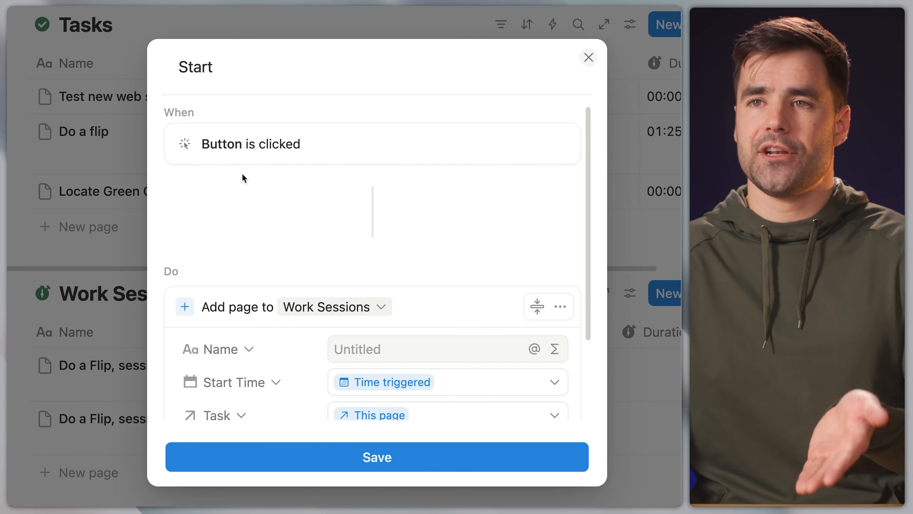
pyautogui.scroll(-1, 248, 165)
pyautogui.scroll(-2, 252, 166)
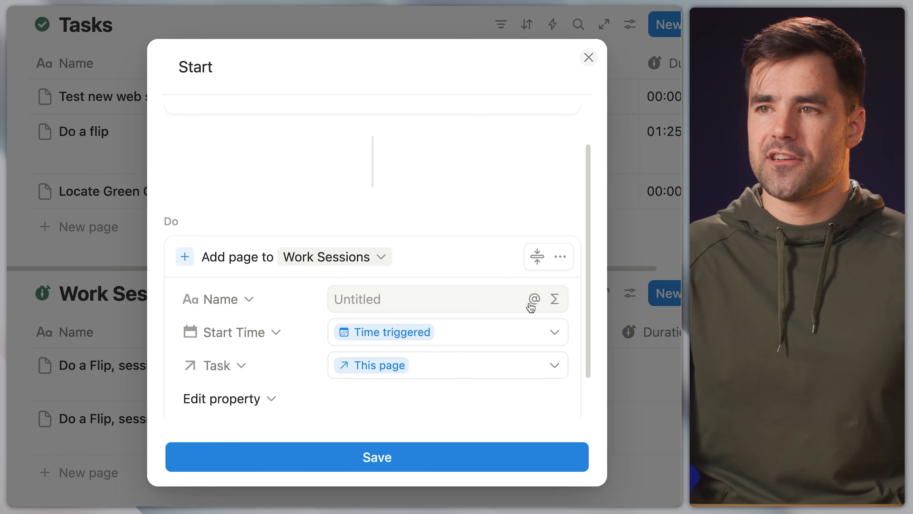
pyautogui.click(560, 300)
pyautogui.click(556, 299)
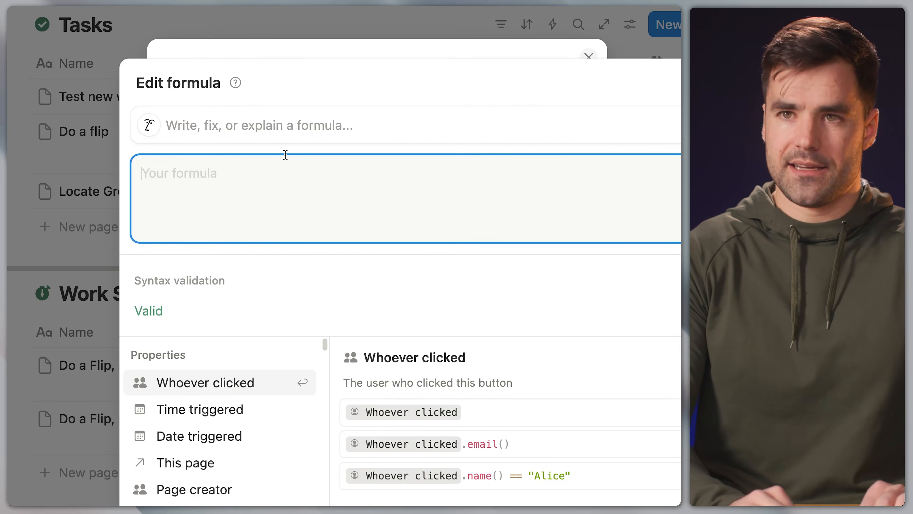
pyautogui.write('"Session: " +')
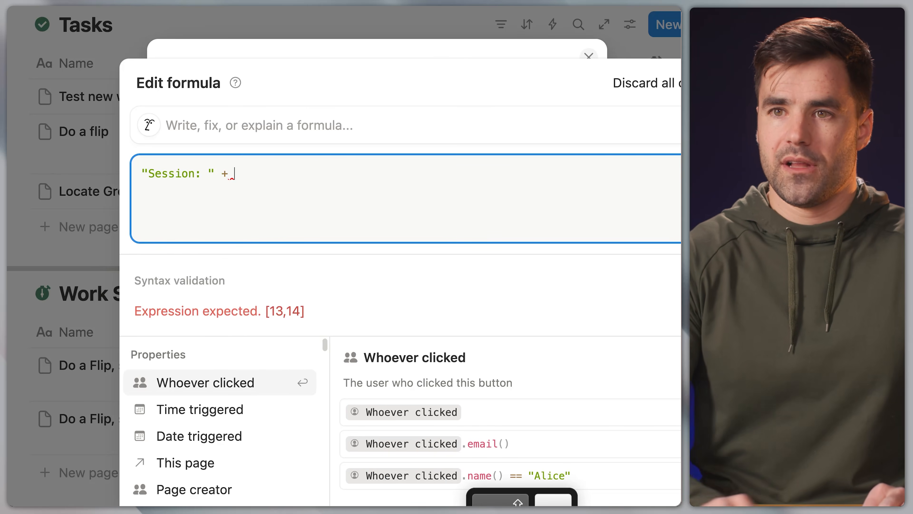
pyautogui.press('Down')
pyautogui.press('Down')
pyautogui.press('Down')
pyautogui.press('Return')
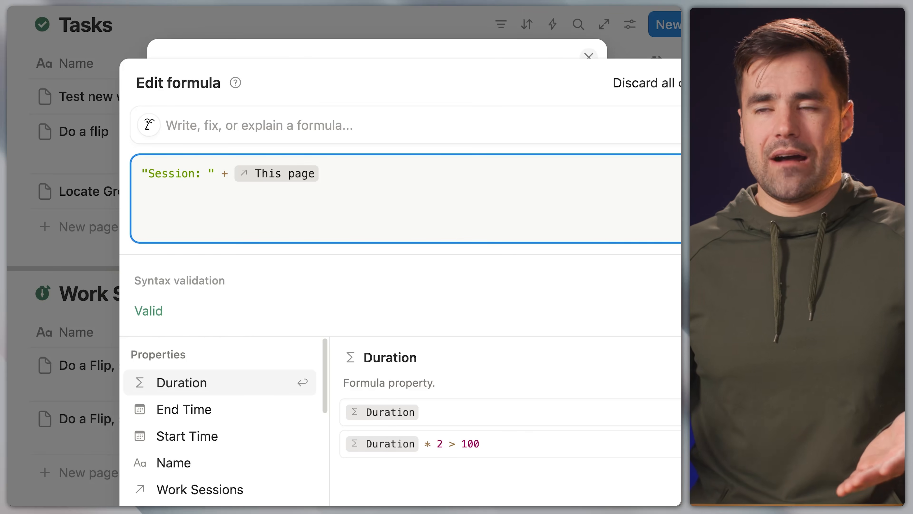
pyautogui.click(747, 83)
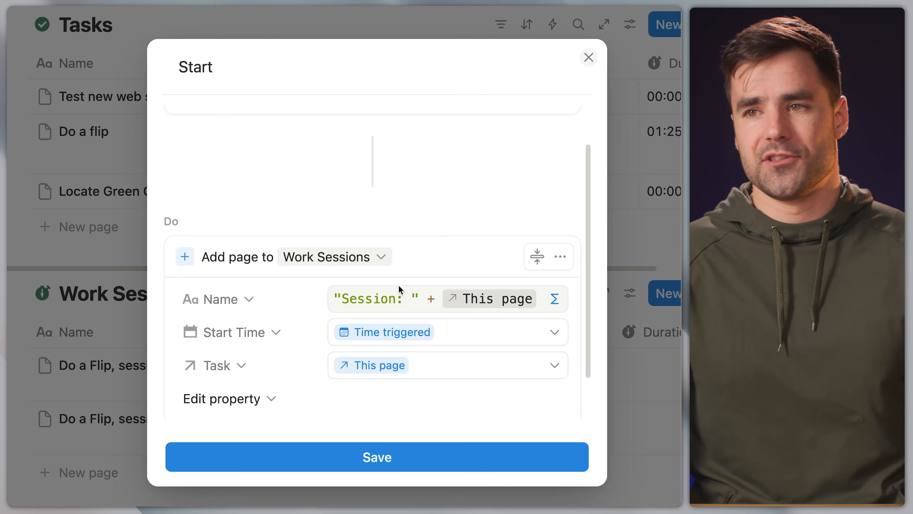
# Save the Start button's automation and return to the Tasks and Work Sessions tables
pyautogui.scroll(-1, 460, 306)
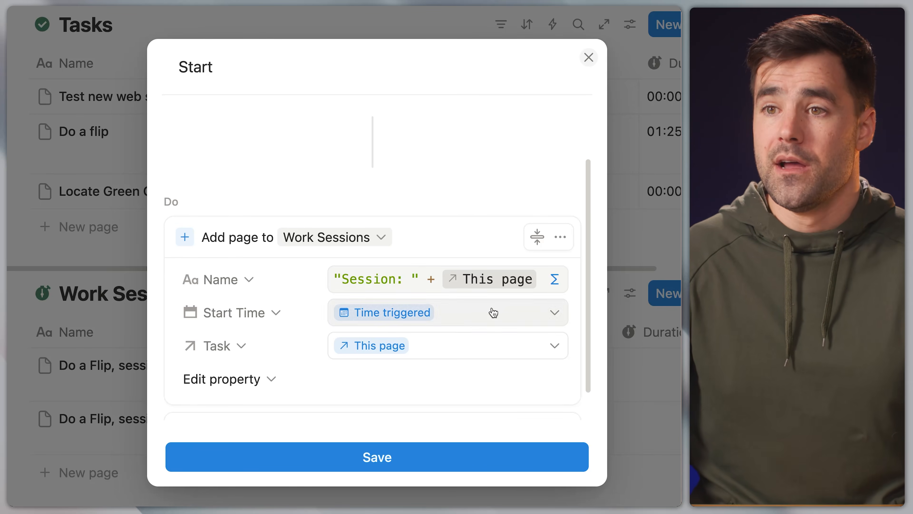
pyautogui.click(433, 463)
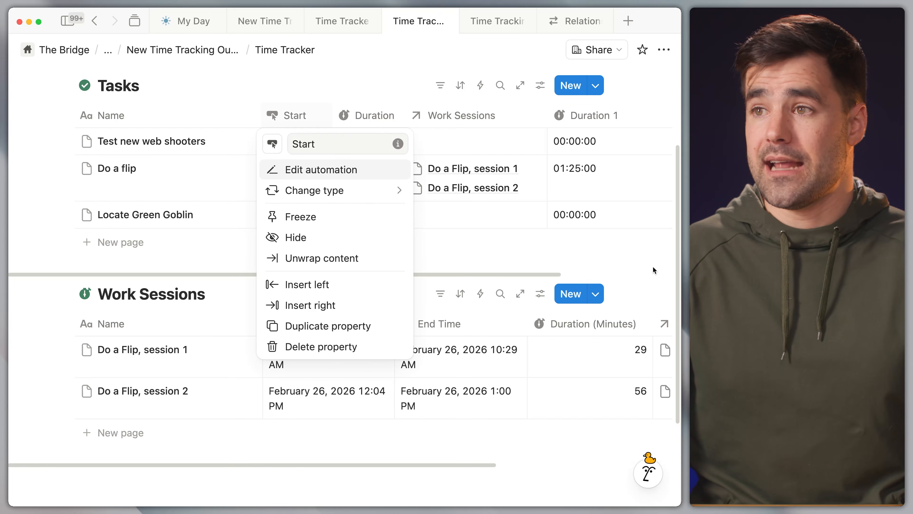
pyautogui.click(652, 267)
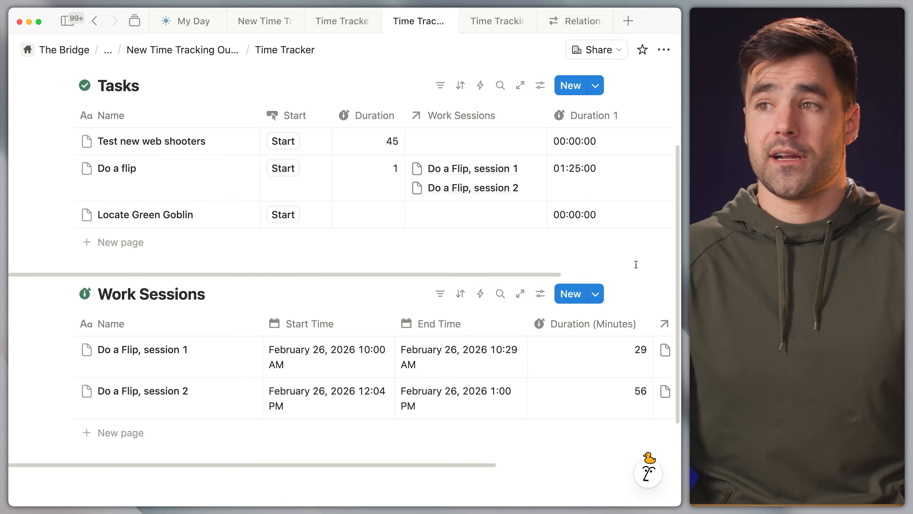
# Start a work session for the Locate Green Goblin task and check the new entry's name, start time and task relation in Work Sessions
pyautogui.click(293, 219)
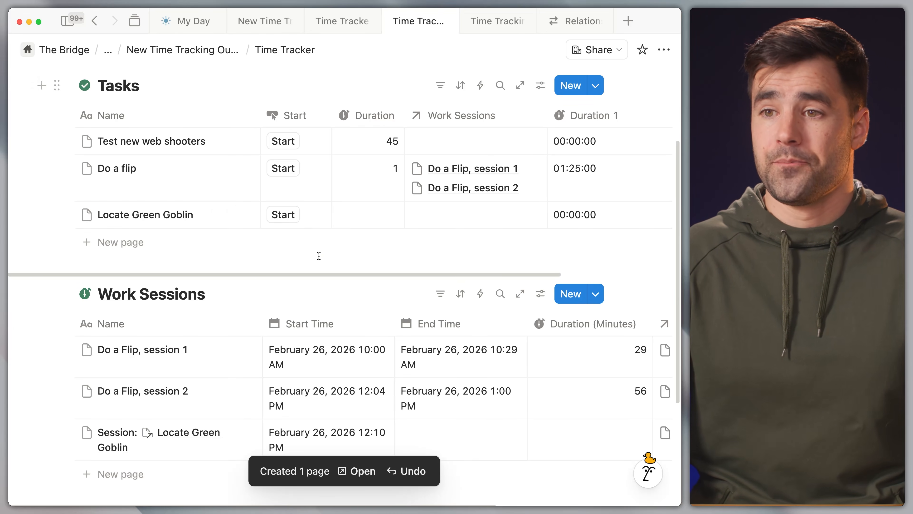
pyautogui.scroll(-2, 324, 259)
pyautogui.scroll(-1, 332, 266)
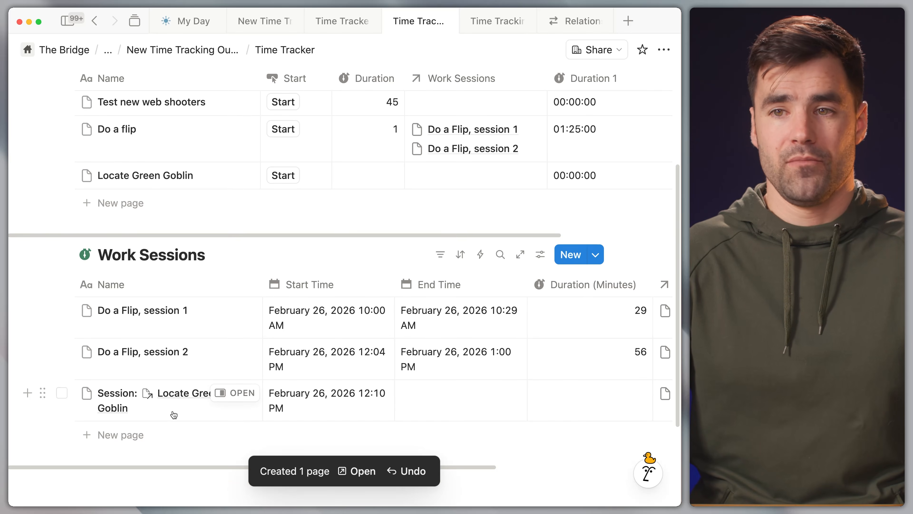
pyautogui.scroll(-2, 313, 396)
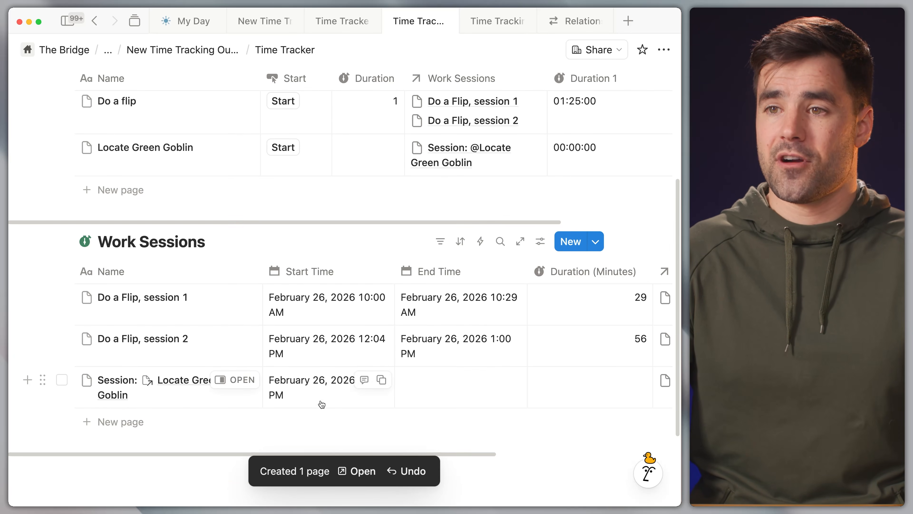
pyautogui.hscroll(2, 336, 397)
pyautogui.hscroll(5, 336, 397)
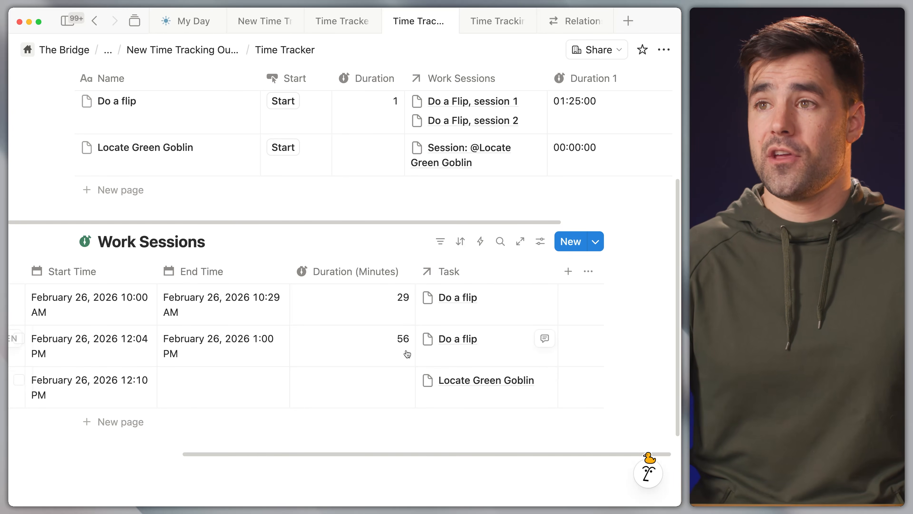
# Duplicate the Start button property in the Tasks table and rename the copy End
pyautogui.scroll(4, 407, 347)
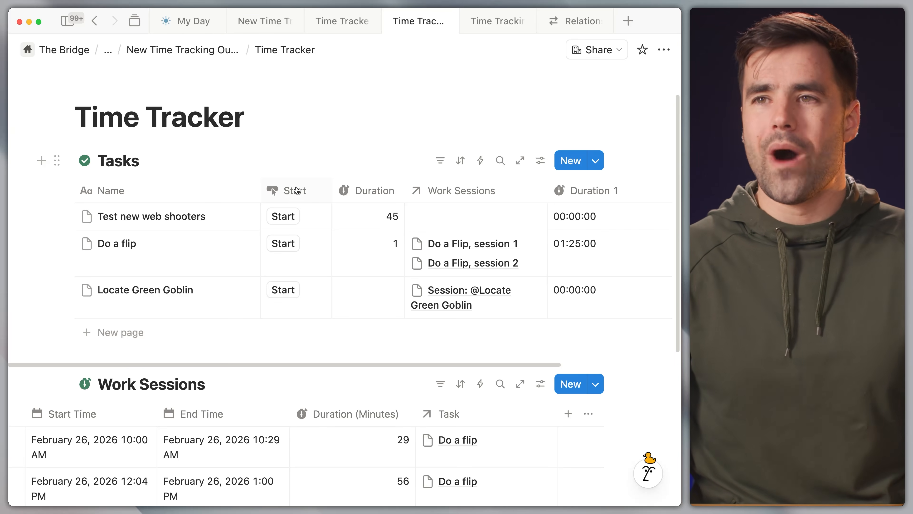
pyautogui.click(303, 190)
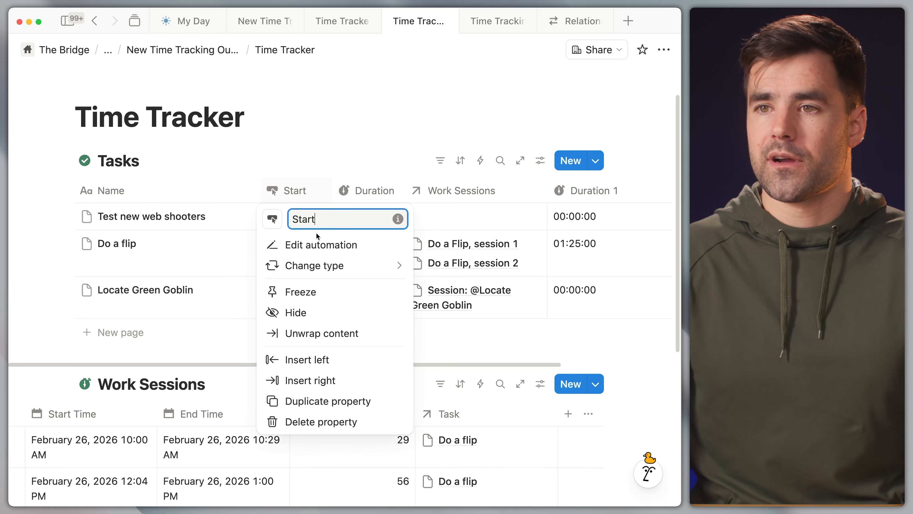
pyautogui.click(338, 400)
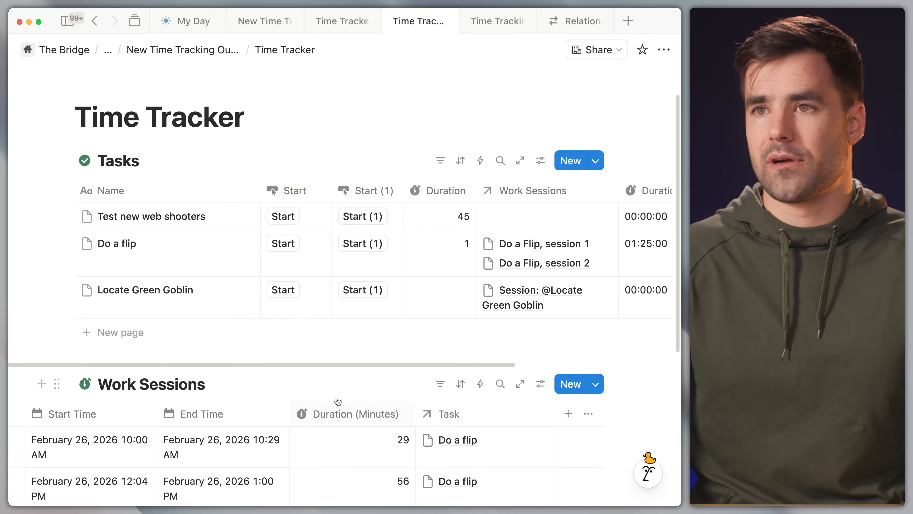
pyautogui.click(367, 190)
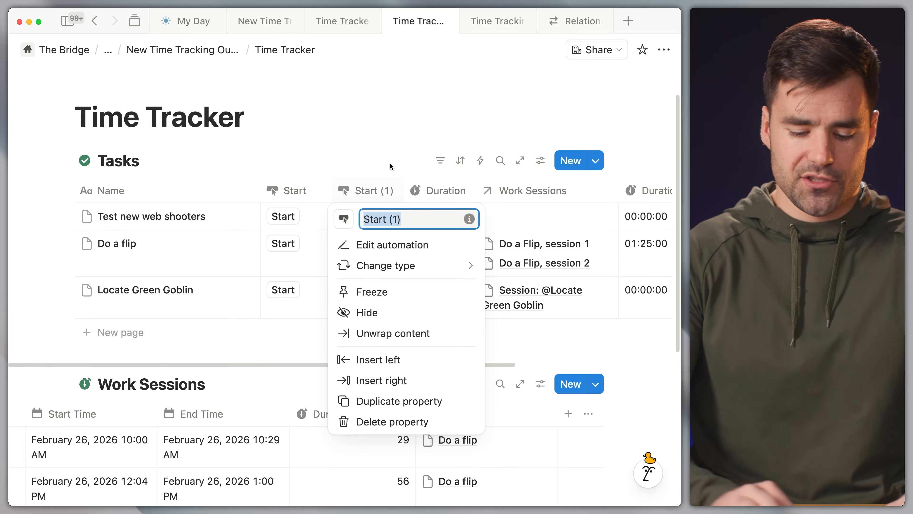
pyautogui.write('End')
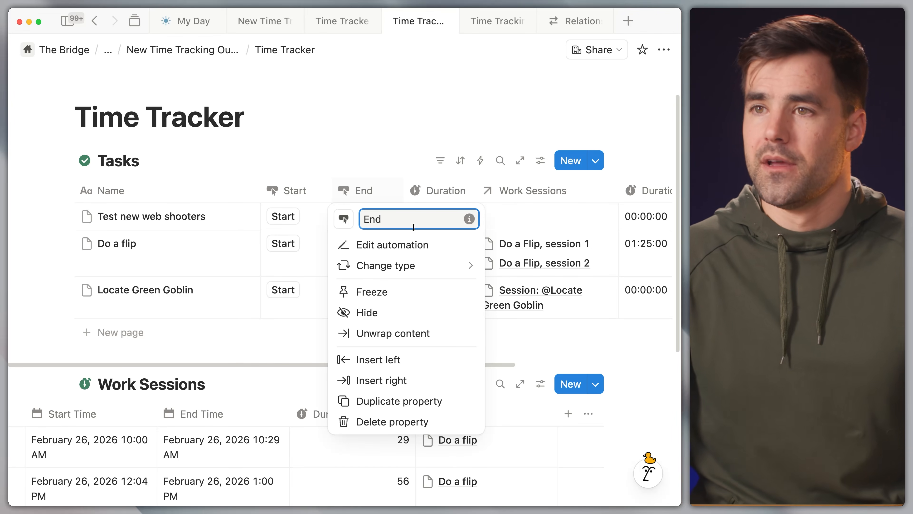
# Delete the inherited action that adds a page to Work Sessions from the End button's automation
pyautogui.click(433, 246)
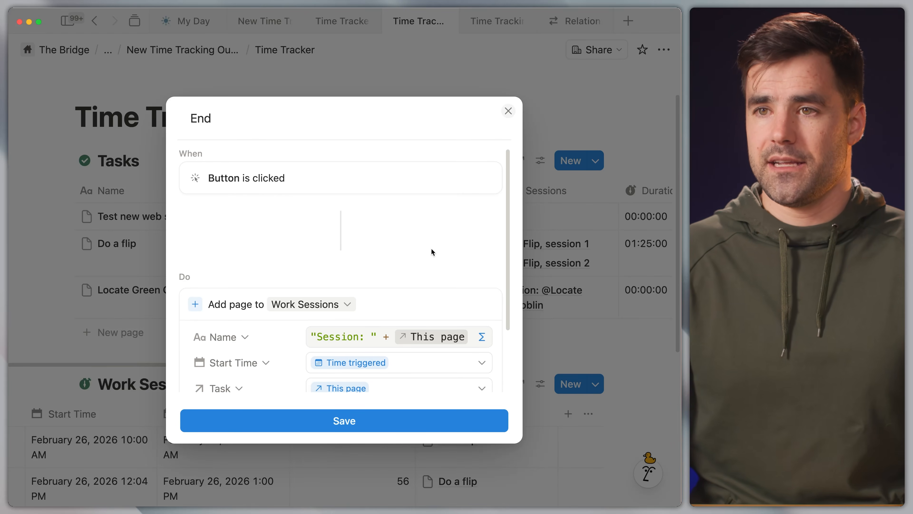
pyautogui.scroll(-2, 431, 248)
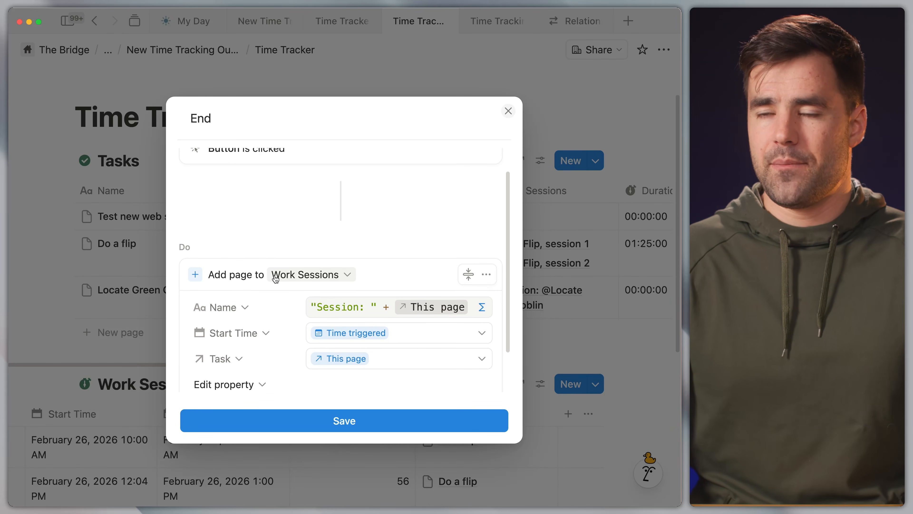
pyautogui.scroll(-2, 269, 282)
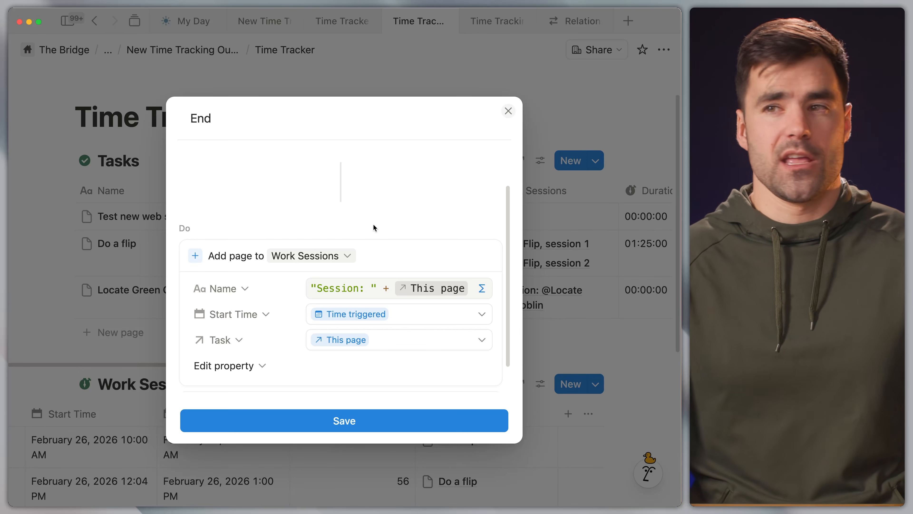
pyautogui.moveTo(486, 256)
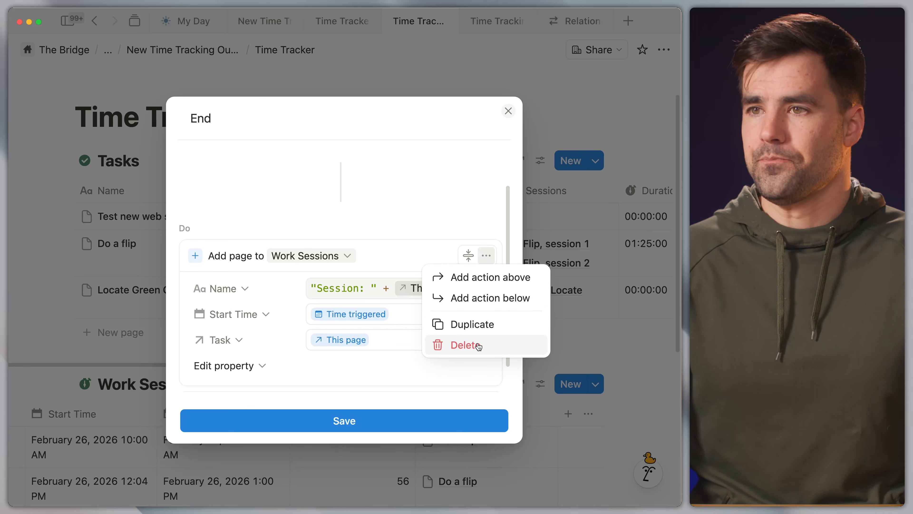
pyautogui.click(465, 345)
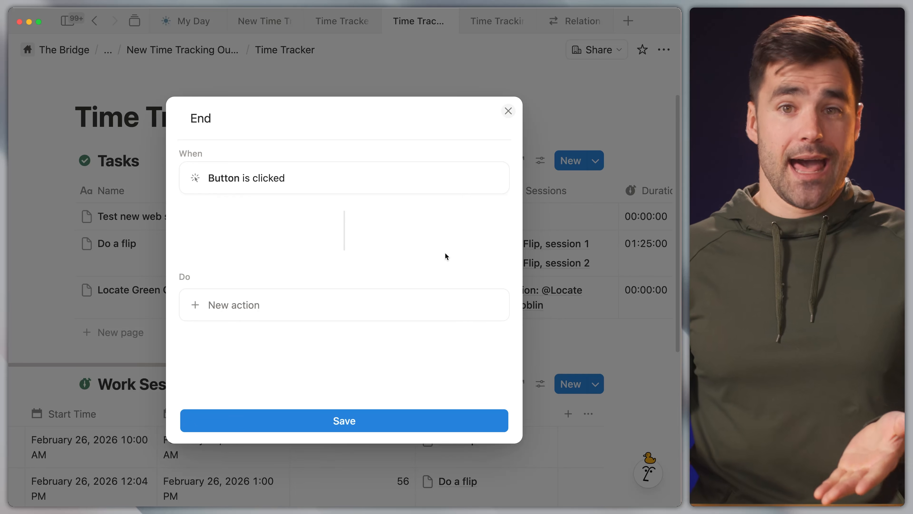
# Add an action to the End button that edits pages in the Work Sessions database of the Time Tracker
pyautogui.click(304, 300)
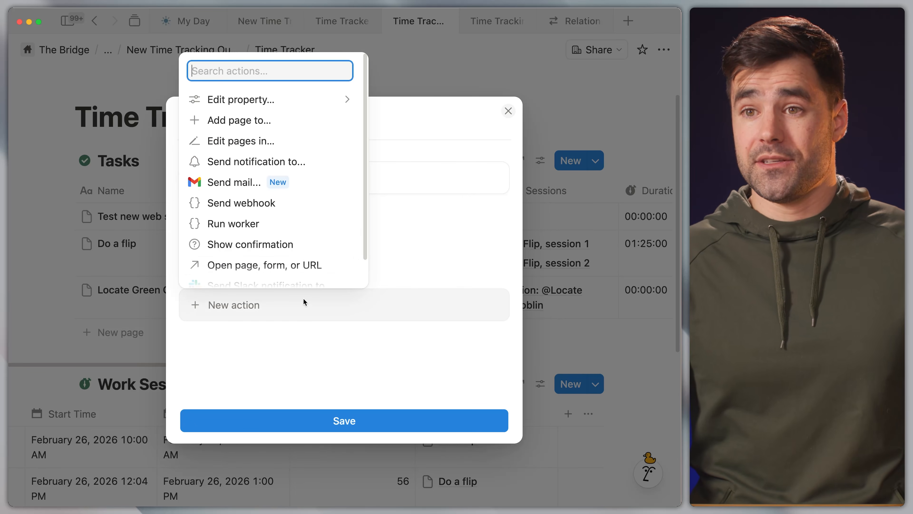
pyautogui.click(256, 140)
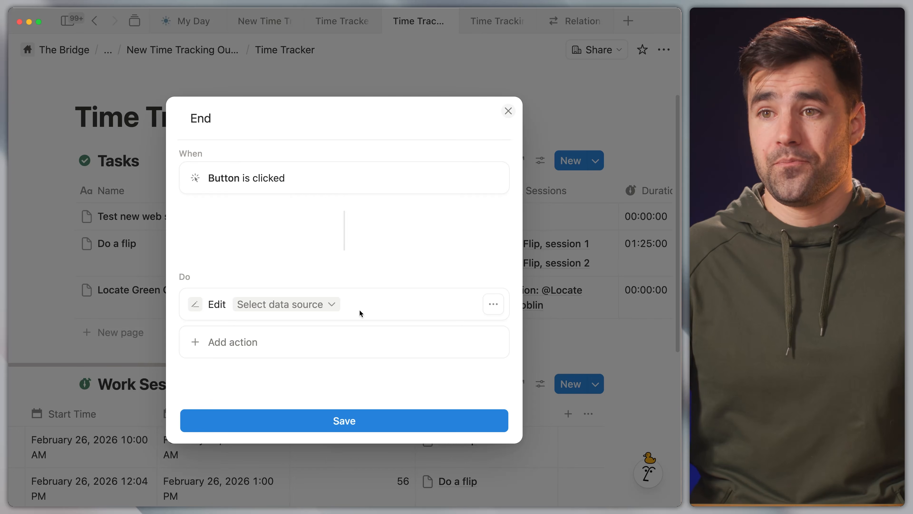
pyautogui.click(321, 305)
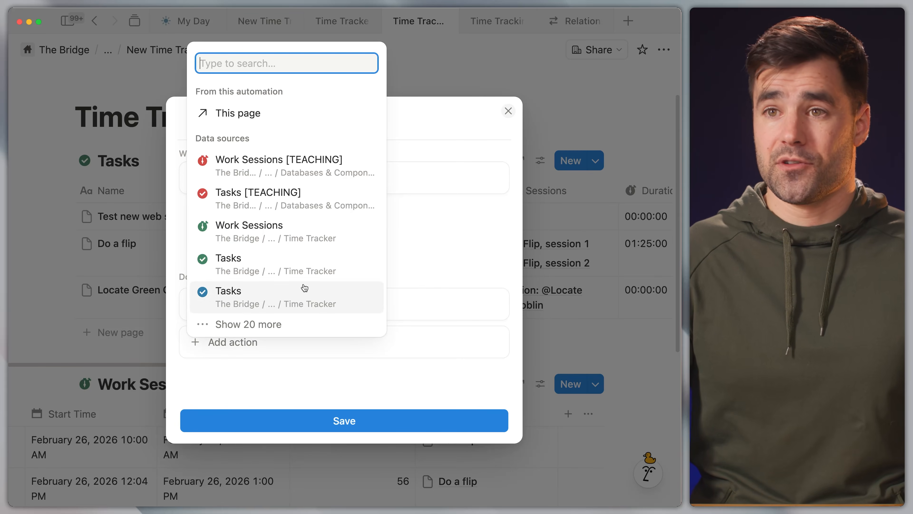
pyautogui.click(337, 229)
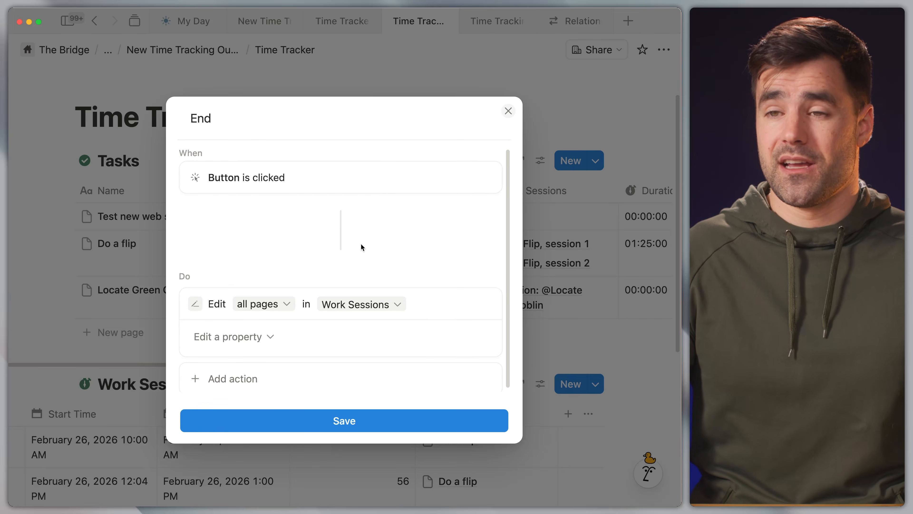
# Filter the edit action to Work Sessions pages where End Time is empty
pyautogui.click(275, 300)
pyautogui.click(212, 324)
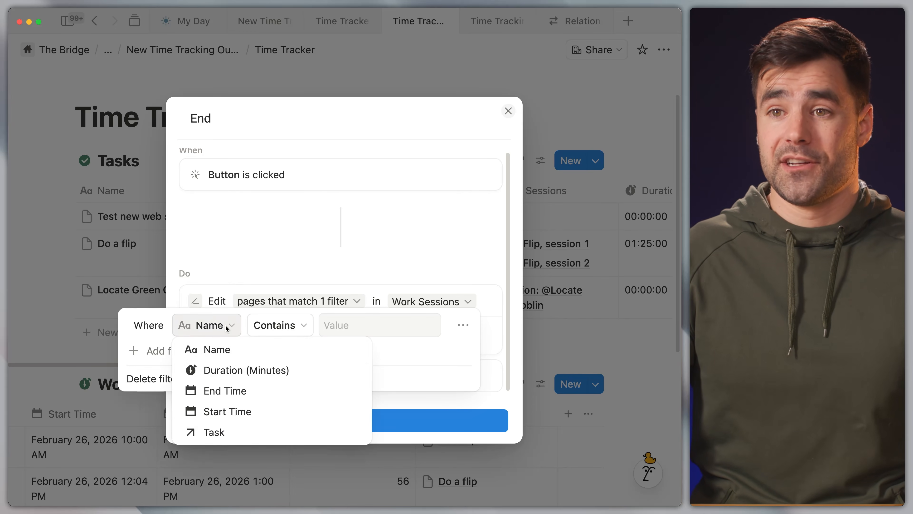
pyautogui.click(226, 389)
pyautogui.click(310, 326)
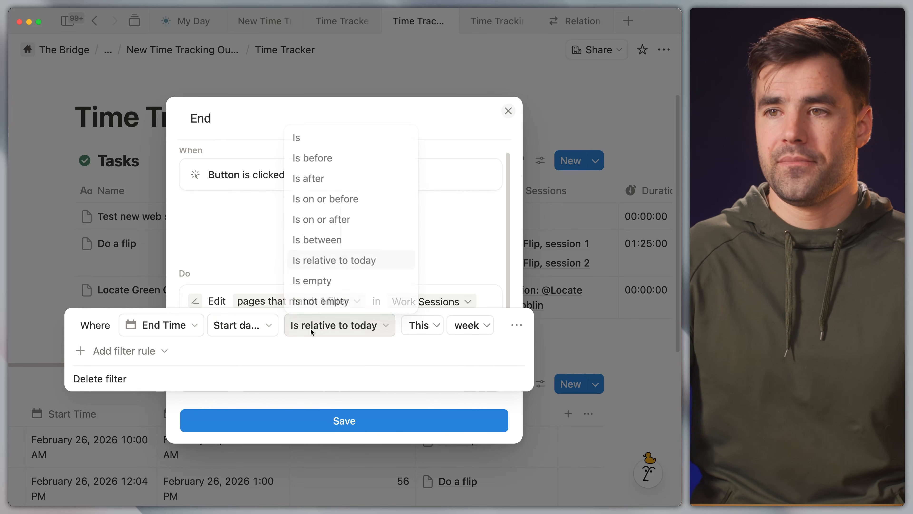
pyautogui.click(325, 281)
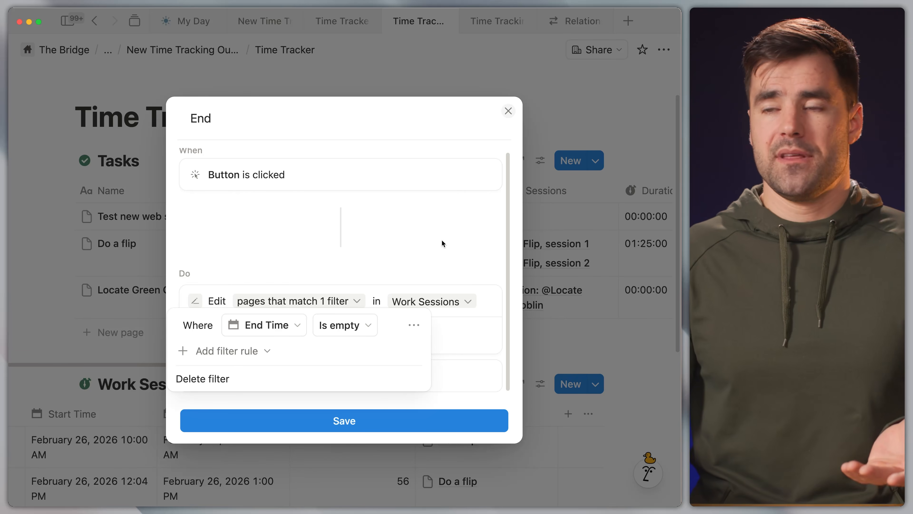
pyautogui.press('Escape')
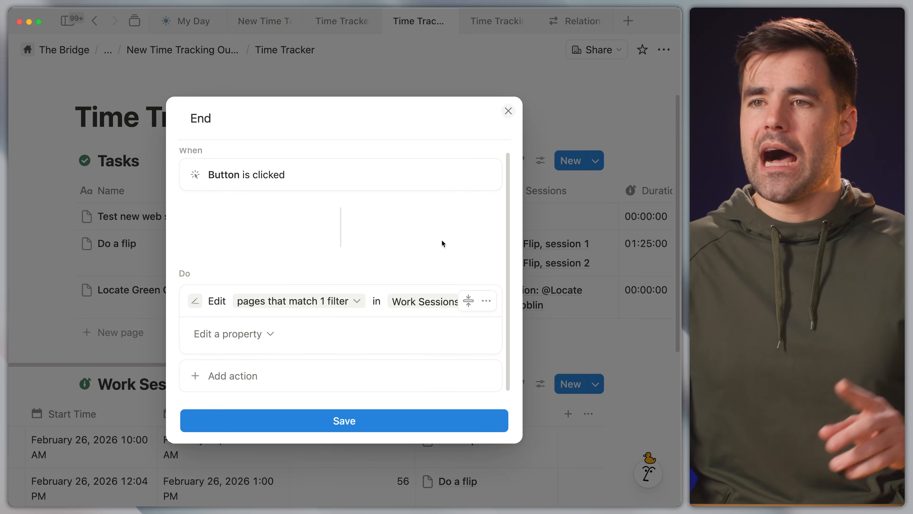
# Delete the filtered edit-pages action from the End button's automation
pyautogui.click(486, 300)
pyautogui.click(323, 318)
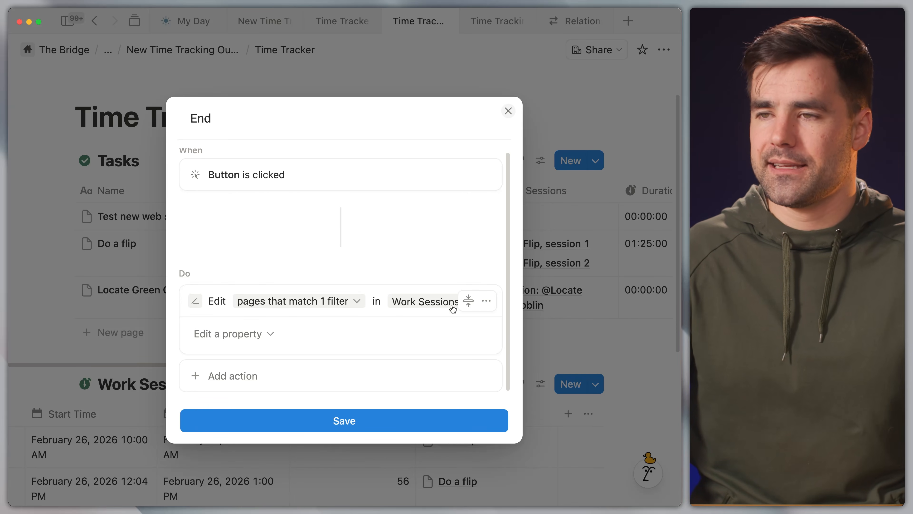
pyautogui.click(487, 301)
pyautogui.click(479, 388)
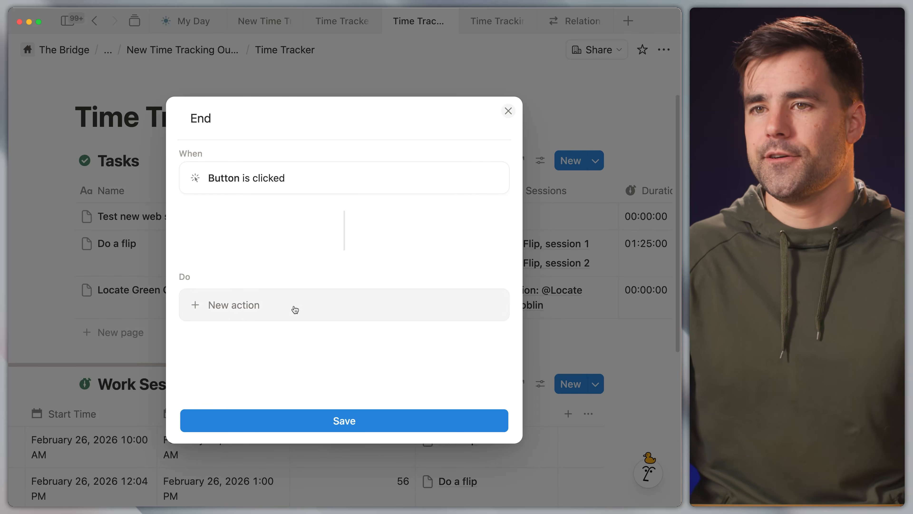
# Add a Define variables action to the End button's automation
pyautogui.click(299, 313)
pyautogui.scroll(-2, 305, 261)
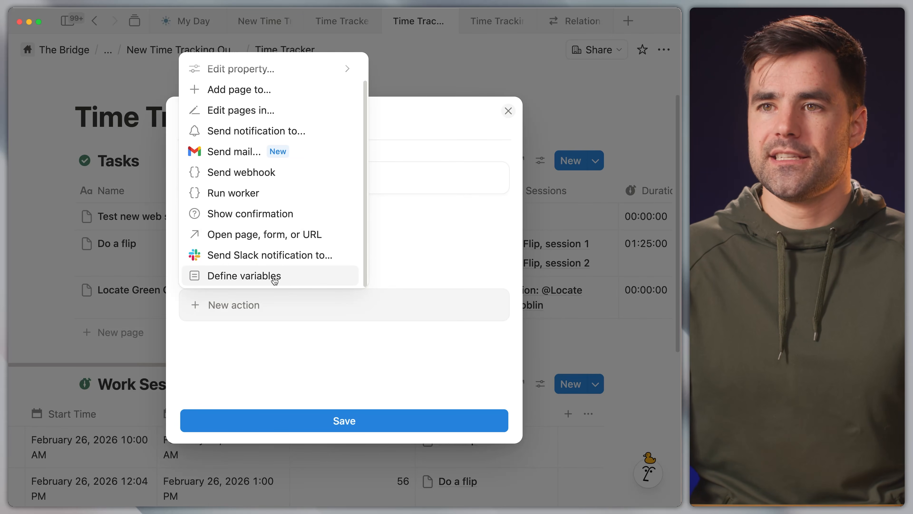
pyautogui.click(296, 276)
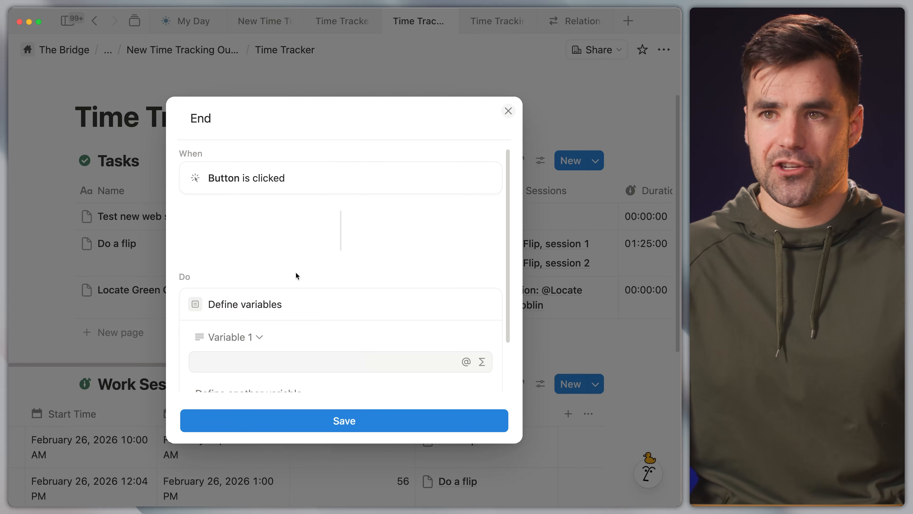
pyautogui.scroll(-2, 431, 266)
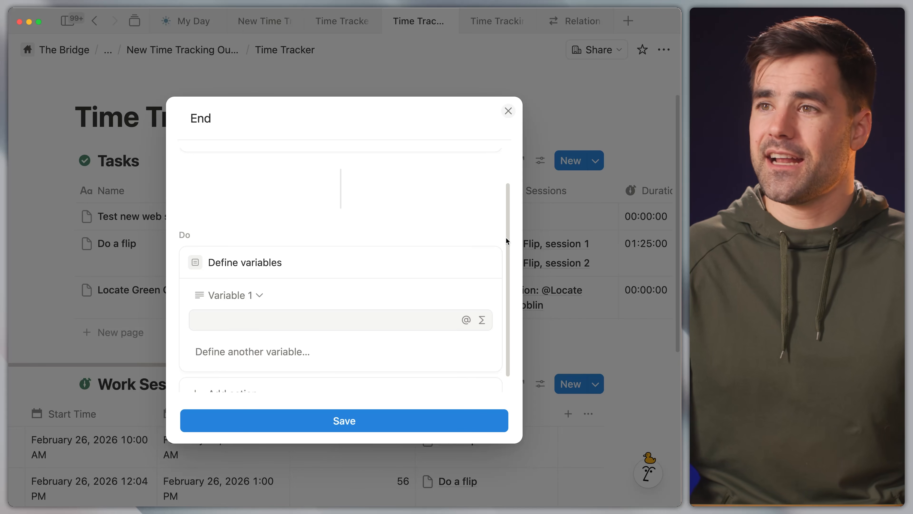
pyautogui.scroll(-1, 507, 249)
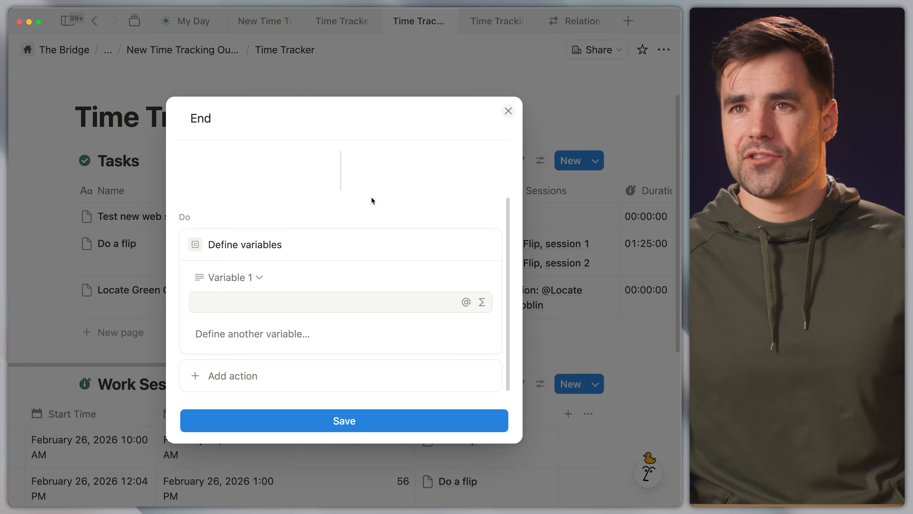
pyautogui.scroll(1, 374, 194)
pyautogui.scroll(1, 505, 230)
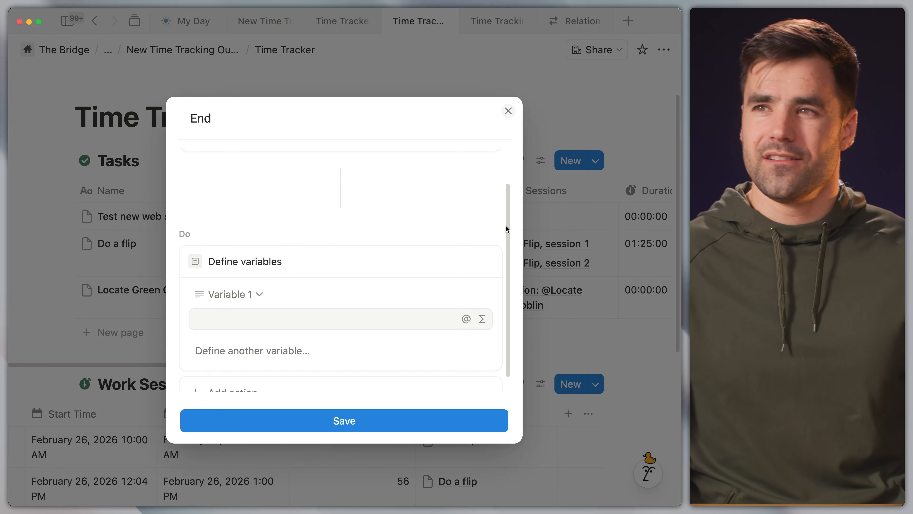
pyautogui.scroll(-1, 467, 223)
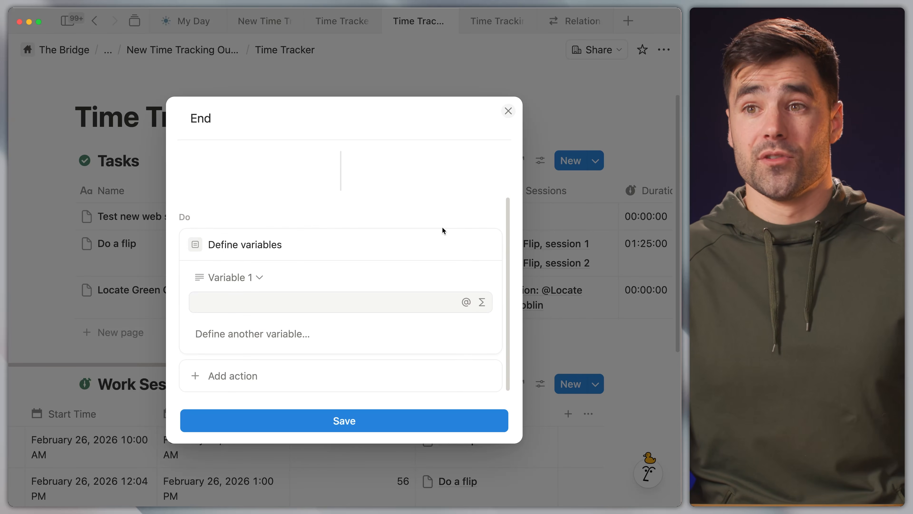
# Rename the action's first variable Current Session and open its formula editor
pyautogui.click(260, 277)
pyautogui.press('super+a')
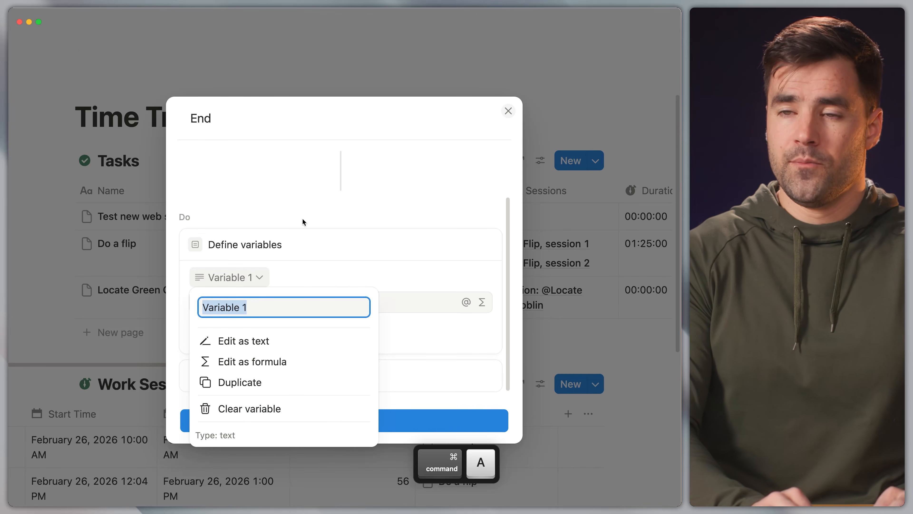
pyautogui.write('Current Session')
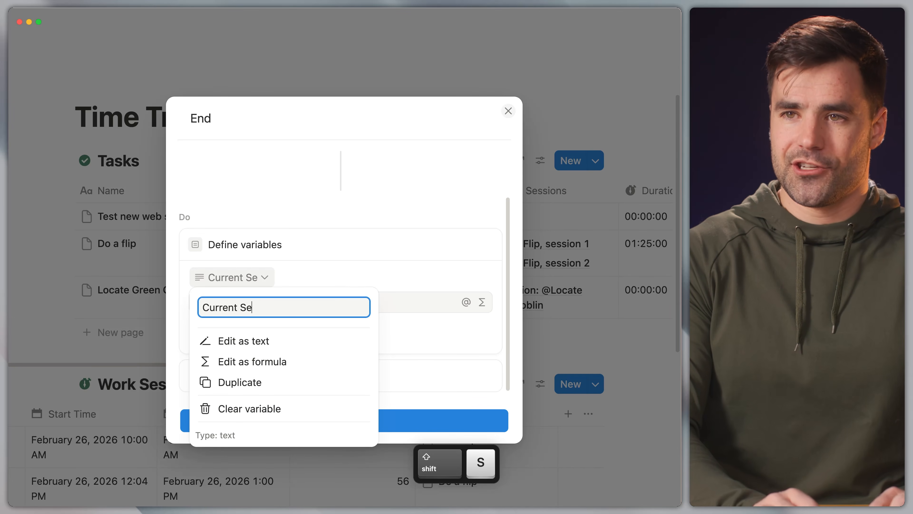
pyautogui.press('Return')
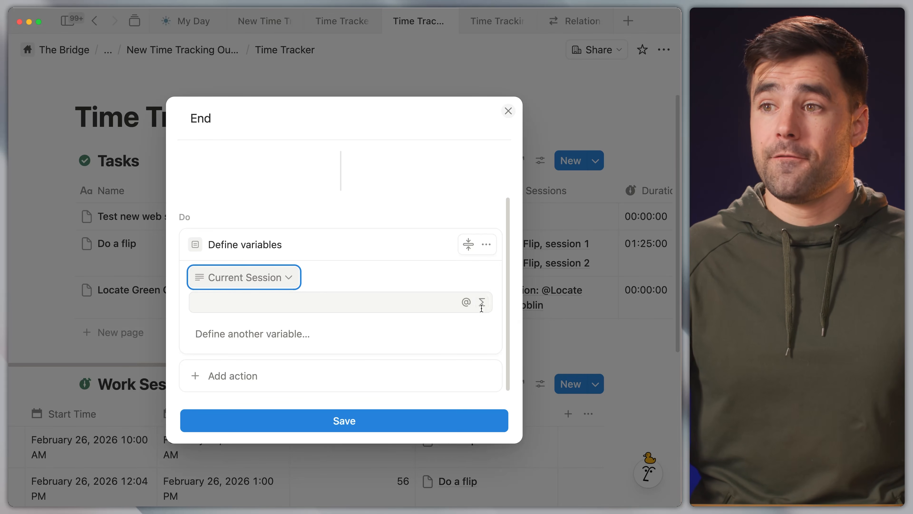
pyautogui.click(510, 311)
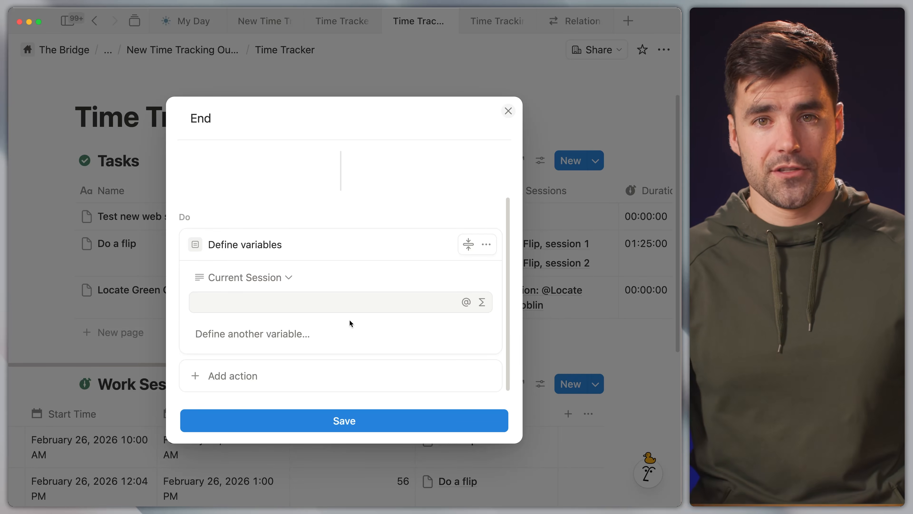
pyautogui.click(482, 303)
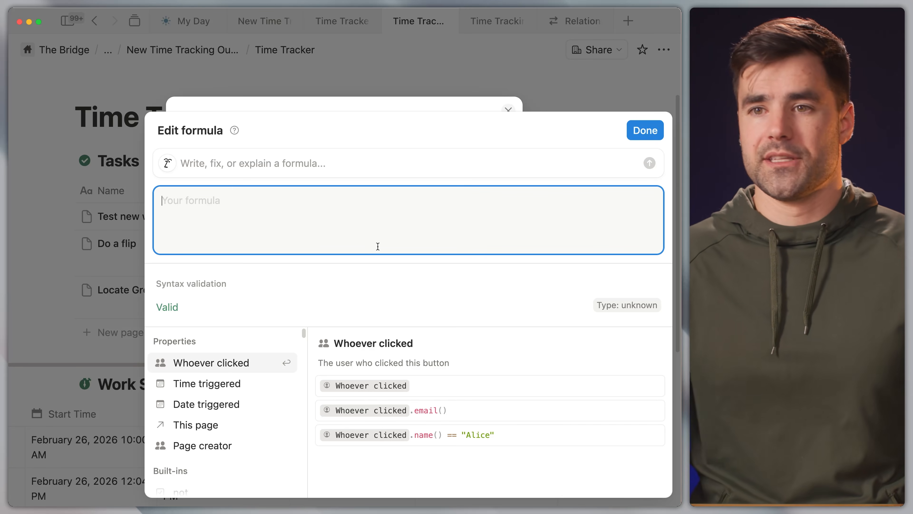
# Reference this page's Work Sessions relation in the Current Session formula
pyautogui.press('Down')
pyautogui.press('Down')
pyautogui.press('Down')
pyautogui.press('Down')
pyautogui.press('Up')
pyautogui.press('Return')
pyautogui.write('.')
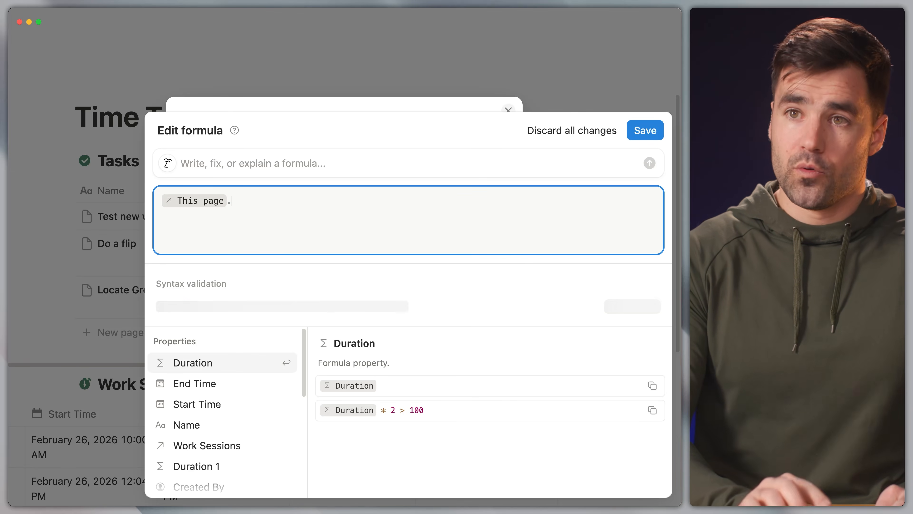
pyautogui.press('Down')
pyautogui.press('Down')
pyautogui.press('Down')
pyautogui.press('Down')
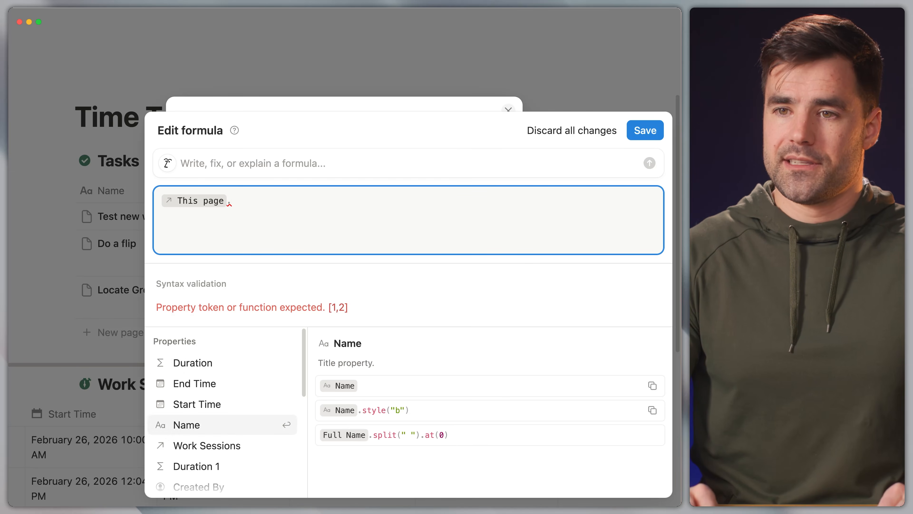
pyautogui.press('Return')
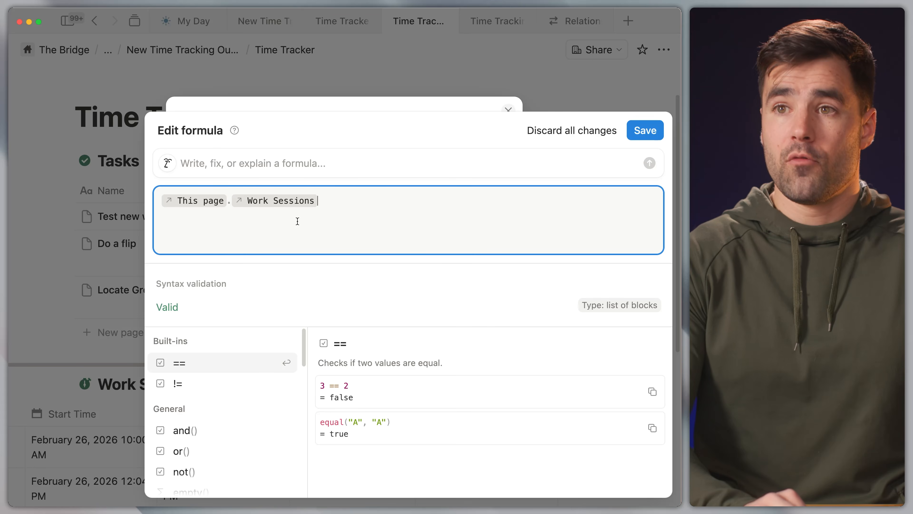
# Filter the formula's work sessions to those where current End Time == empty() and save the formula
pyautogui.write('.filter()')
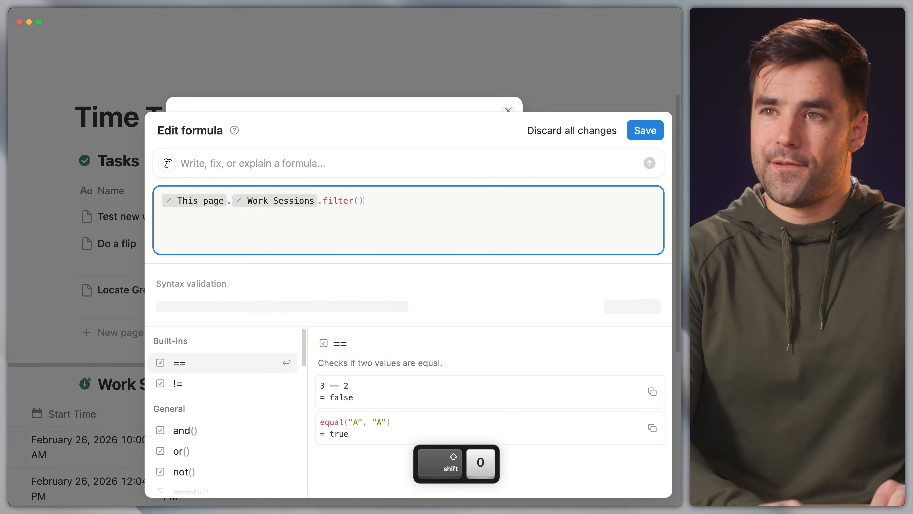
pyautogui.press('Left')
pyautogui.hotkey('shift', 'Return')
pyautogui.write('current.')
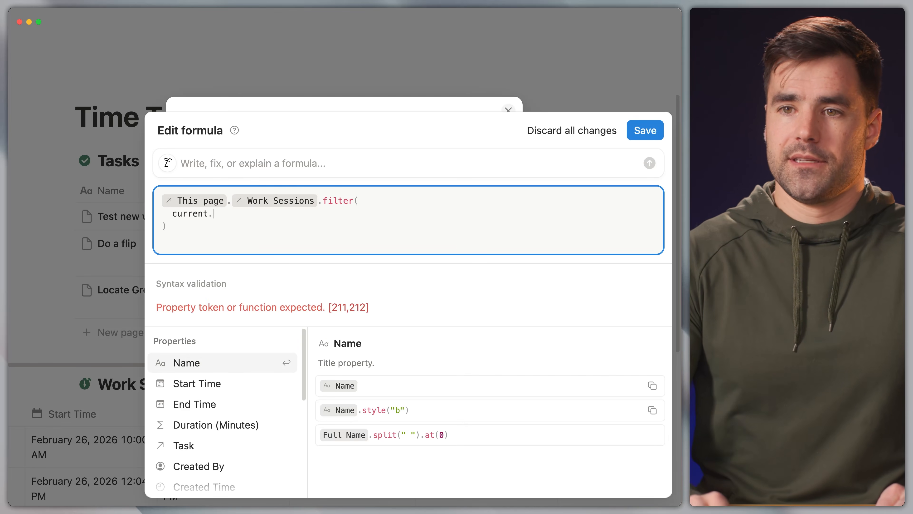
pyautogui.press('Down')
pyautogui.press('Down')
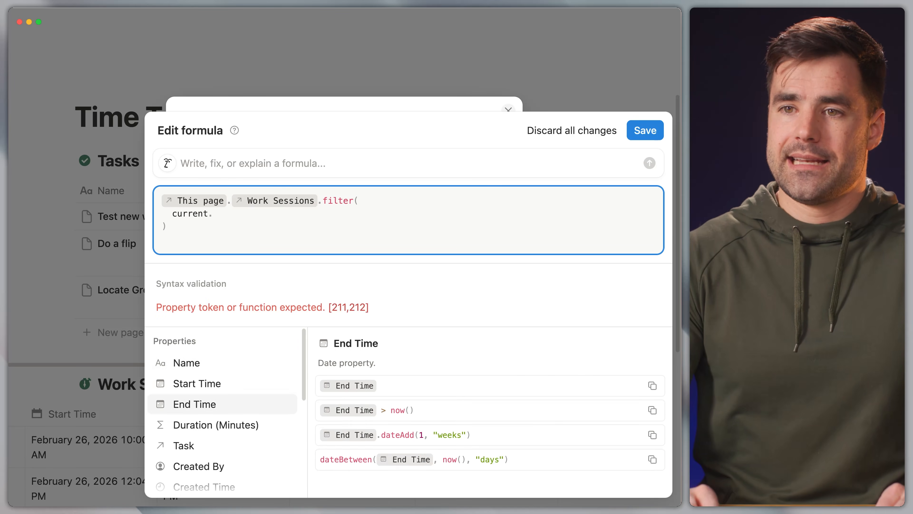
pyautogui.press('Return')
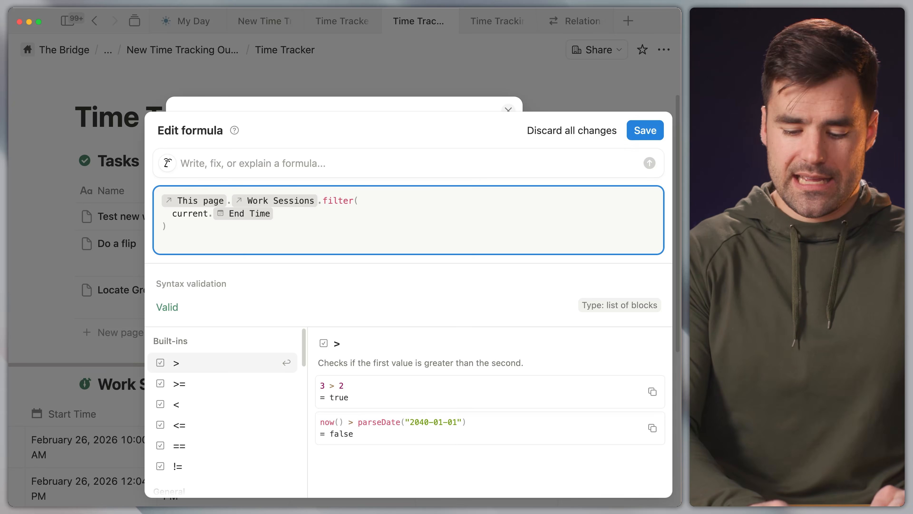
pyautogui.write('== empty()')
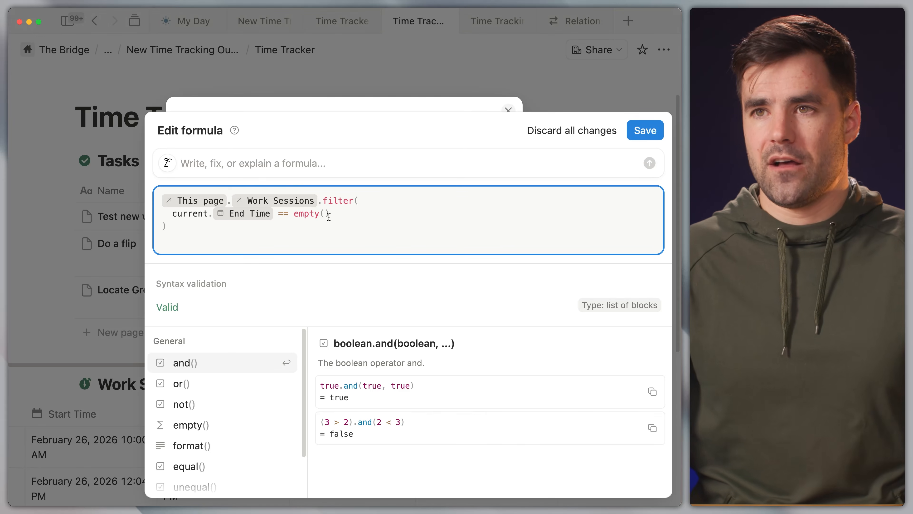
pyautogui.click(288, 216)
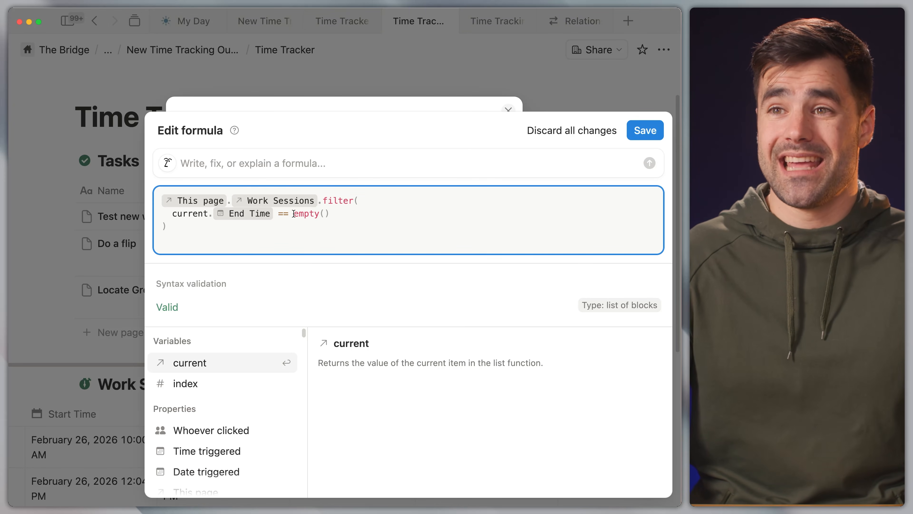
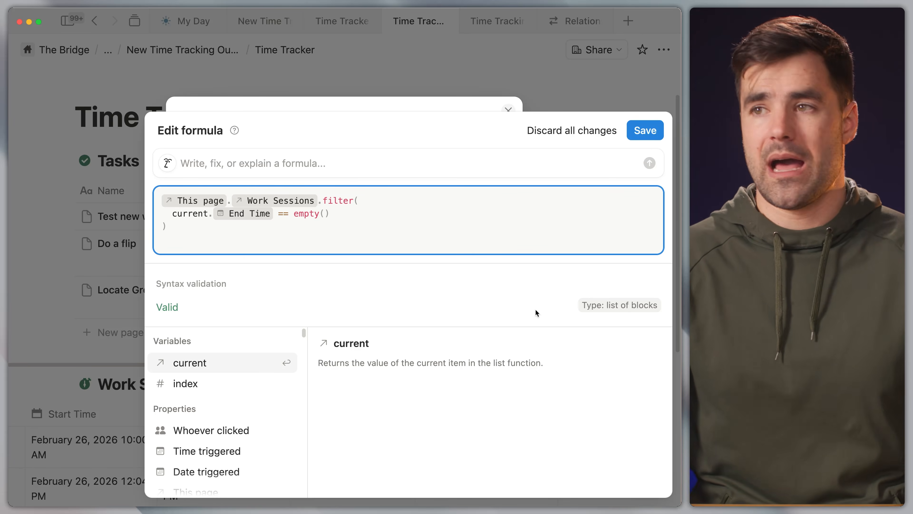
pyautogui.click(647, 129)
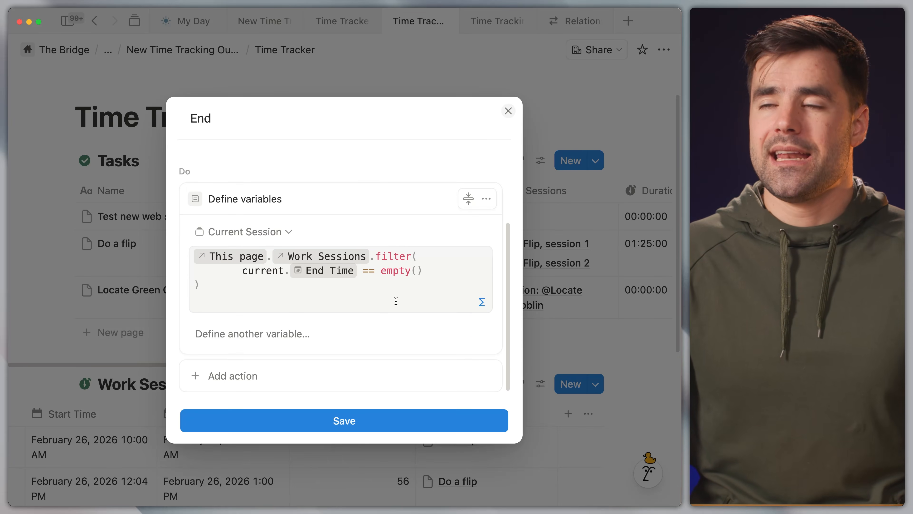
# Add an edit-pages action below the variables in the End button's automation
pyautogui.click(276, 376)
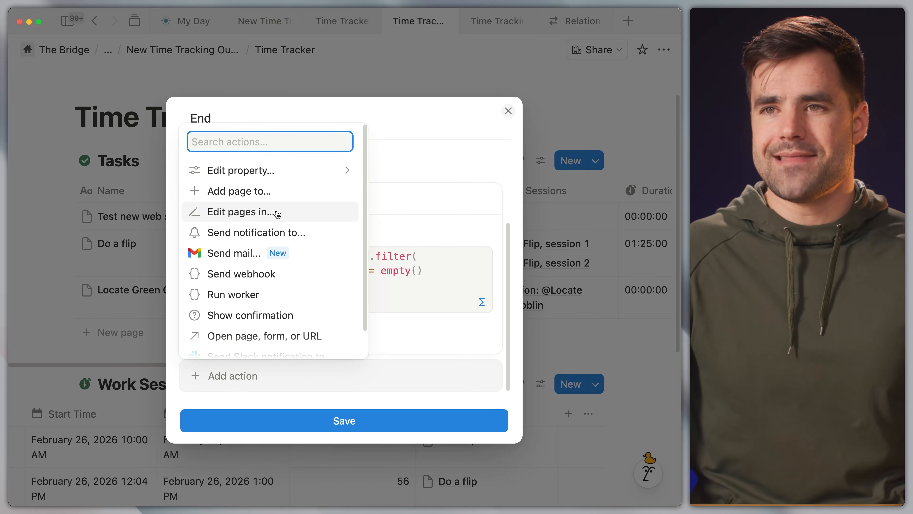
pyautogui.click(291, 213)
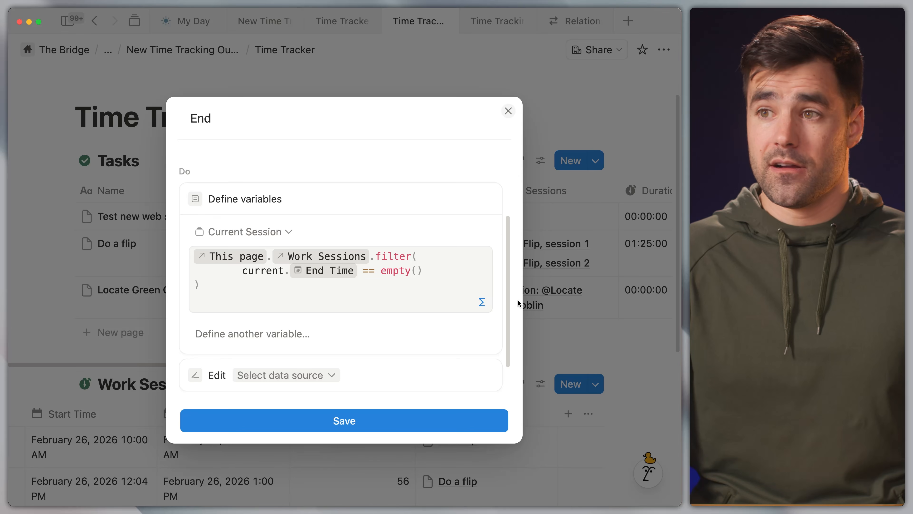
pyautogui.scroll(-2, 508, 291)
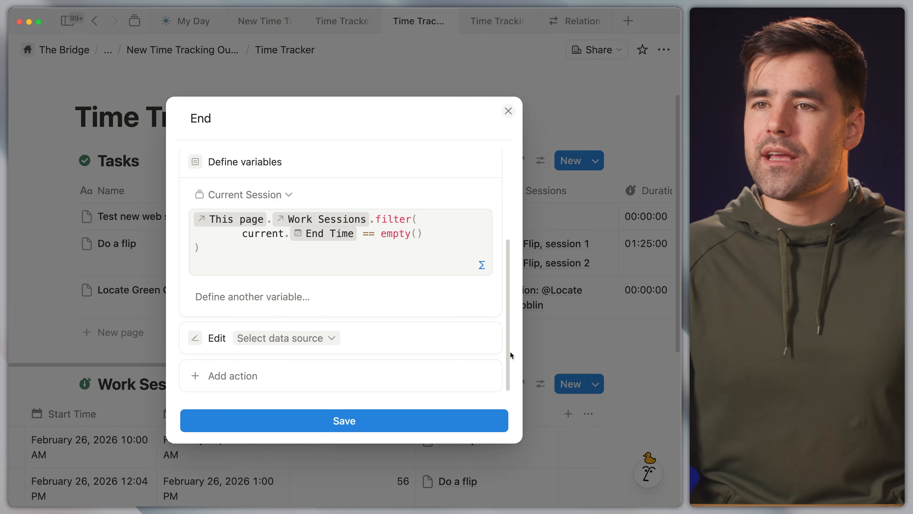
# Review the Current Session variable's formula in the End automation without changing it
pyautogui.click(332, 340)
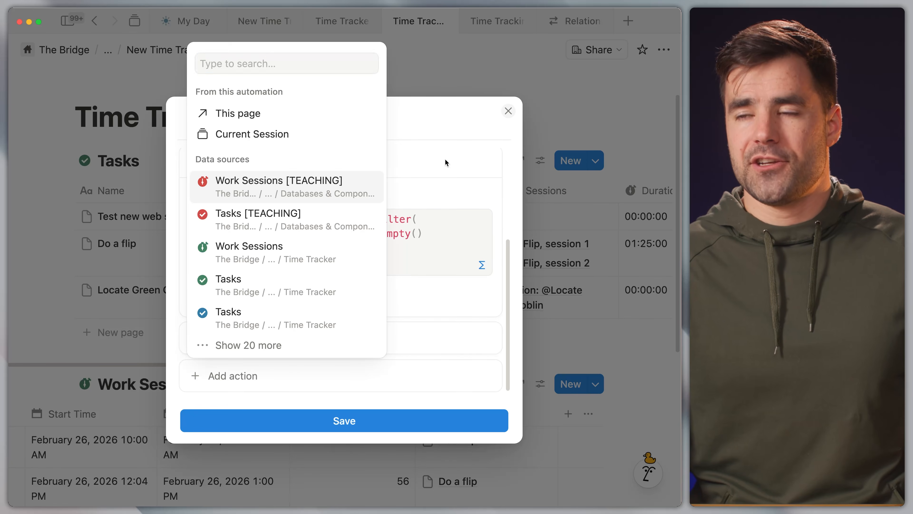
pyautogui.click(404, 185)
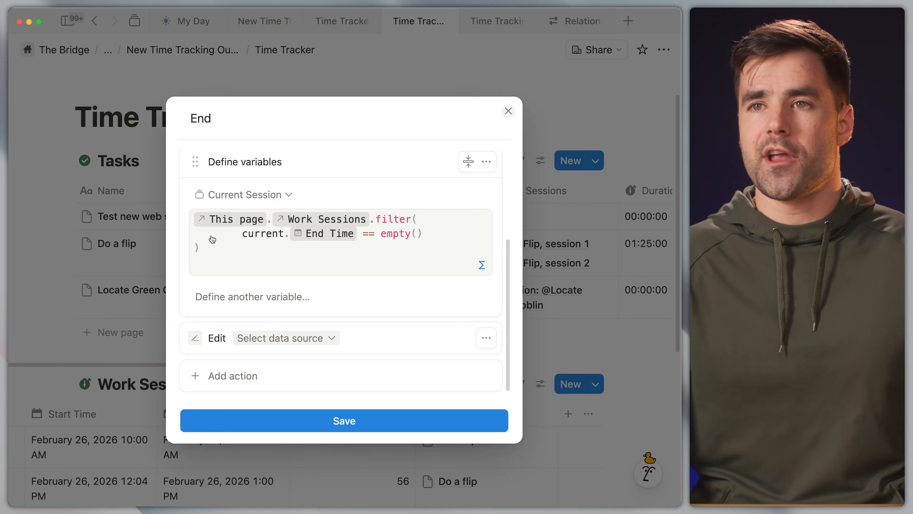
pyautogui.scroll(1, 296, 210)
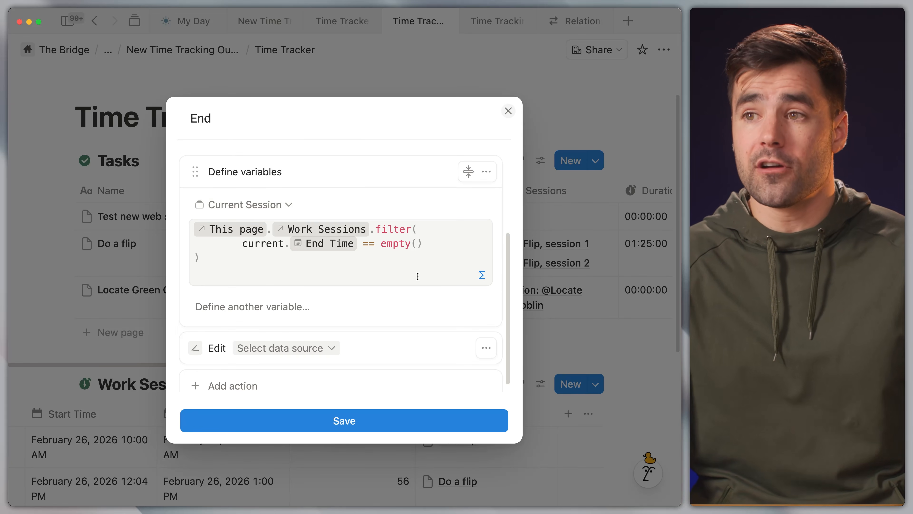
pyautogui.click(483, 275)
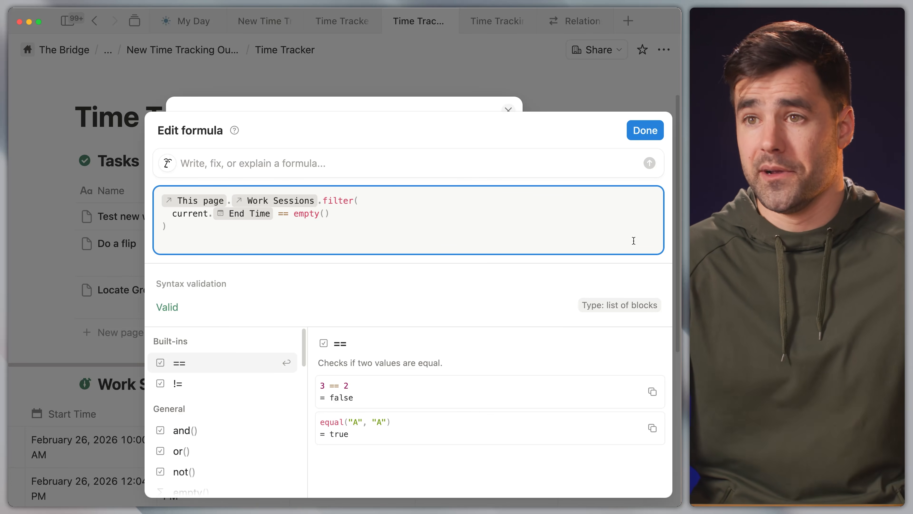
pyautogui.click(644, 131)
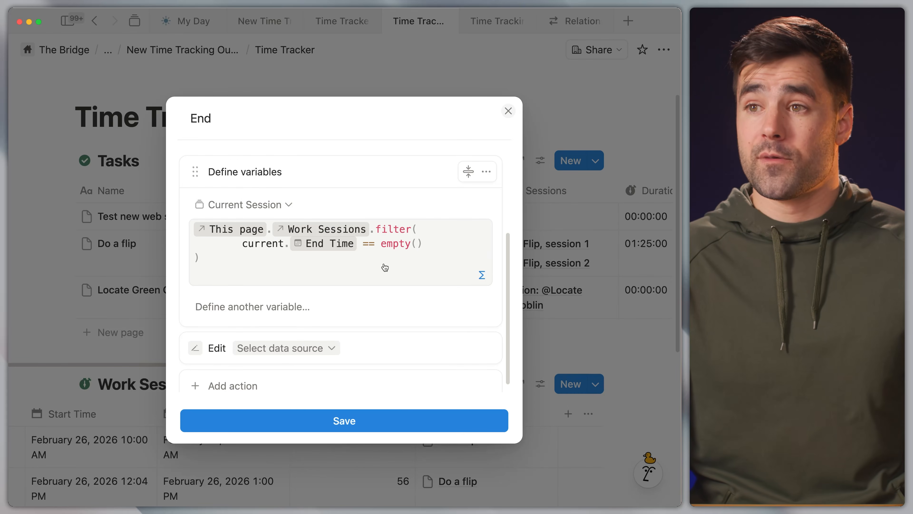
# Choose the Current Session variable as the edit action's target
pyautogui.scroll(-1, 508, 286)
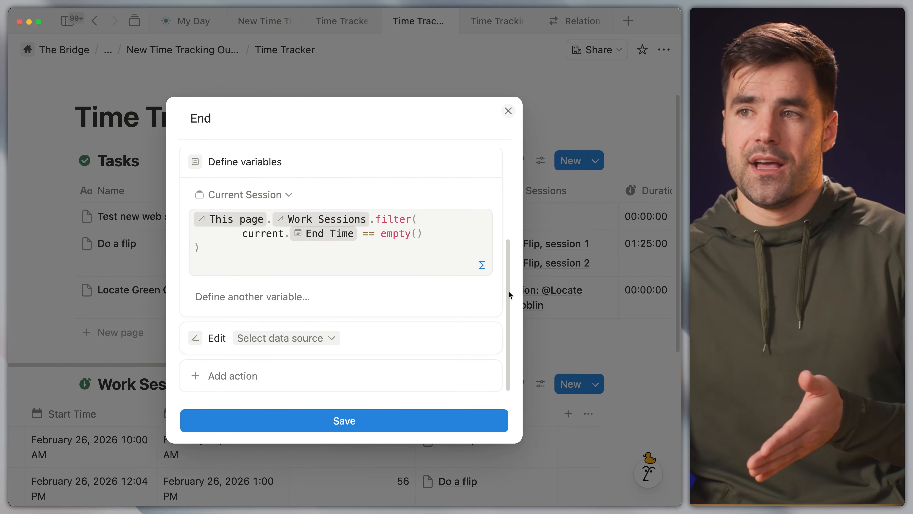
pyautogui.click(312, 342)
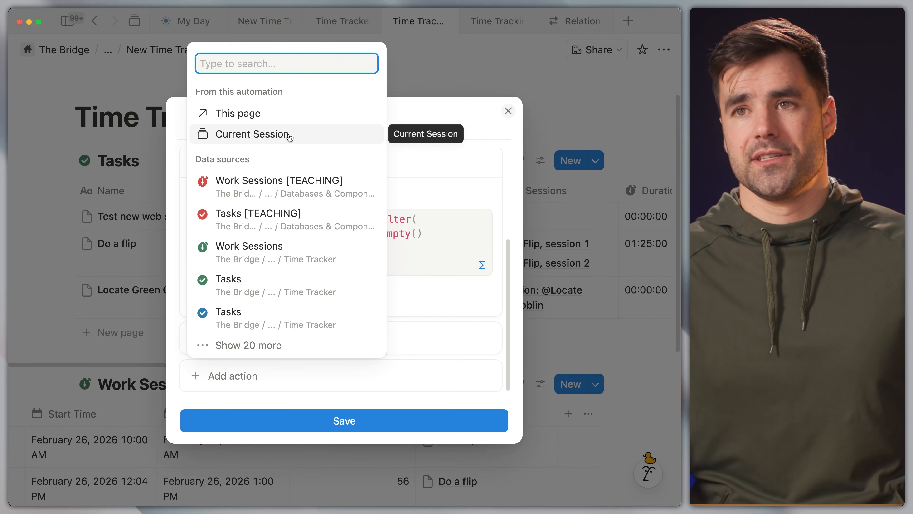
pyautogui.click(299, 135)
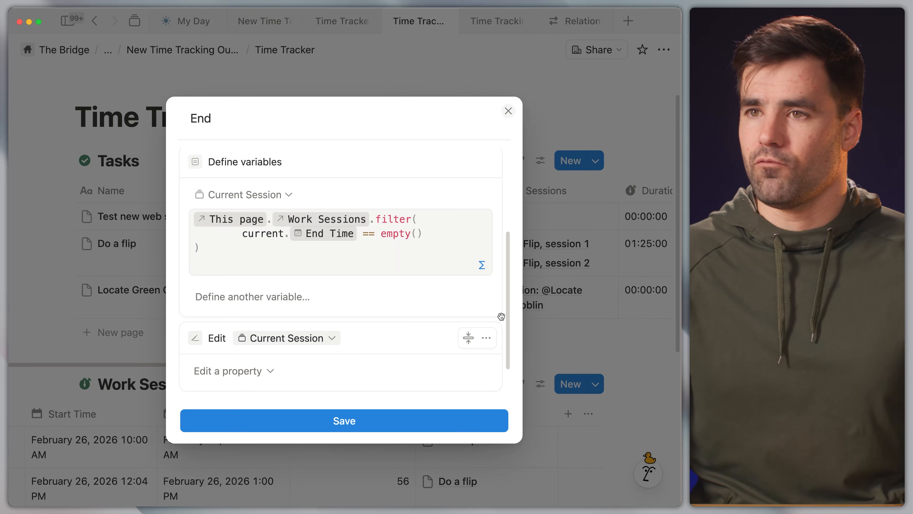
pyautogui.moveTo(506, 291); pyautogui.dragTo(511, 321)
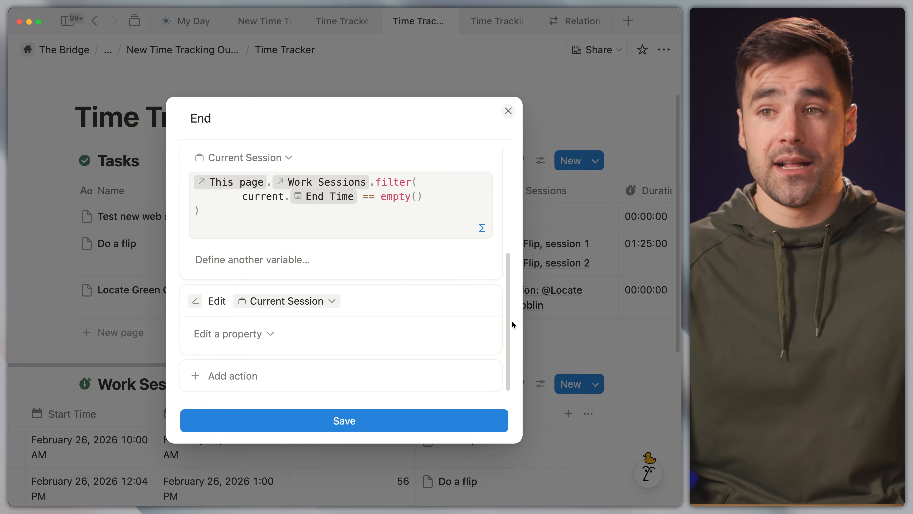
# Have the edit action record the End Time when the button is triggered, and save the End button's automation
pyautogui.click(272, 334)
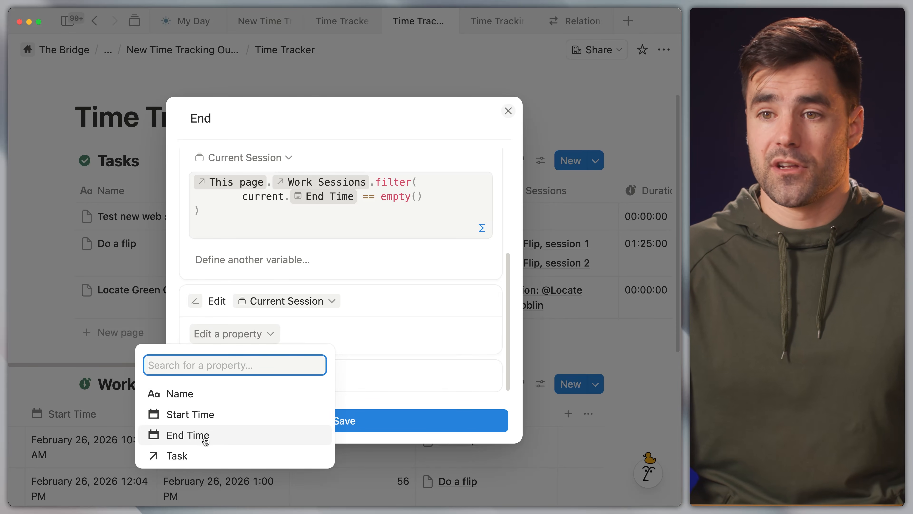
pyautogui.click(215, 434)
pyautogui.click(381, 336)
pyautogui.click(379, 380)
pyautogui.click(377, 420)
pyautogui.click(404, 139)
# Run the End button for the Locate Green Goblin task and check its entry in Work Sessions
pyautogui.scroll(-3, 506, 262)
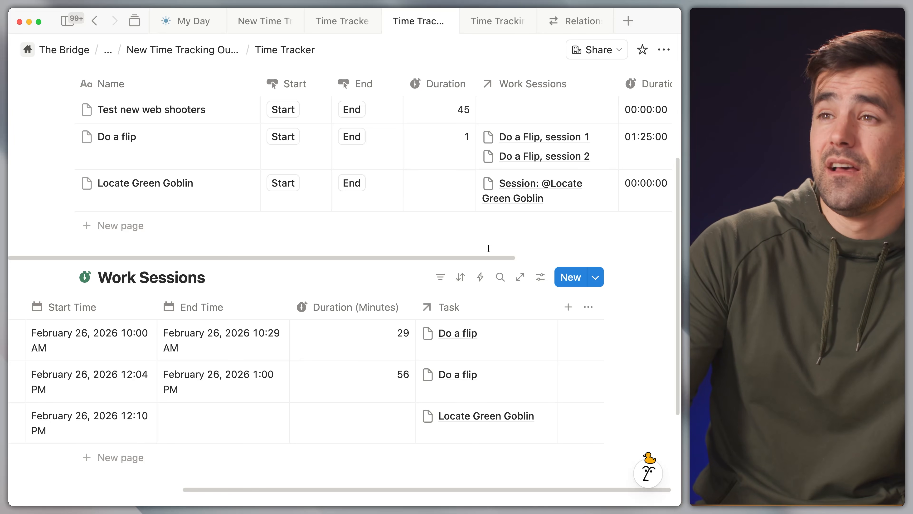
pyautogui.click(352, 182)
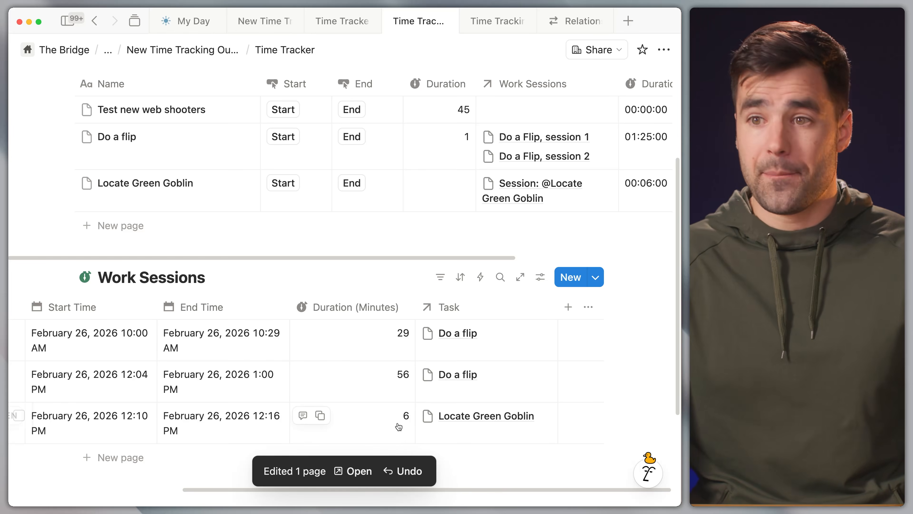
pyautogui.hscroll(-5, 396, 431)
pyautogui.hscroll(-2, 401, 430)
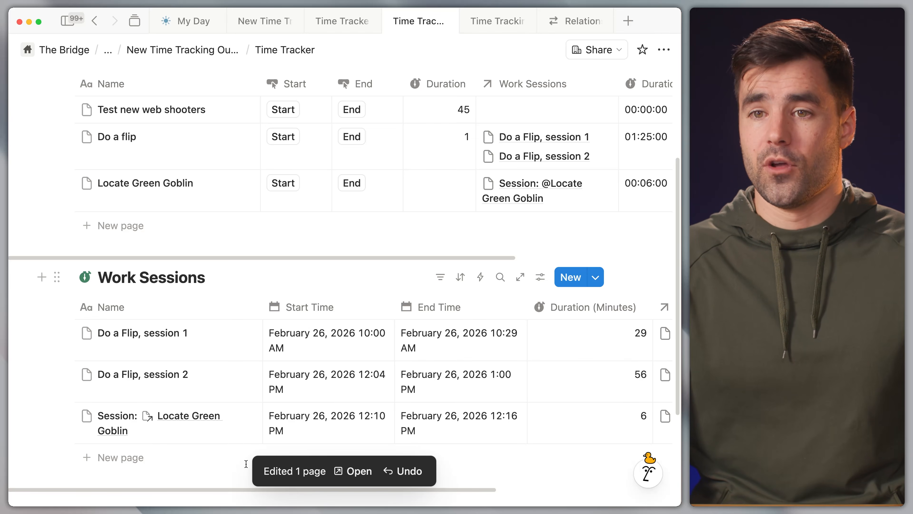
pyautogui.hscroll(5, 248, 439)
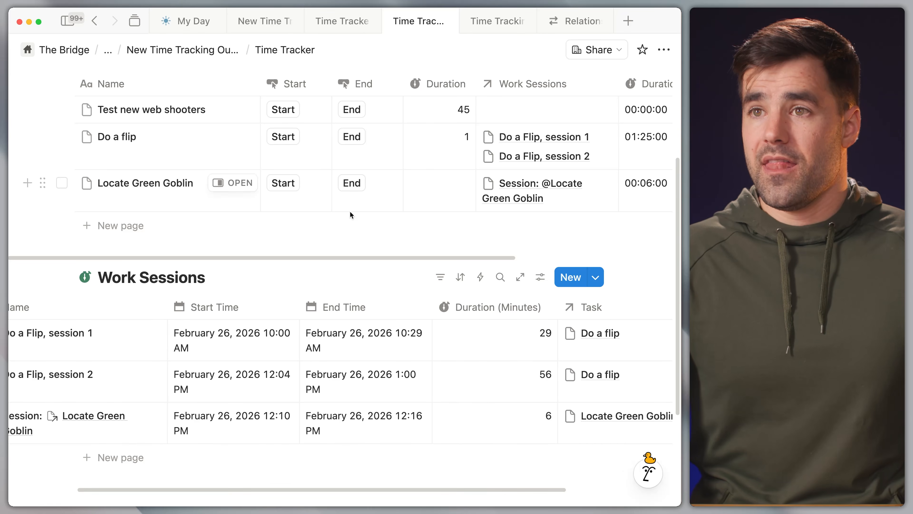
# Add an edit-pages action to the Start button's automation and place it before the action that adds a Work Sessions page
pyautogui.scroll(1, 351, 210)
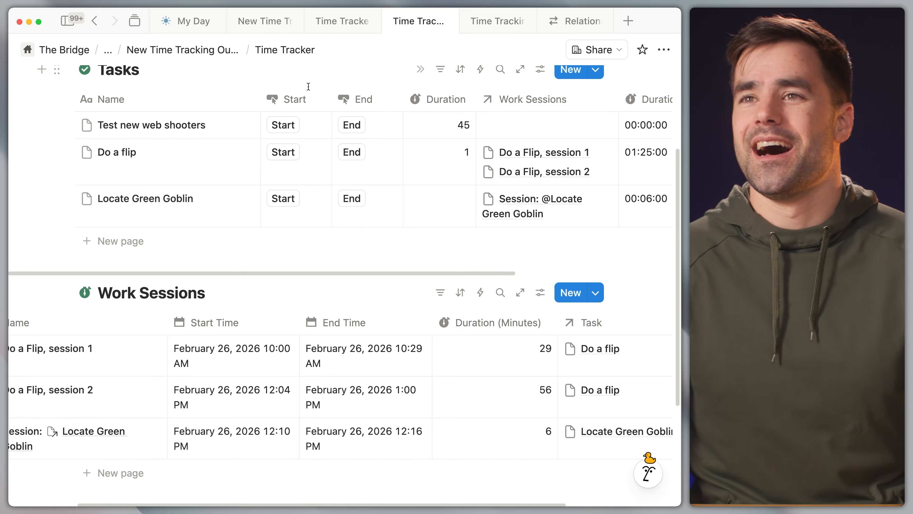
pyautogui.click(303, 100)
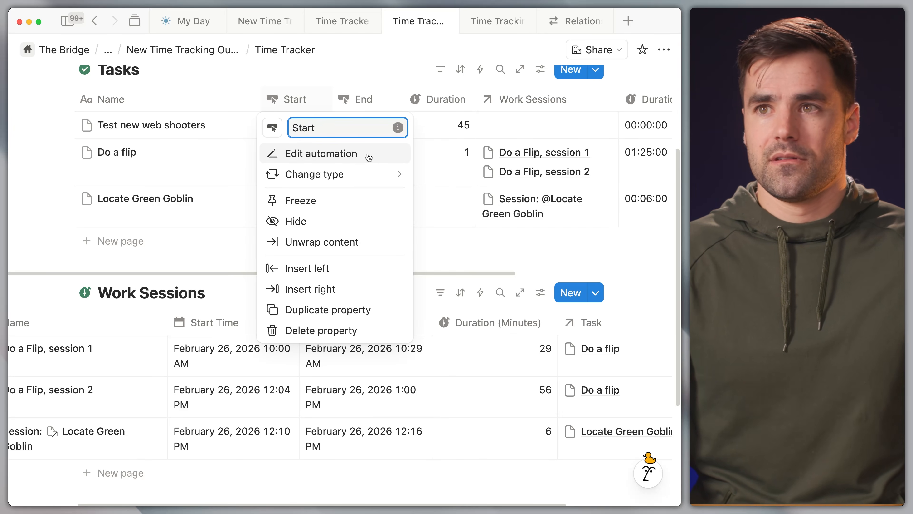
pyautogui.click(369, 75)
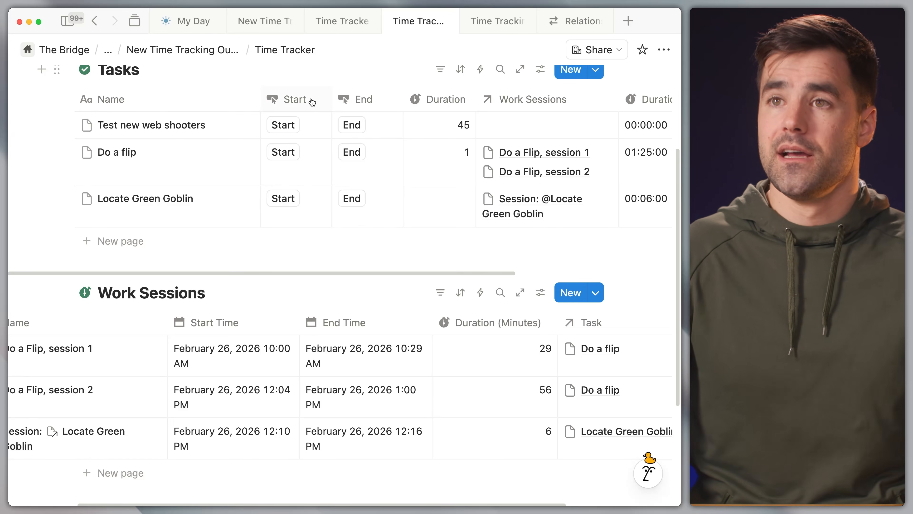
pyautogui.click(288, 100)
pyautogui.click(321, 153)
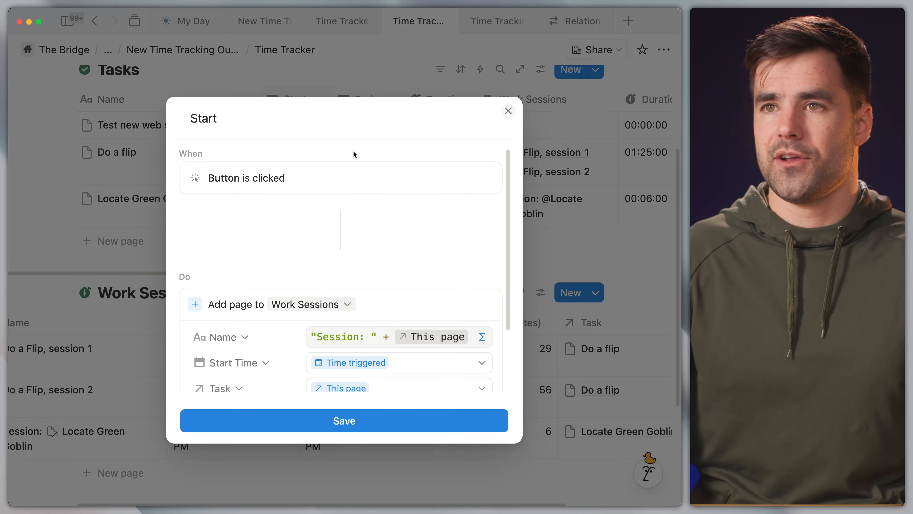
pyautogui.moveTo(509, 255); pyautogui.dragTo(510, 334)
pyautogui.click(246, 376)
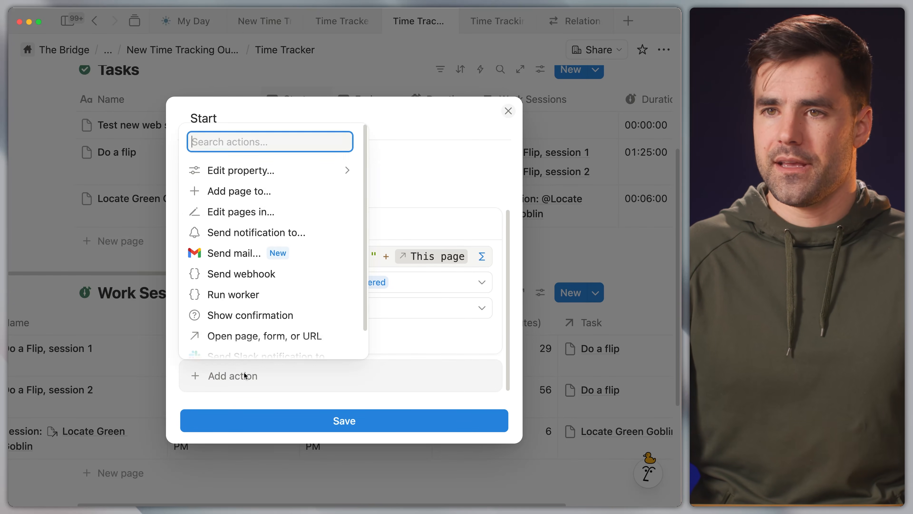
pyautogui.click(277, 212)
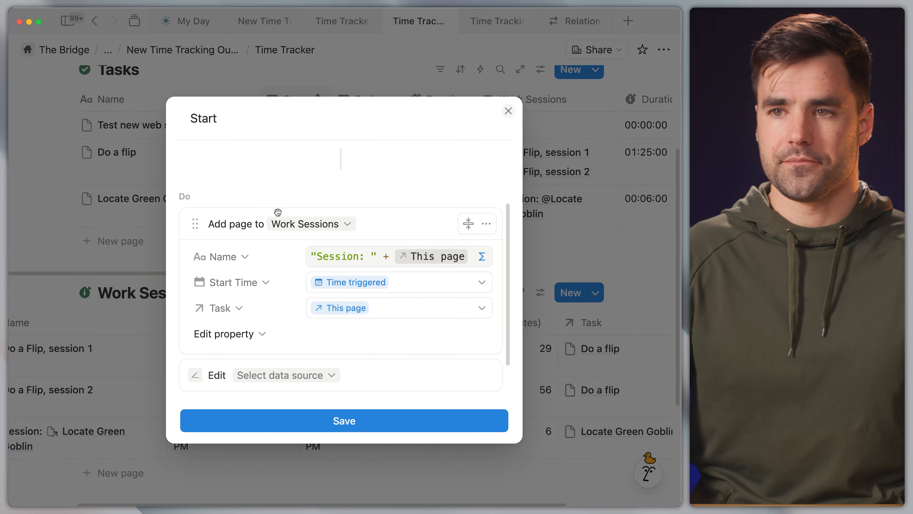
pyautogui.moveTo(358, 344); pyautogui.dragTo(373, 224)
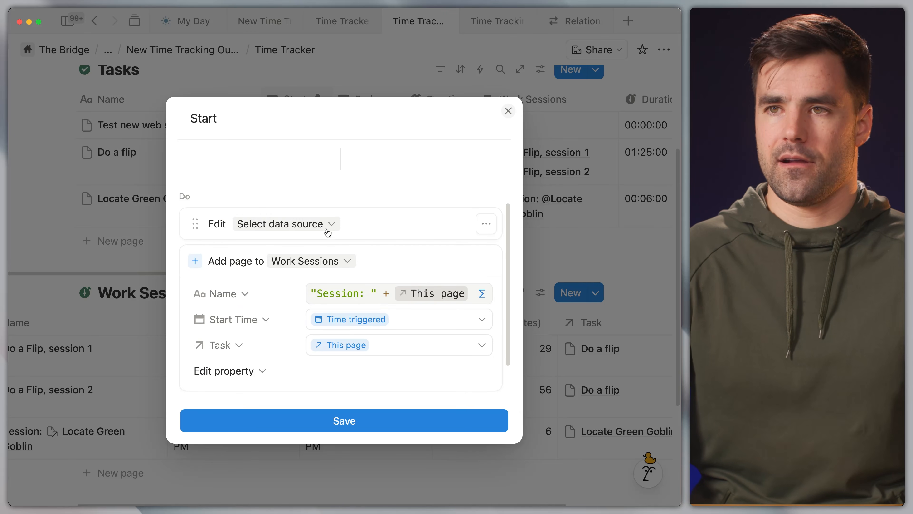
# Target the Start automation's edit action at Work Sessions pages whose End Time is empty
pyautogui.click(320, 226)
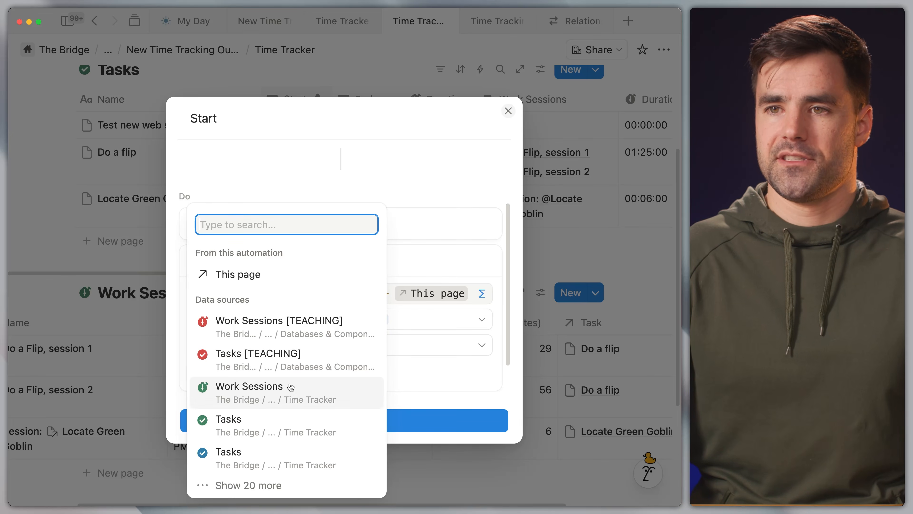
pyautogui.click(291, 392)
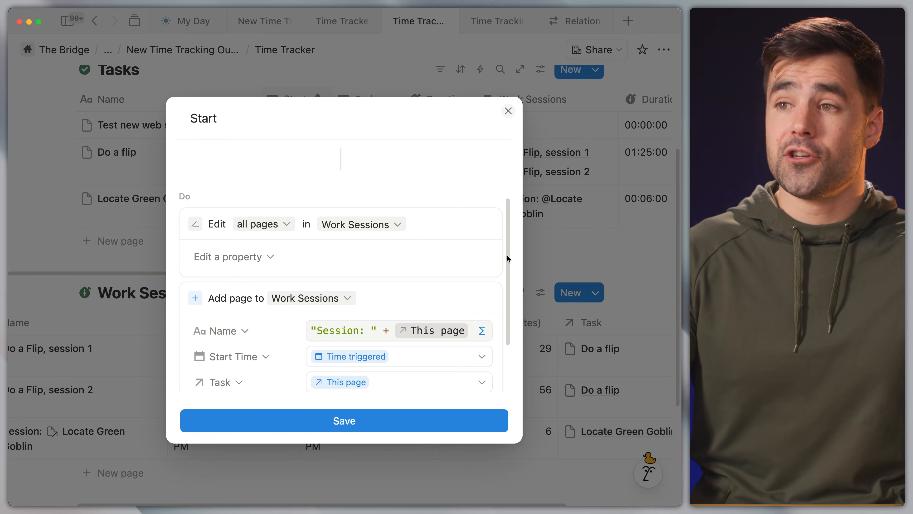
pyautogui.scroll(-1, 506, 254)
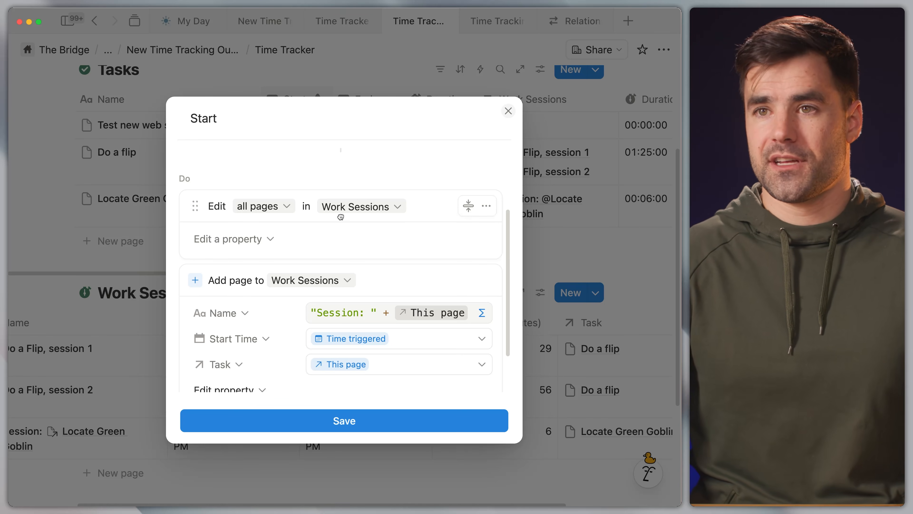
pyautogui.click(271, 207)
pyautogui.click(227, 236)
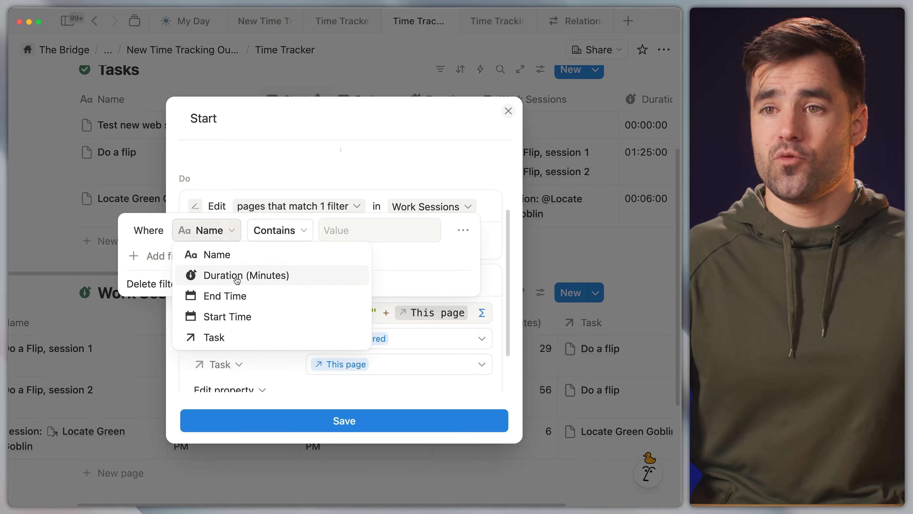
pyautogui.click(235, 295)
pyautogui.click(328, 233)
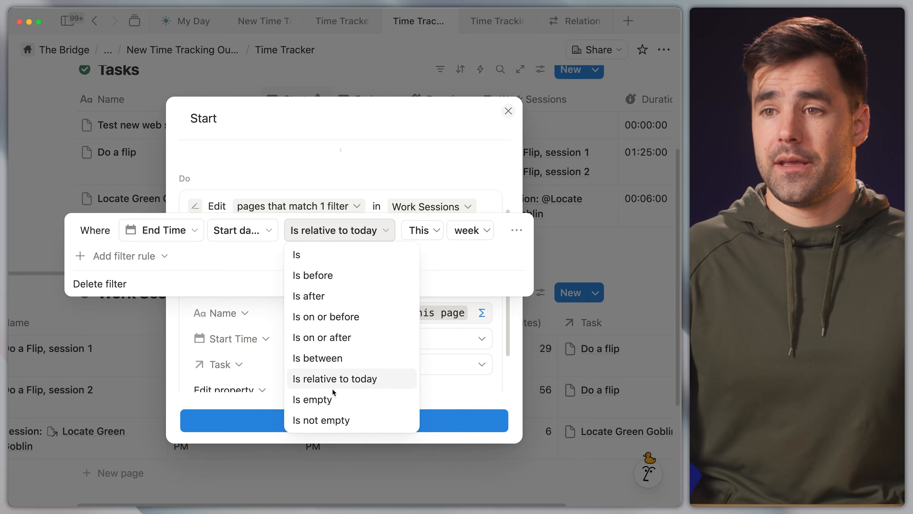
pyautogui.click(307, 400)
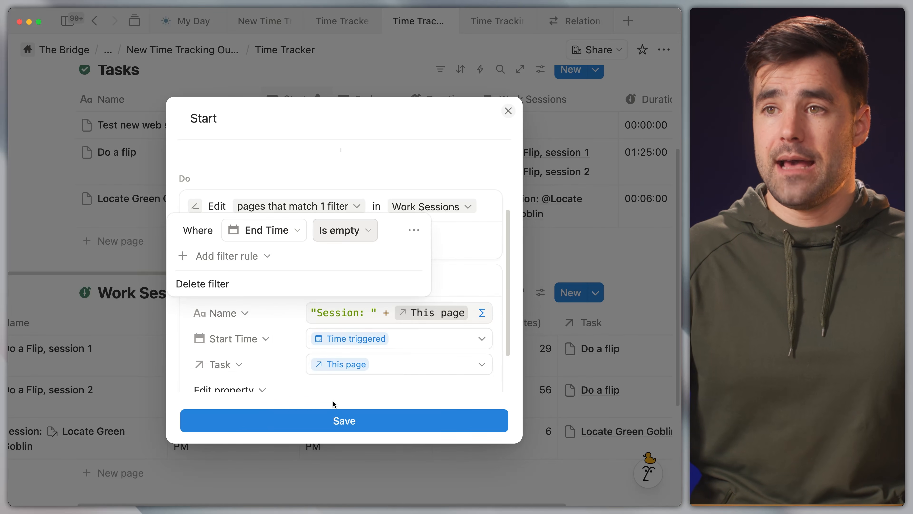
pyautogui.click(408, 175)
# Have the edit action set End Time to the time triggered, and save the Start button's automation
pyautogui.click(240, 238)
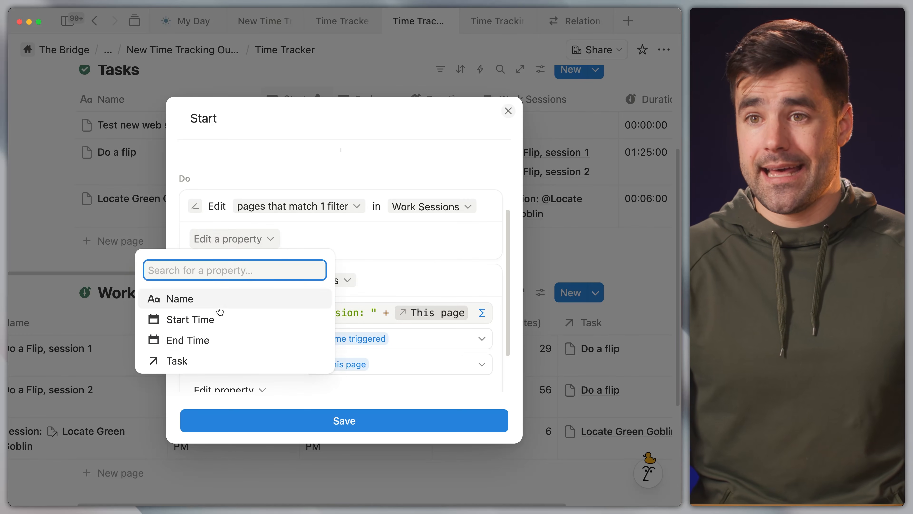
pyautogui.click(190, 339)
pyautogui.click(333, 239)
pyautogui.click(354, 285)
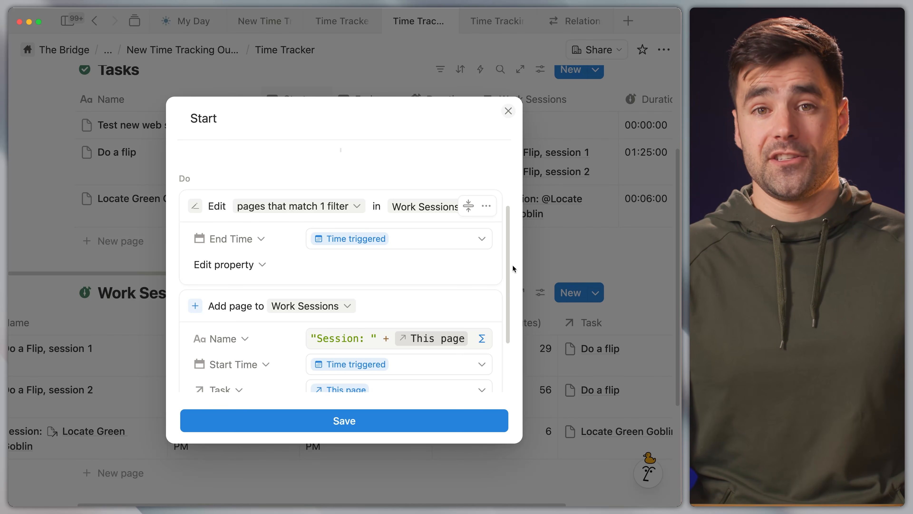
pyautogui.click(357, 207)
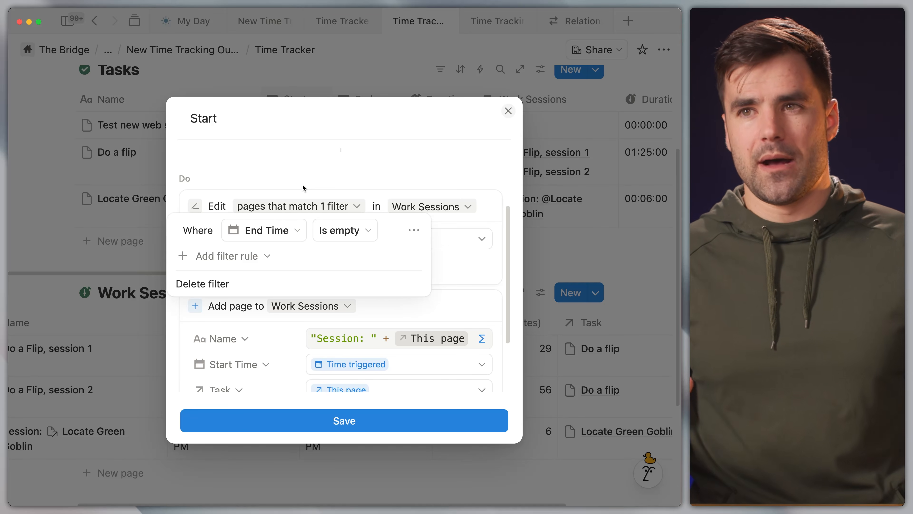
pyautogui.click(303, 183)
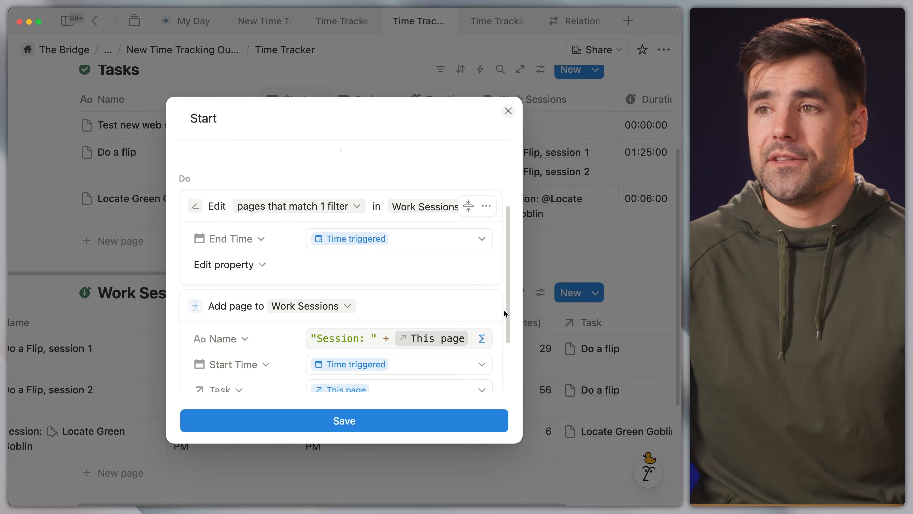
pyautogui.click(360, 422)
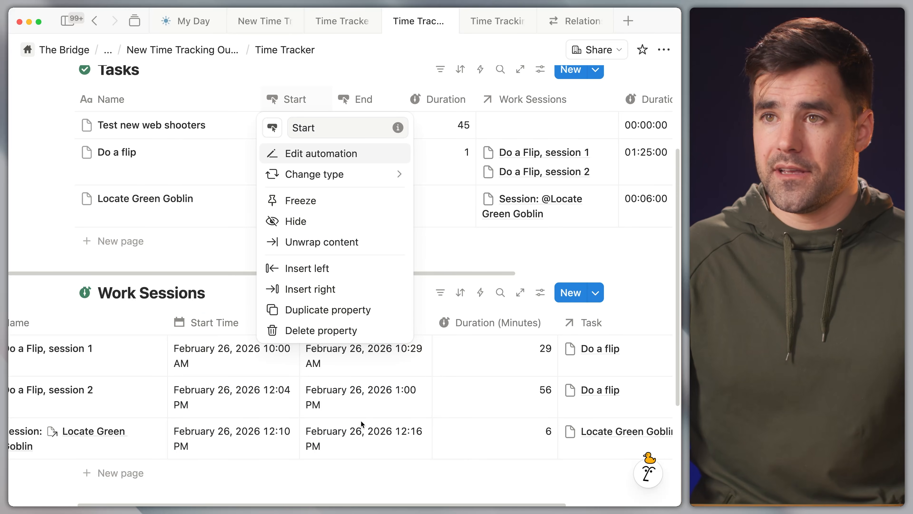
pyautogui.click(498, 258)
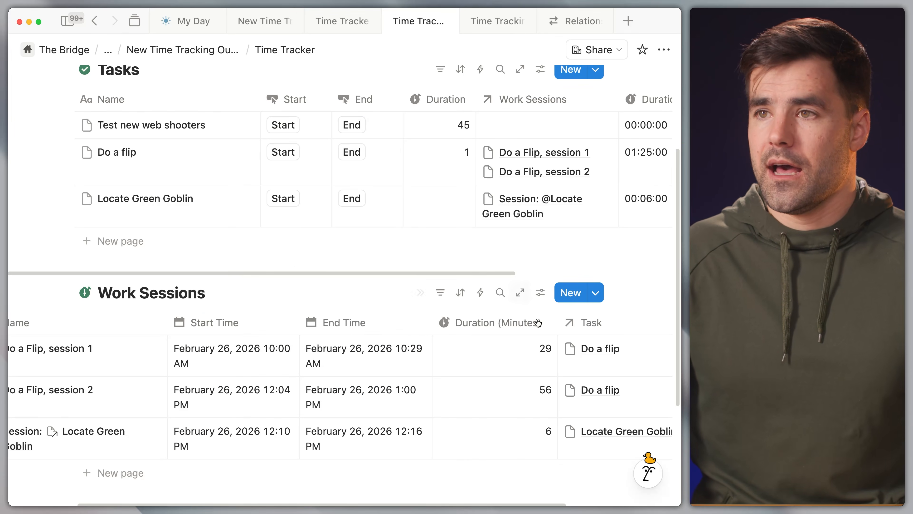
# Run the Start button for the Test new web shooters task and check its entry in Work Sessions
pyautogui.click(283, 124)
pyautogui.scroll(-4, 368, 341)
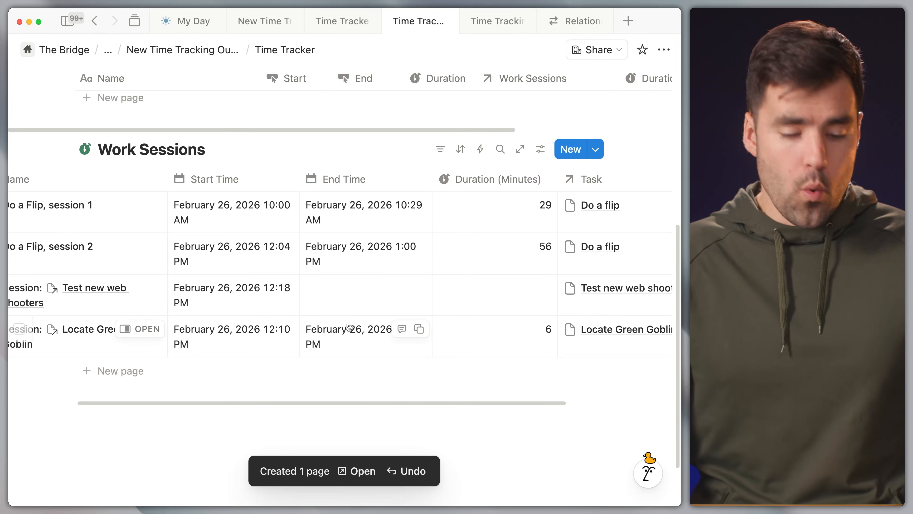
pyautogui.hscroll(-3, 369, 327)
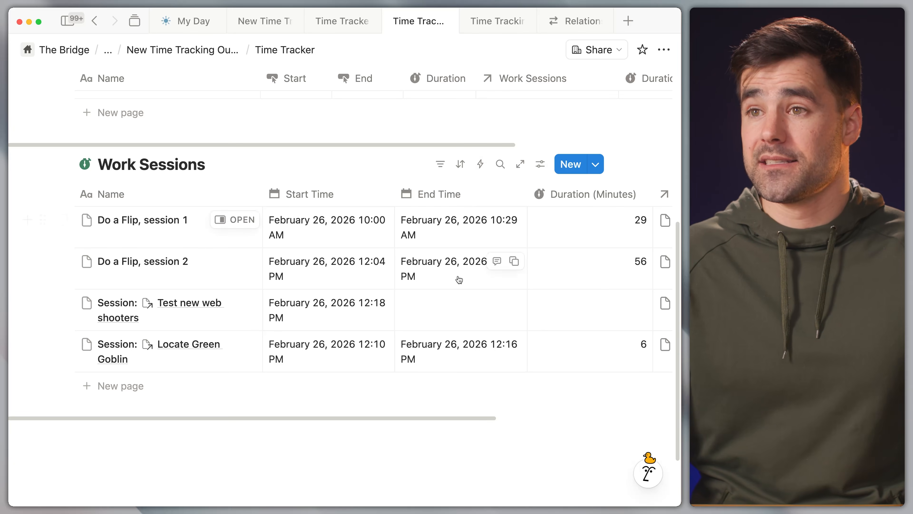
# Run the Start button for the Locate Green Goblin task and check the start and end times in Work Sessions
pyautogui.scroll(5, 537, 234)
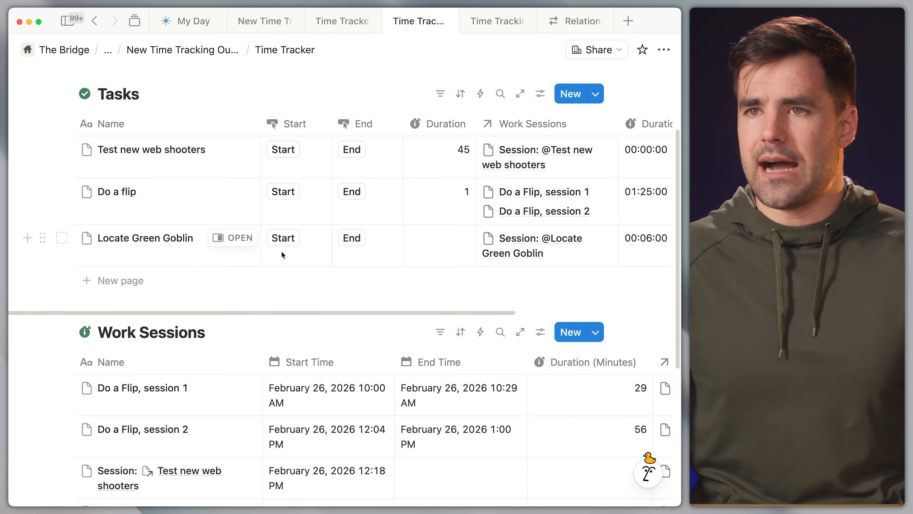
pyautogui.click(284, 238)
pyautogui.scroll(-6, 305, 239)
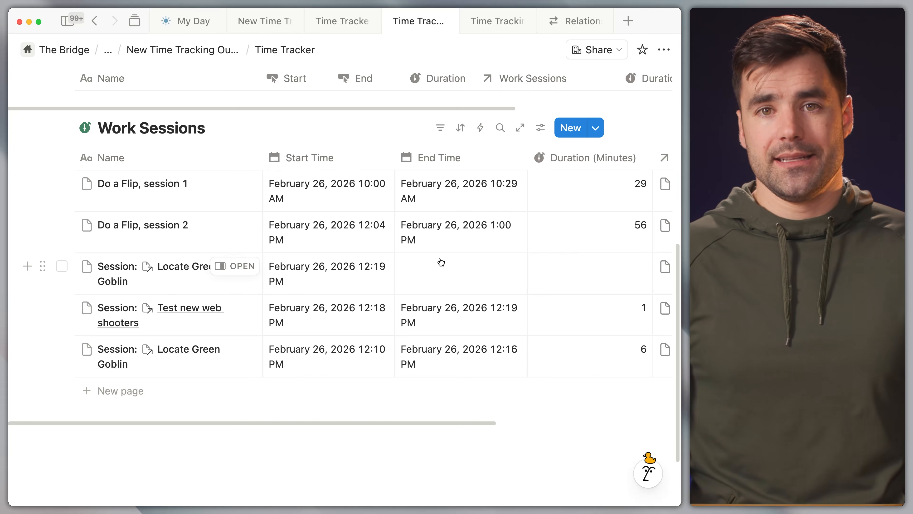
pyautogui.scroll(6, 391, 356)
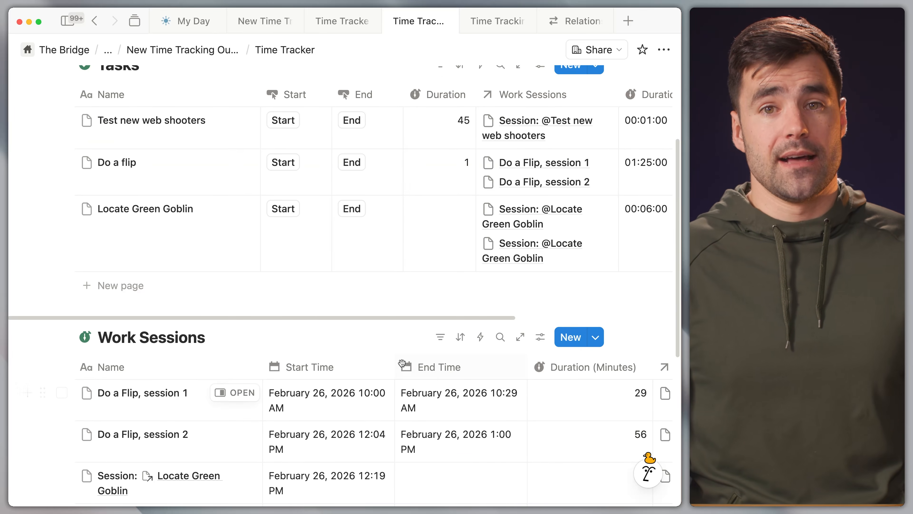
pyautogui.scroll(3, 401, 362)
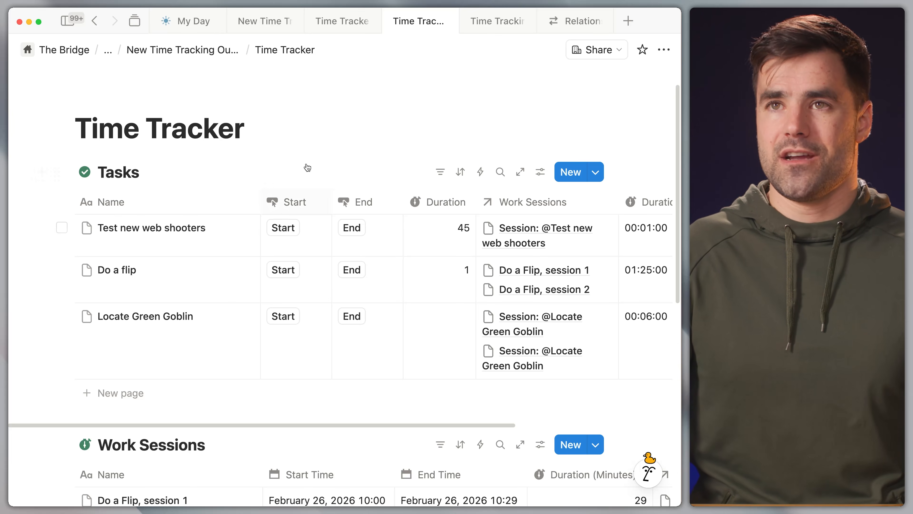
# Compare the Time view in My Day's Execute section with the Time Tracker page, closing the open Clear Email Inbox task
pyautogui.click(196, 22)
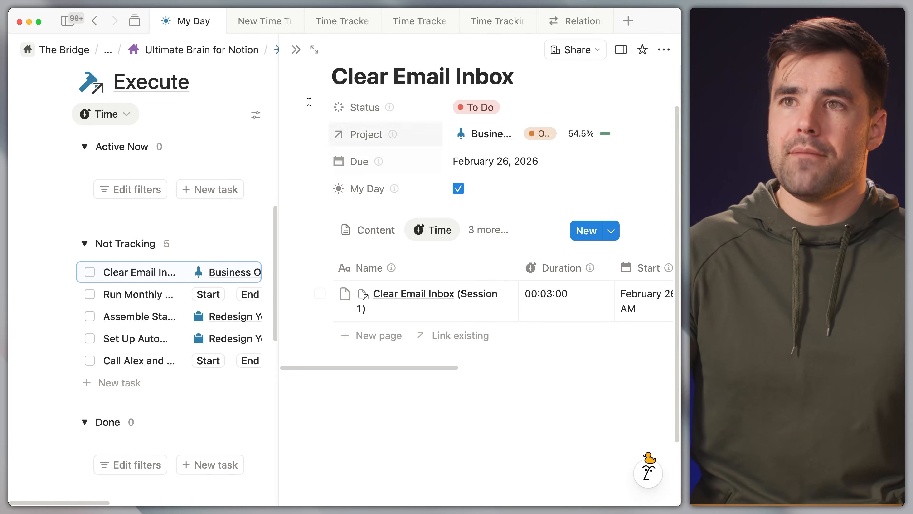
pyautogui.click(295, 49)
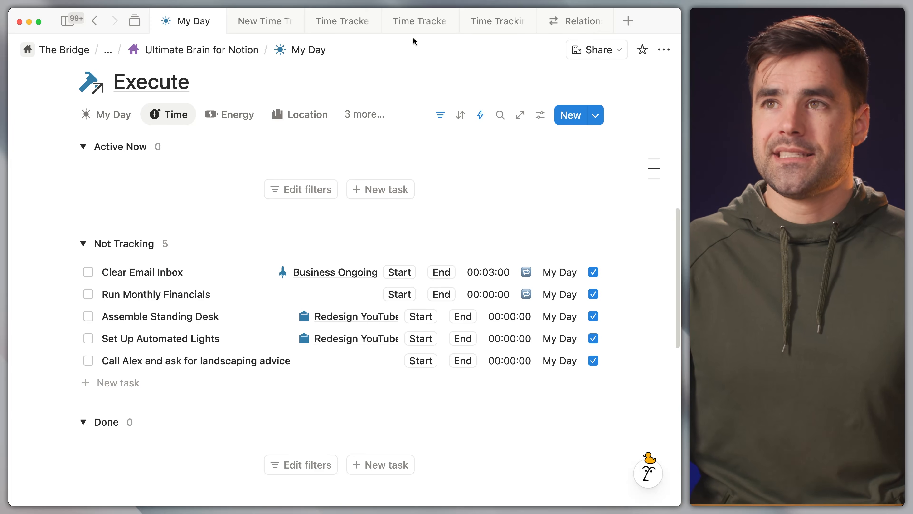
pyautogui.click(418, 20)
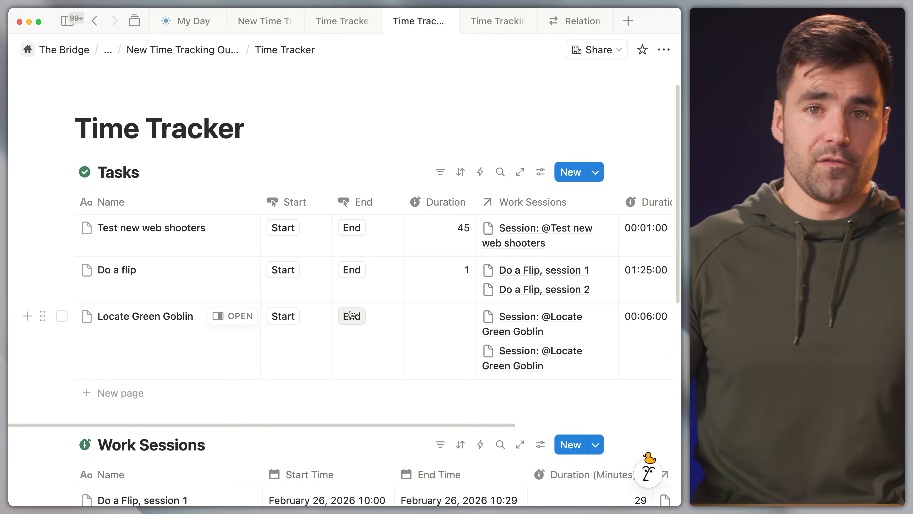
pyautogui.click(185, 23)
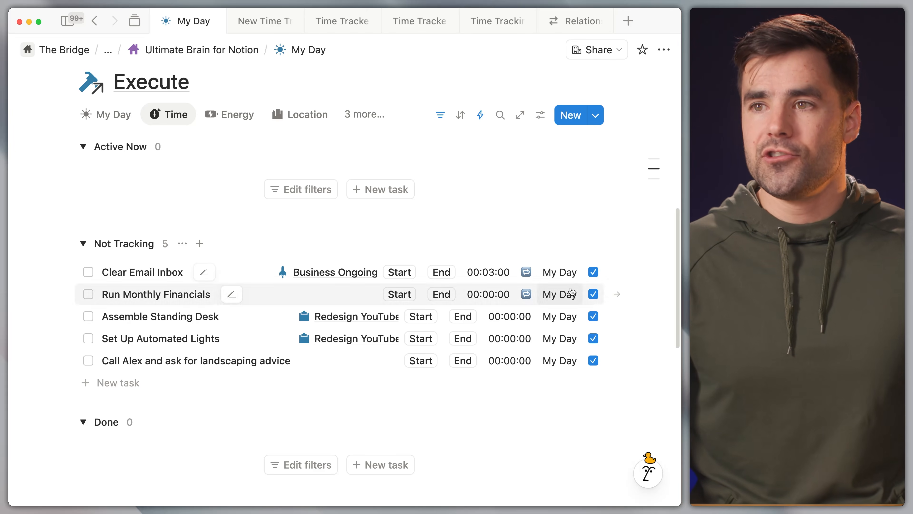
# Open the Clear Email Inbox task as a full page and review its History and Time views
pyautogui.scroll(-1, 640, 289)
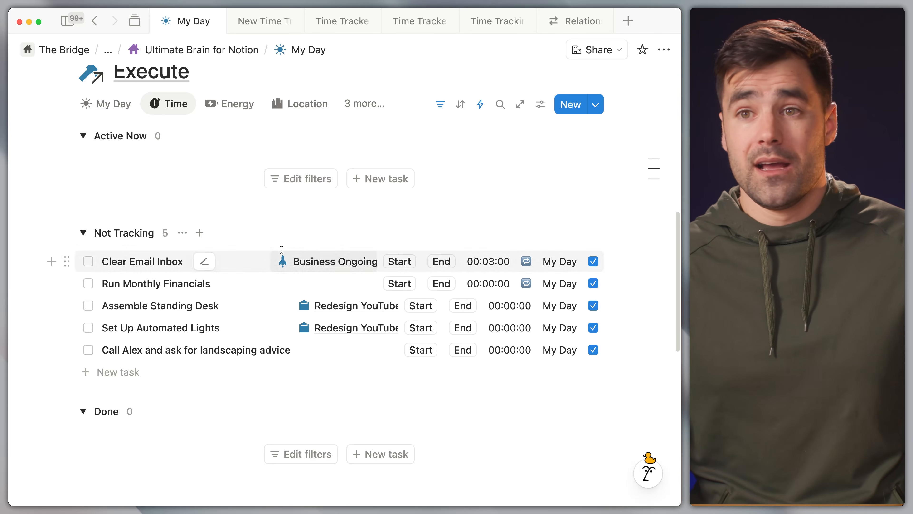
pyautogui.click(166, 256)
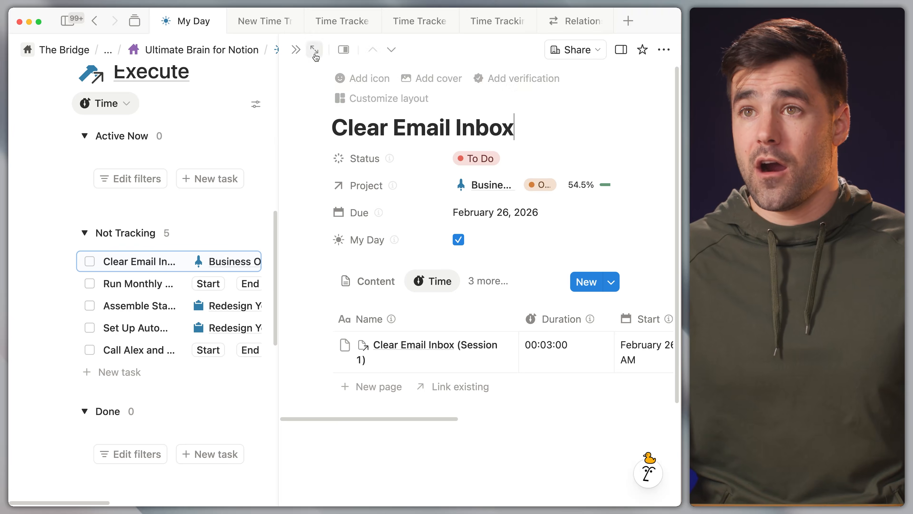
pyautogui.click(314, 50)
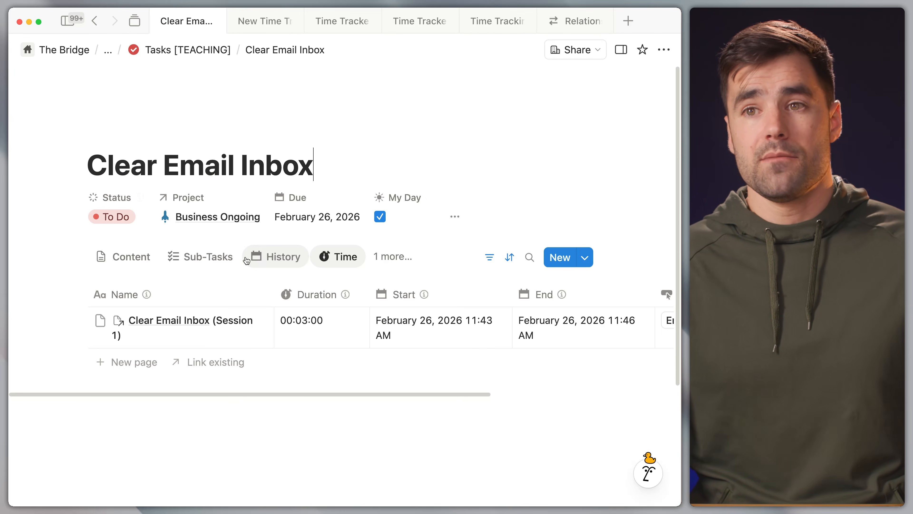
pyautogui.click(280, 256)
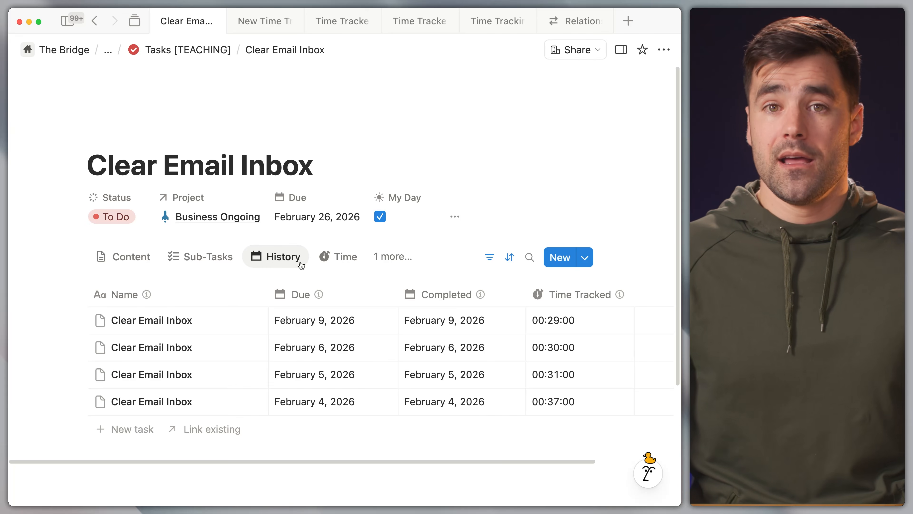
pyautogui.moveTo(282, 254)
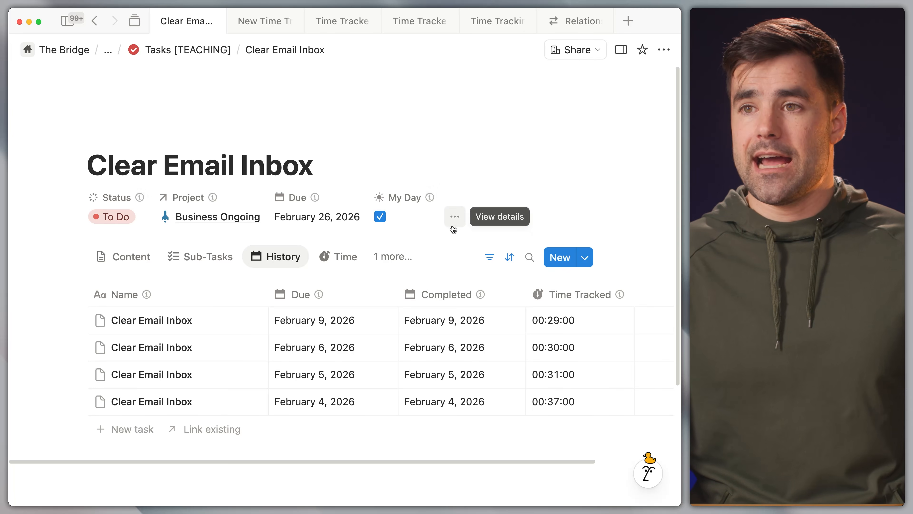
pyautogui.click(338, 256)
pyautogui.scroll(-2, 475, 232)
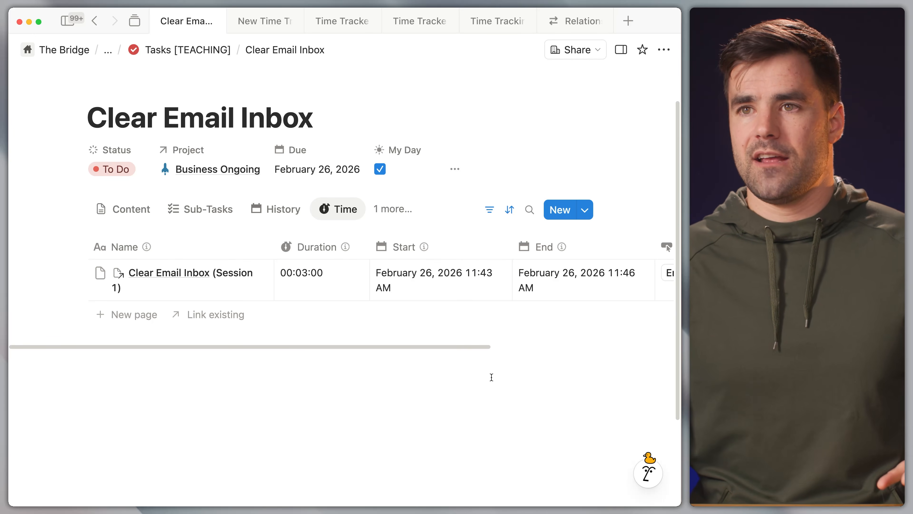
pyautogui.click(290, 215)
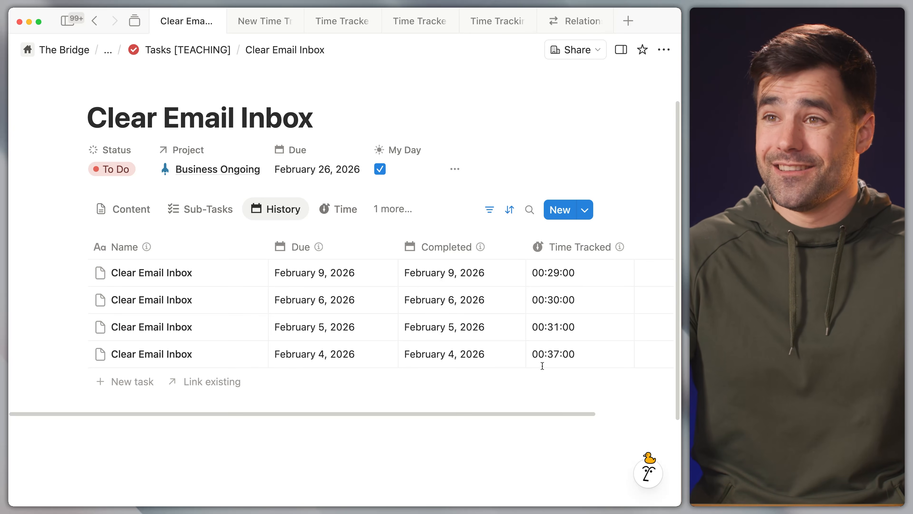
# Show the task's Time Chart view and examine the time tracked per date
pyautogui.click(387, 208)
pyautogui.click(431, 353)
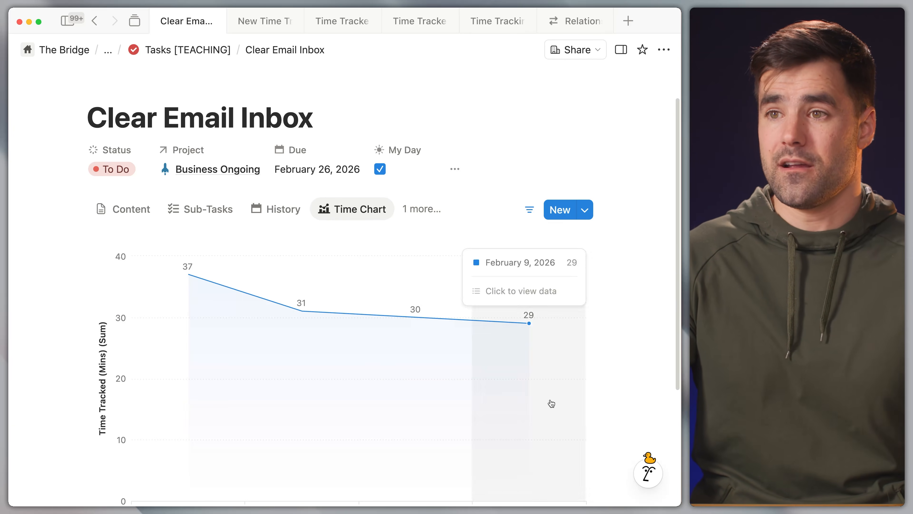
pyautogui.scroll(-3, 230, 180)
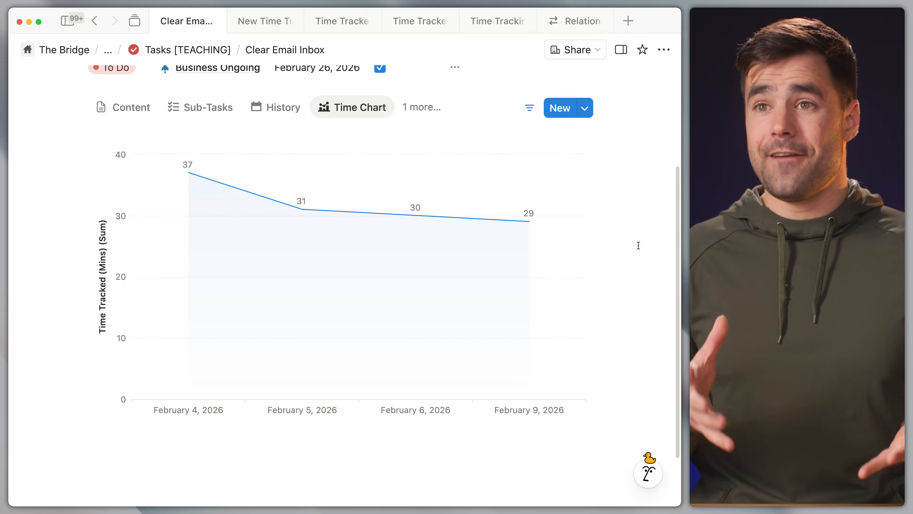
pyautogui.scroll(5, 638, 245)
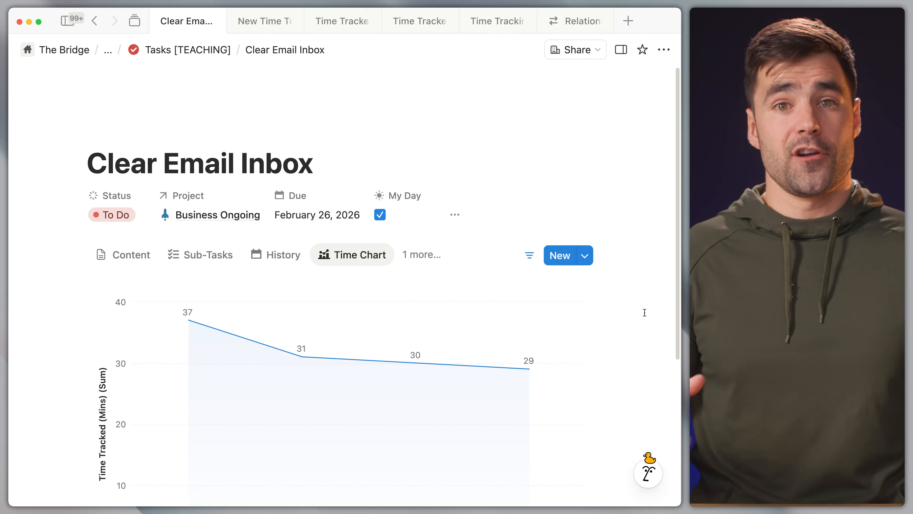
# Switch the task back to its History view and return to the My Day page
pyautogui.click(286, 259)
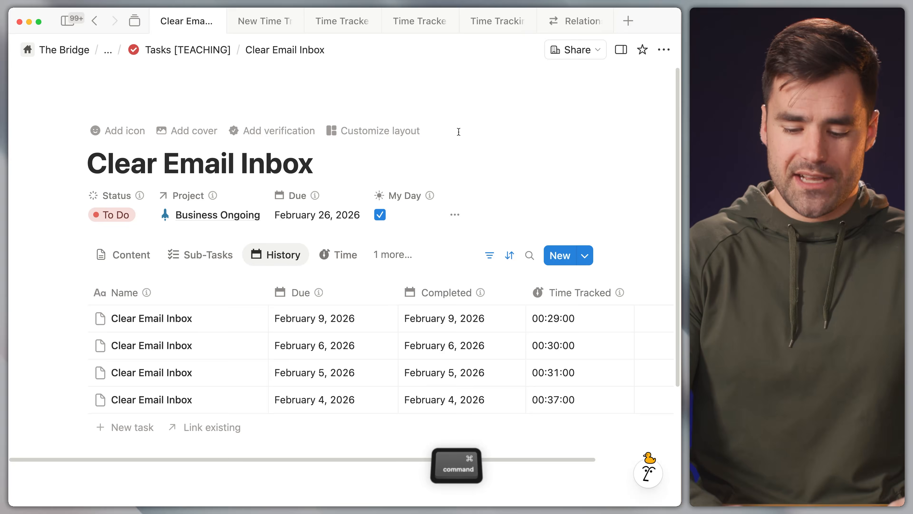
pyautogui.press('super+bracketleft')
pyautogui.press('super+bracketleft')
pyautogui.press('super+bracketleft')
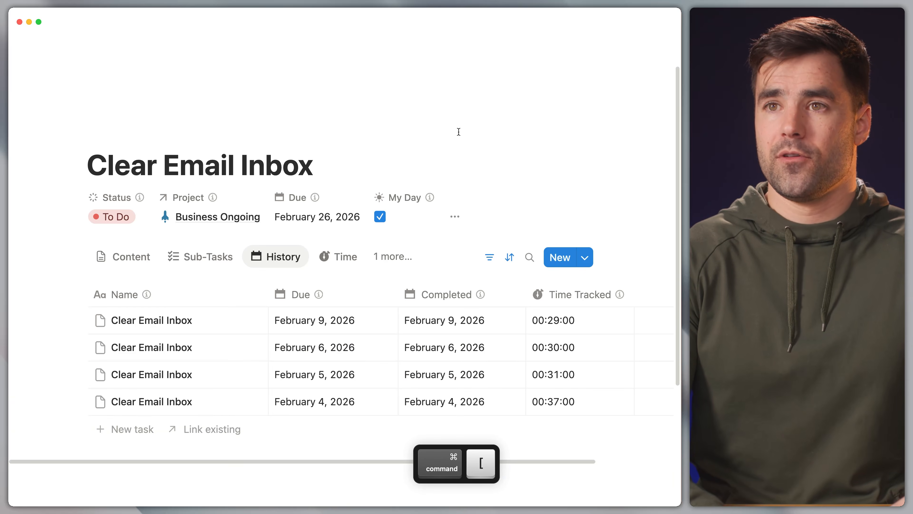
pyautogui.press('super+bracketleft')
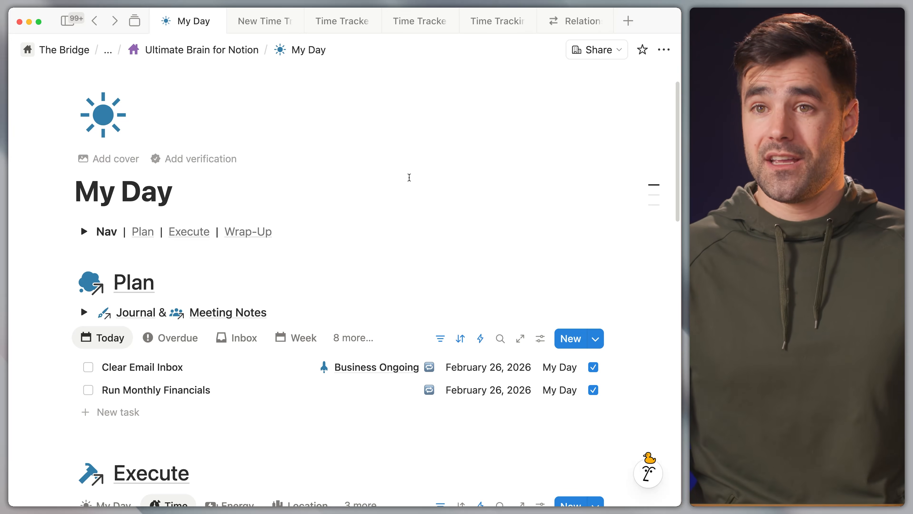
# Review the Plan section's tasks for today and the Execute section's time-tracking view on the My Day page
pyautogui.scroll(-5, 410, 187)
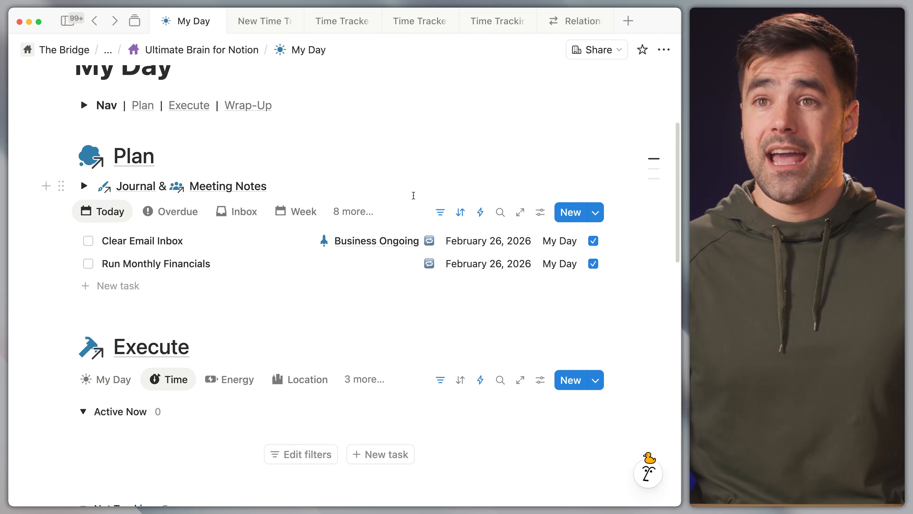
pyautogui.scroll(2, 411, 196)
pyautogui.scroll(3, 415, 208)
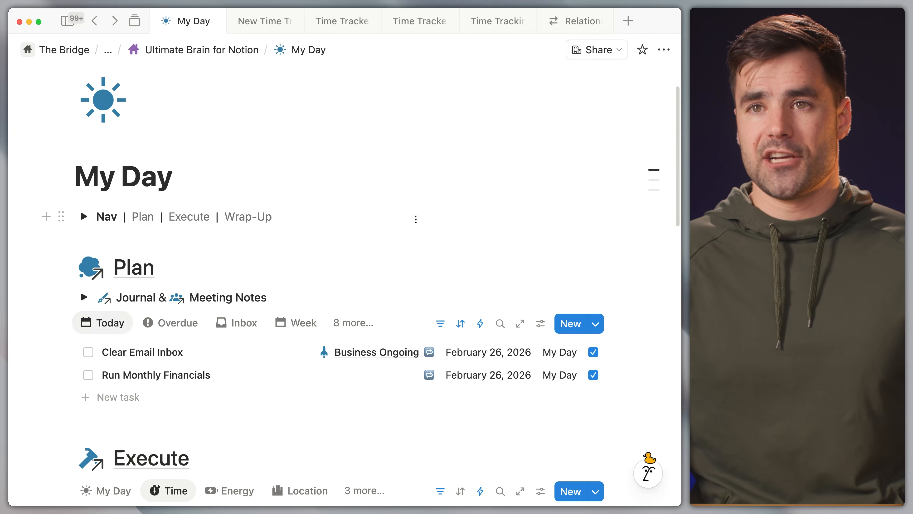
pyautogui.scroll(-2, 416, 213)
pyautogui.scroll(-3, 422, 221)
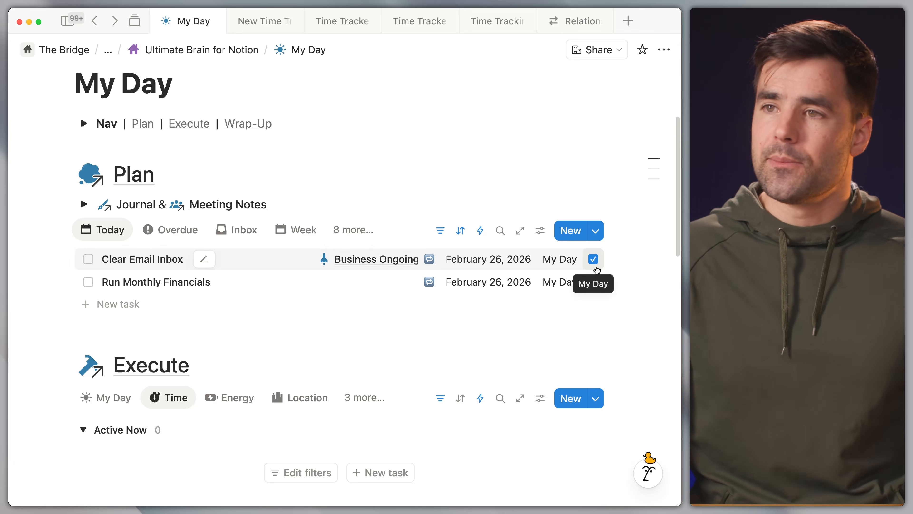
pyautogui.scroll(-5, 608, 282)
pyautogui.scroll(-4, 616, 283)
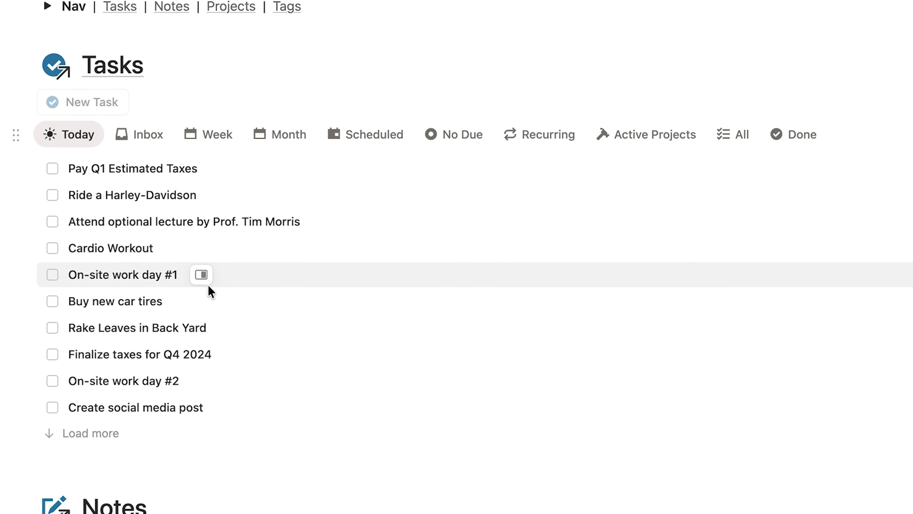
# Look through the Today view of the Tasks section, down to the start of the Notes section
pyautogui.scroll(-1, 215, 290)
pyautogui.scroll(-2, 228, 310)
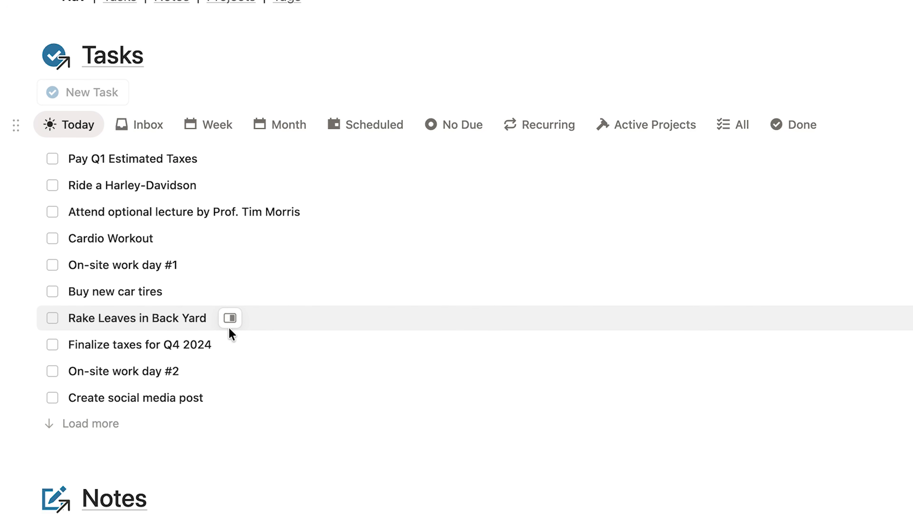
pyautogui.scroll(-1, 237, 364)
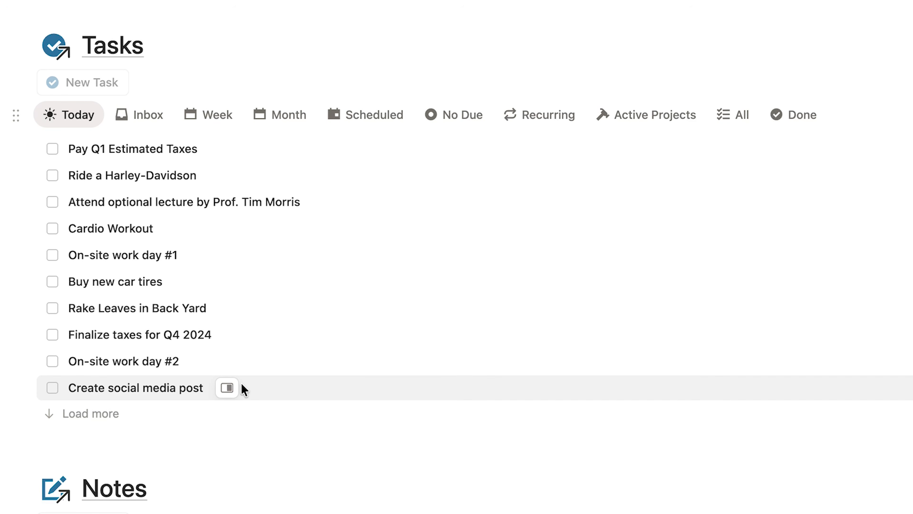
pyautogui.scroll(-1, 254, 392)
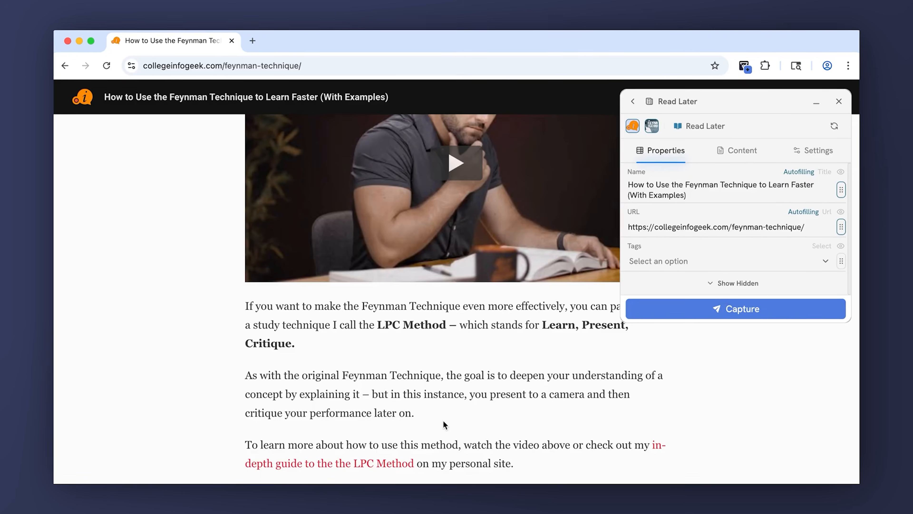
# In the web browser, highlight the article paragraph on the original Feynman Technique, capture the article to Read Later and review the captured page
pyautogui.moveTo(415, 414); pyautogui.dragTo(231, 381)
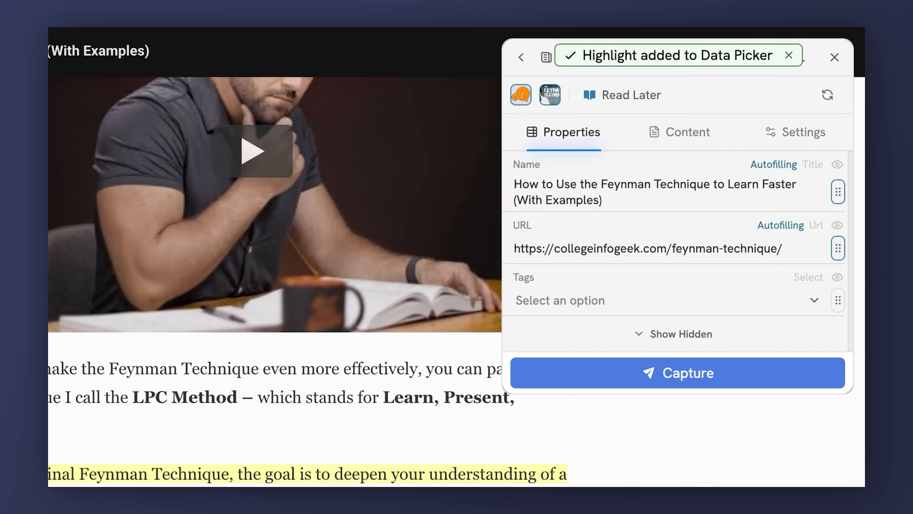
pyautogui.click(744, 308)
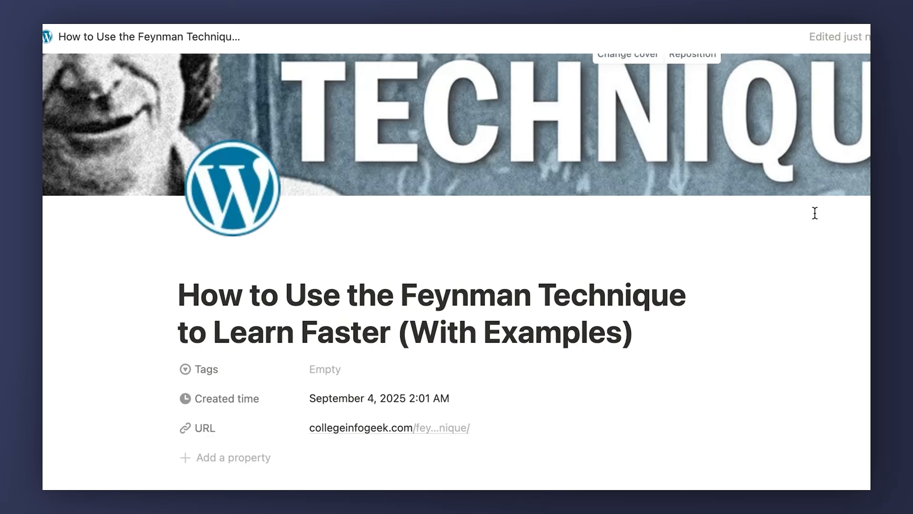
pyautogui.scroll(-10, 813, 211)
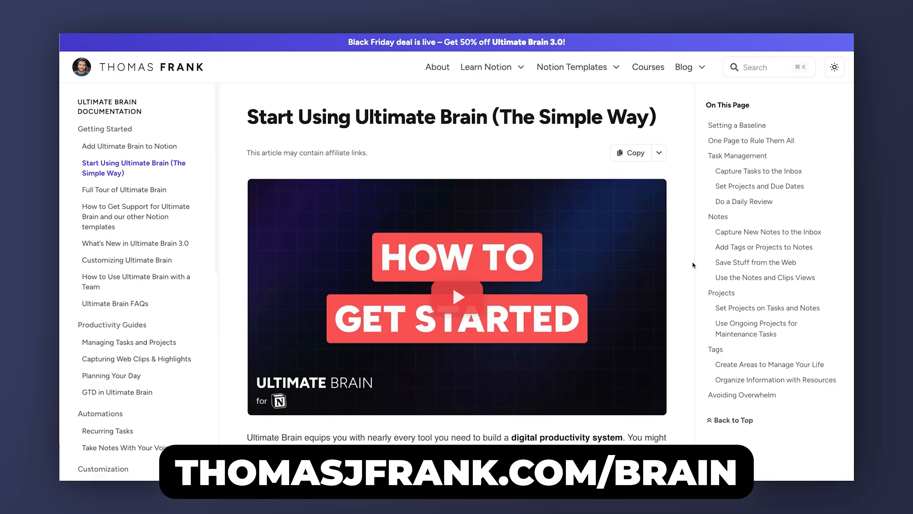
# Play the introductory video in the Start Using Ultimate Brain (The Simple Way) guide and read on through the Setting a Baseline section
pyautogui.scroll(-2, 527, 221)
pyautogui.click(527, 221)
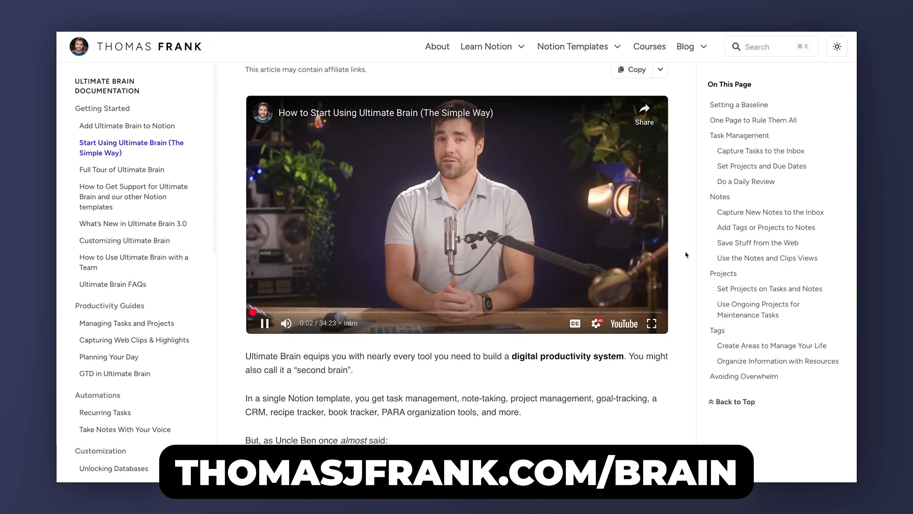
pyautogui.scroll(-10, 685, 251)
pyautogui.scroll(-5, 686, 251)
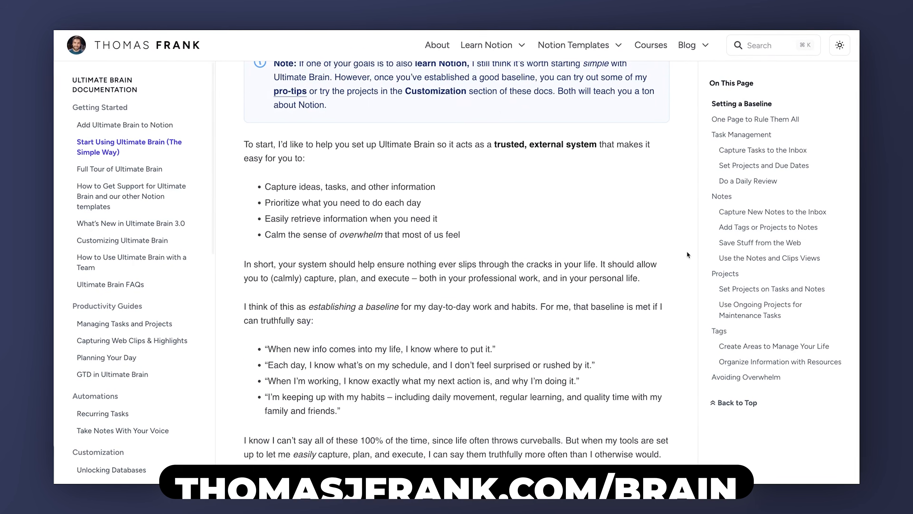